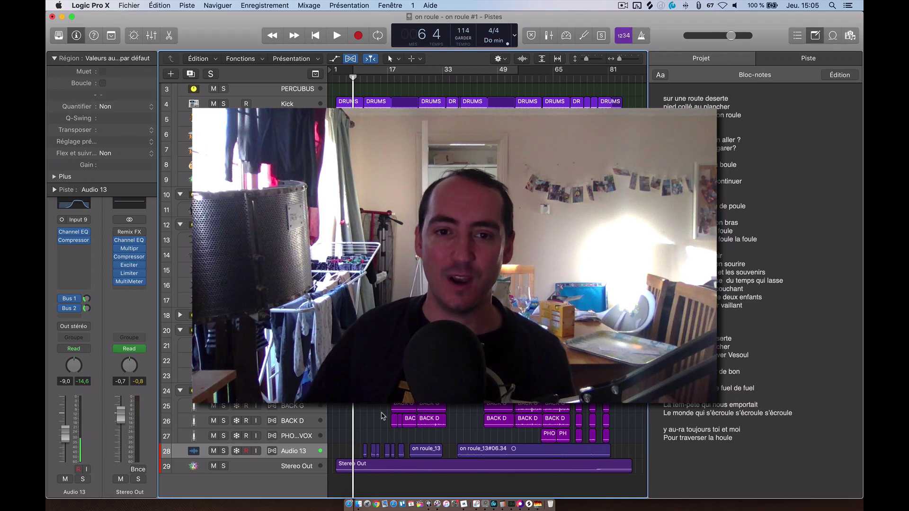
scroll(382, 415, right, 2)
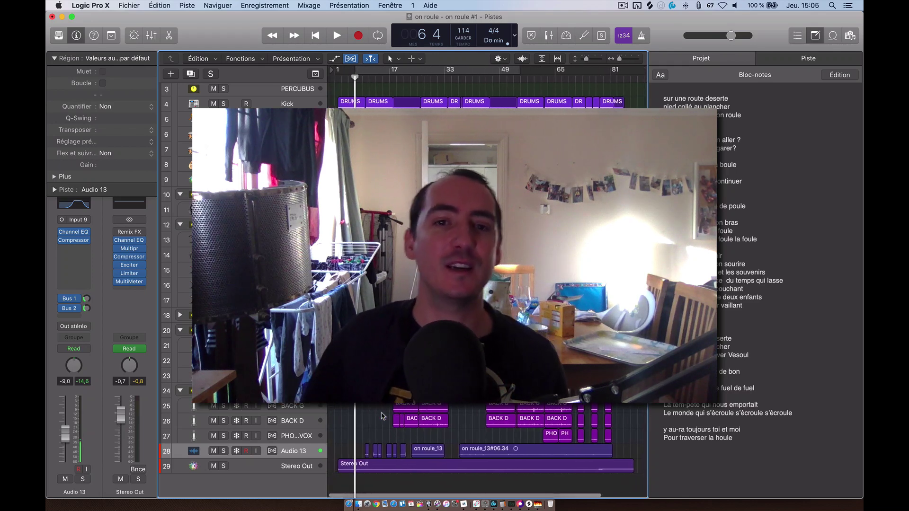
scroll(382, 416, left, 2)
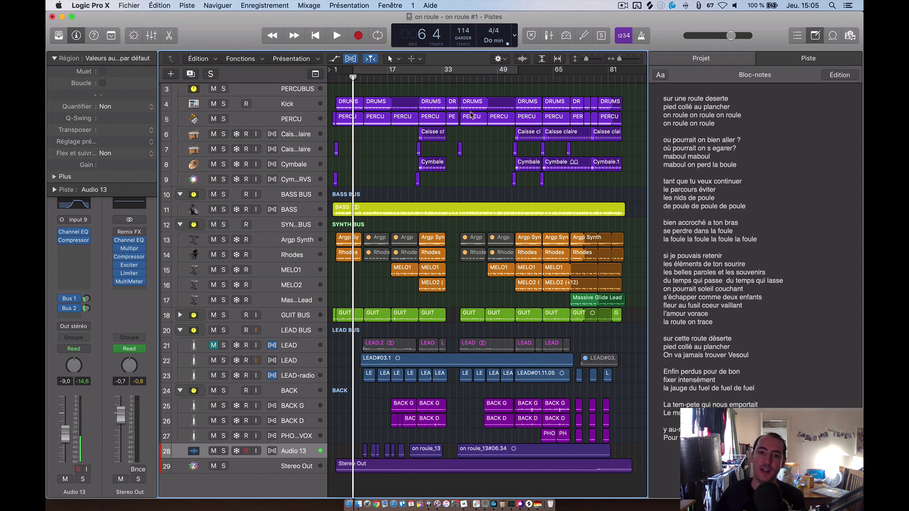
key(space)
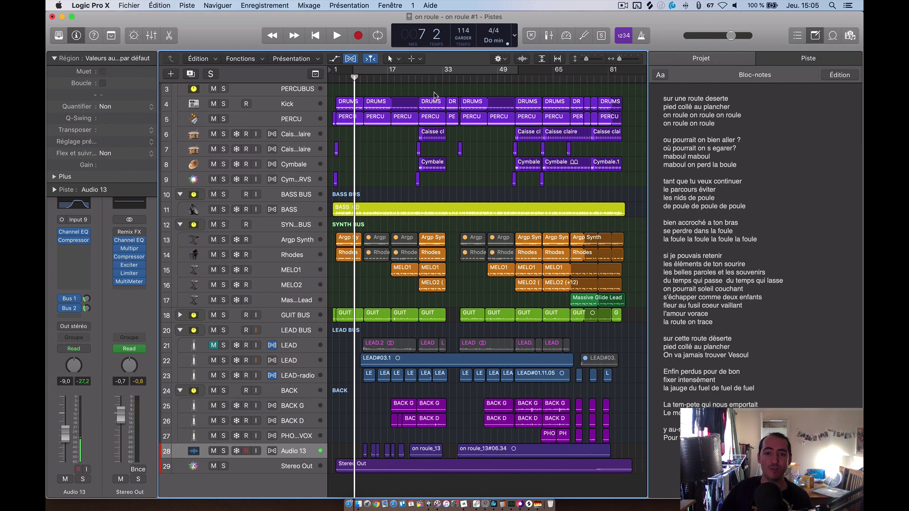
Step: Turn on the cycle range, convert it into a skip range, and resize it to cover about bars 46 to 54
click(436, 70)
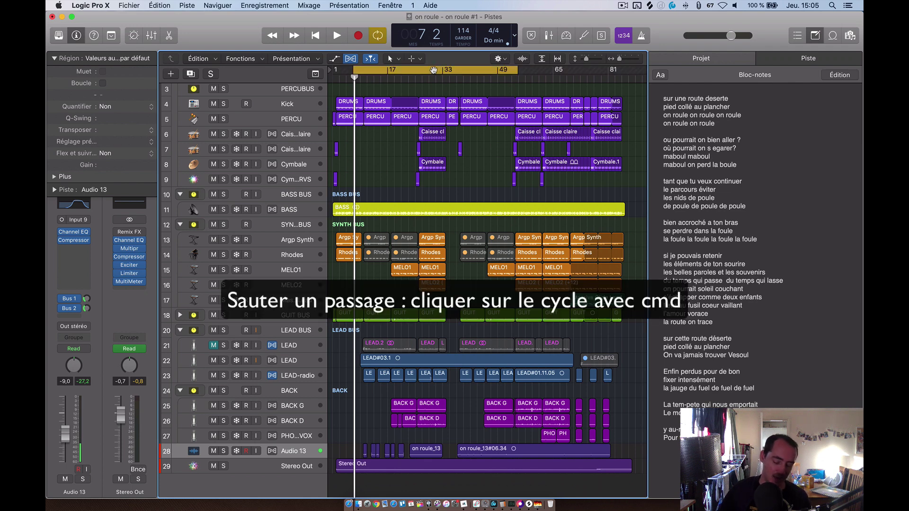
super+click(434, 70)
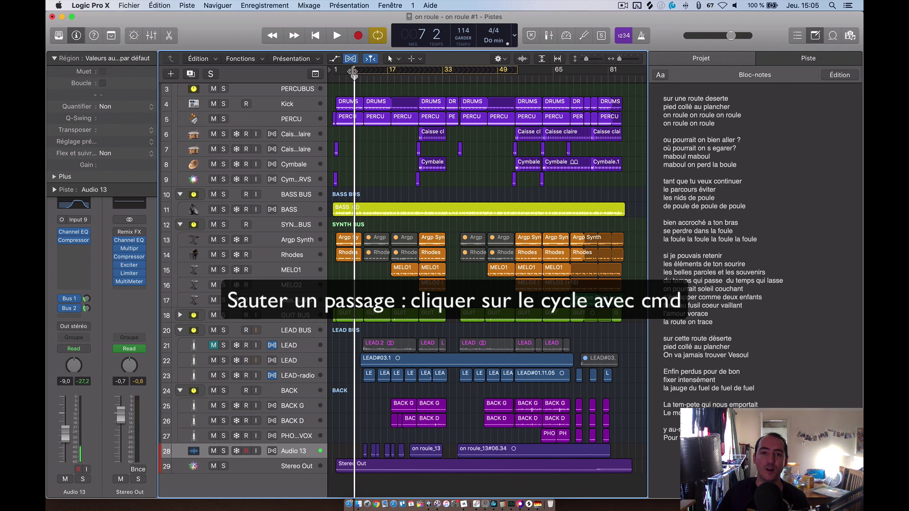
drag(354, 71, 387, 79)
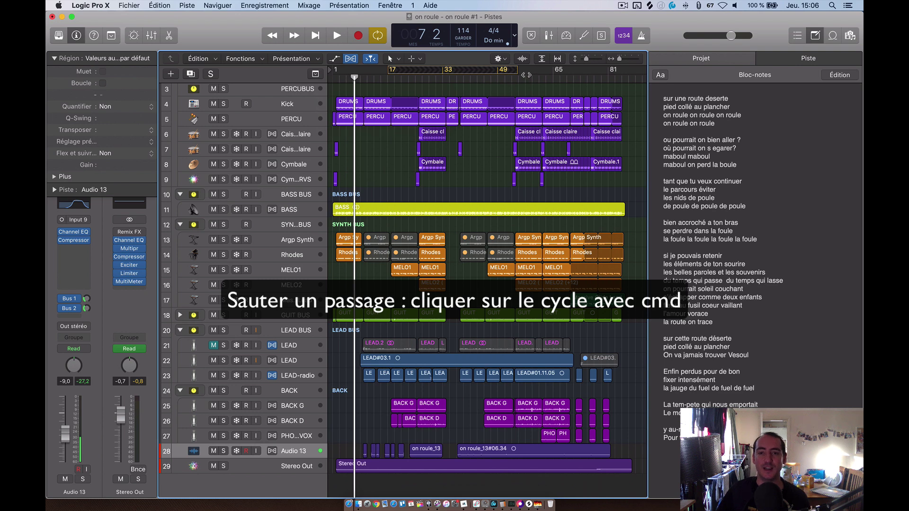
drag(517, 74, 506, 113)
Step: Play the song from just before the skip range, listen past the skipped passage, and stop playback
key(space)
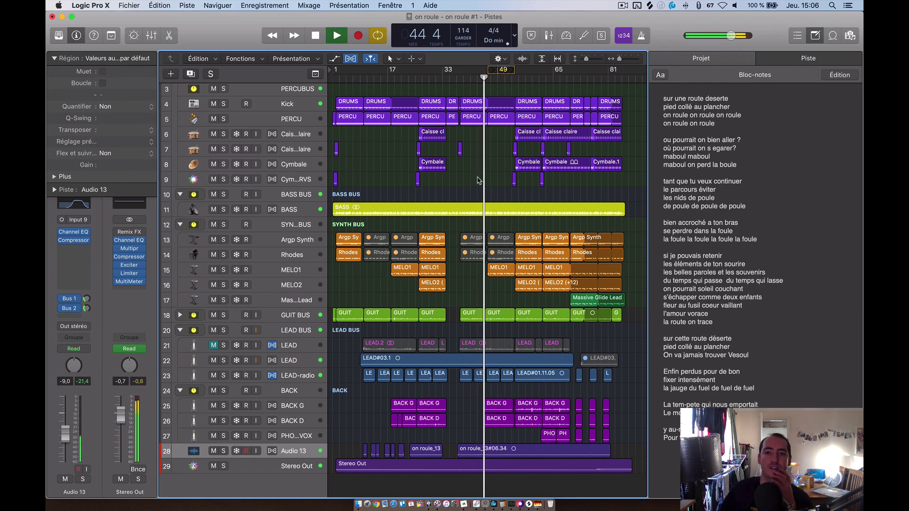
key(shift+period)
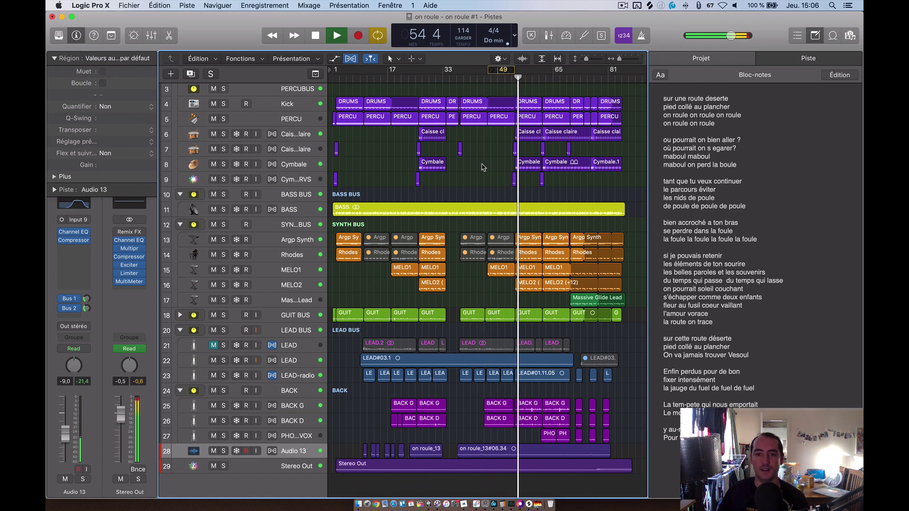
key(space)
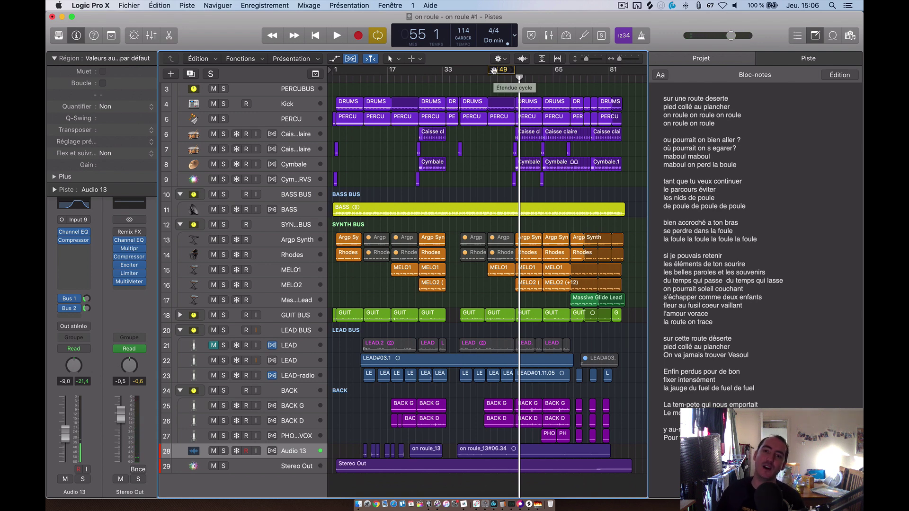
Step: Check the commands available for the cycle range and switch the skip range off
right_click(494, 70)
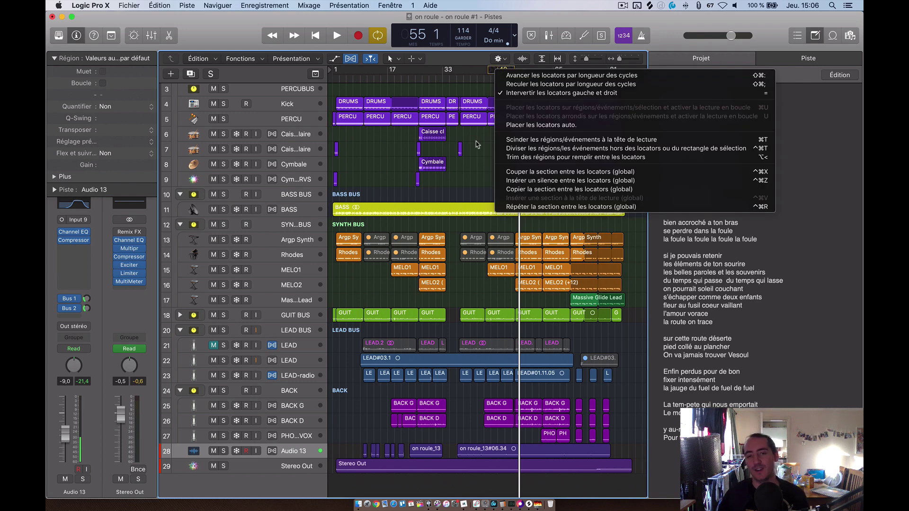
click(475, 143)
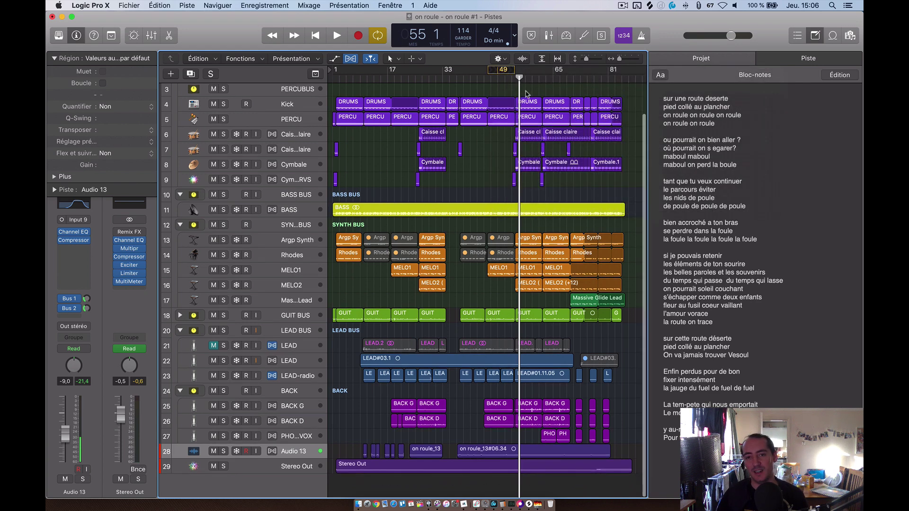
click(498, 70)
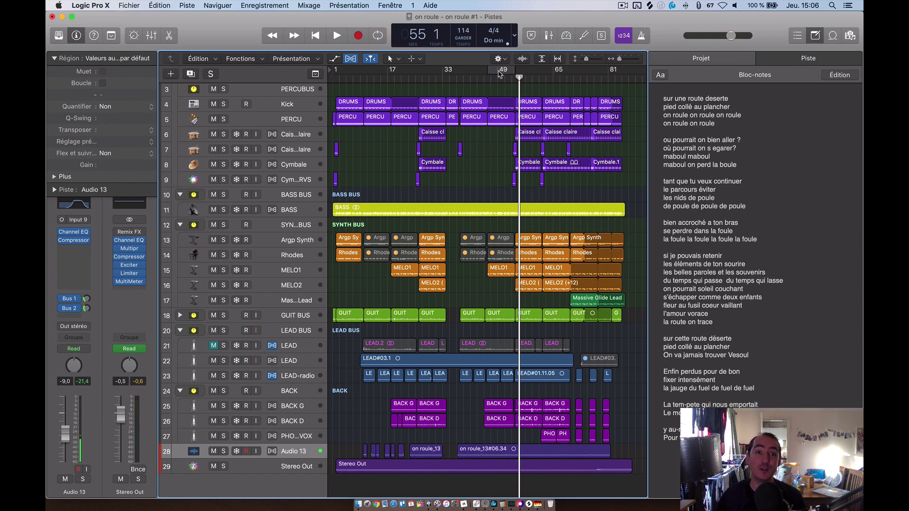
Step: Look through the project alternatives options without creating or switching to an alternative
click(134, 5)
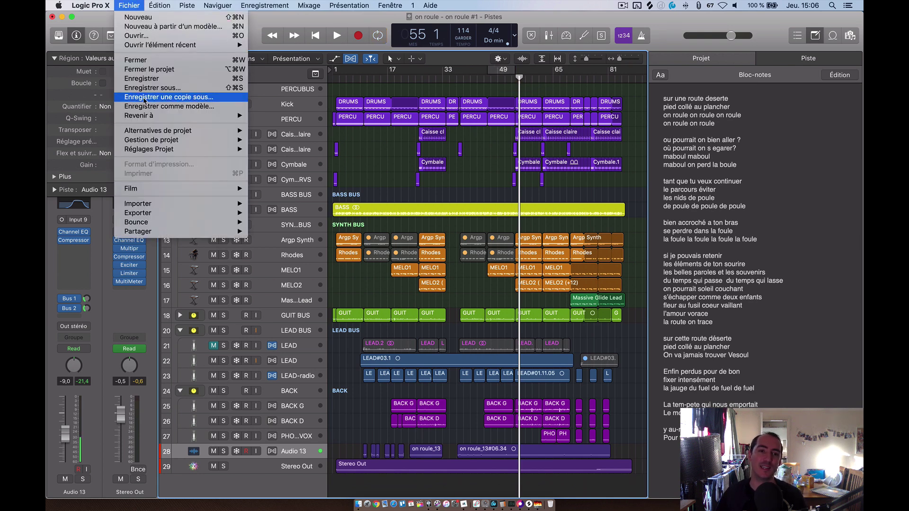
mouse_move(160, 136)
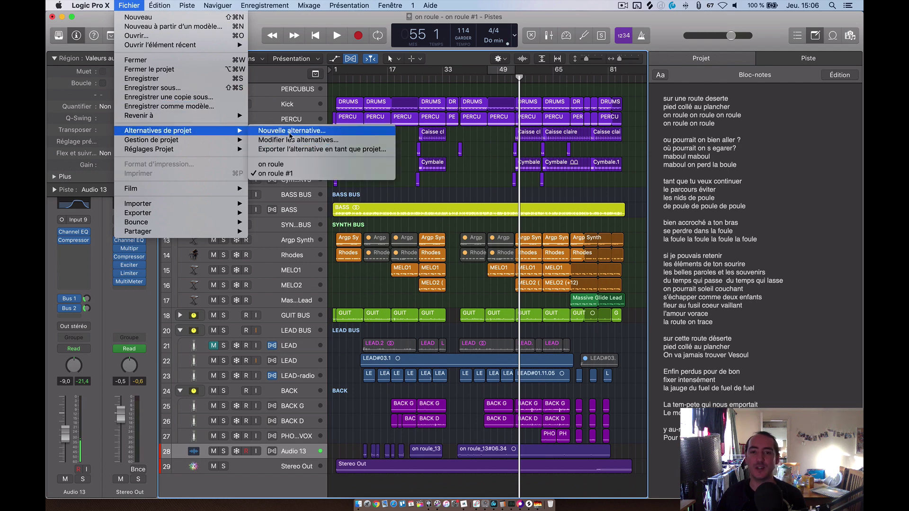
click(487, 153)
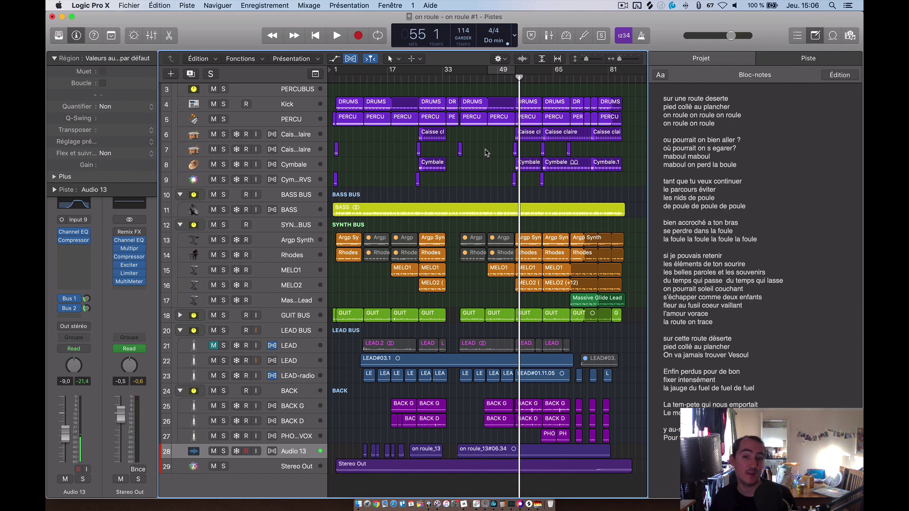
Step: Open the MELO1 region starting at bar 26 in the piano roll and hide the project notes
scroll(369, 158, down, 1)
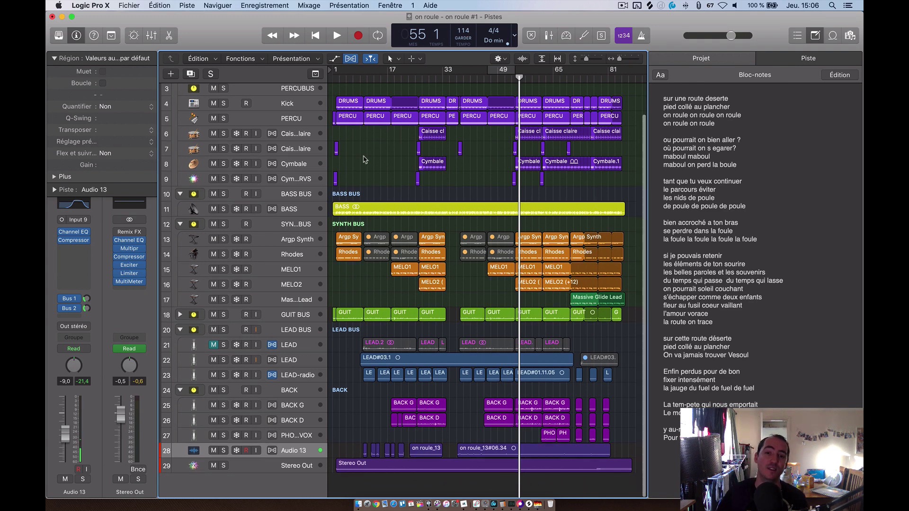
double_click(437, 270)
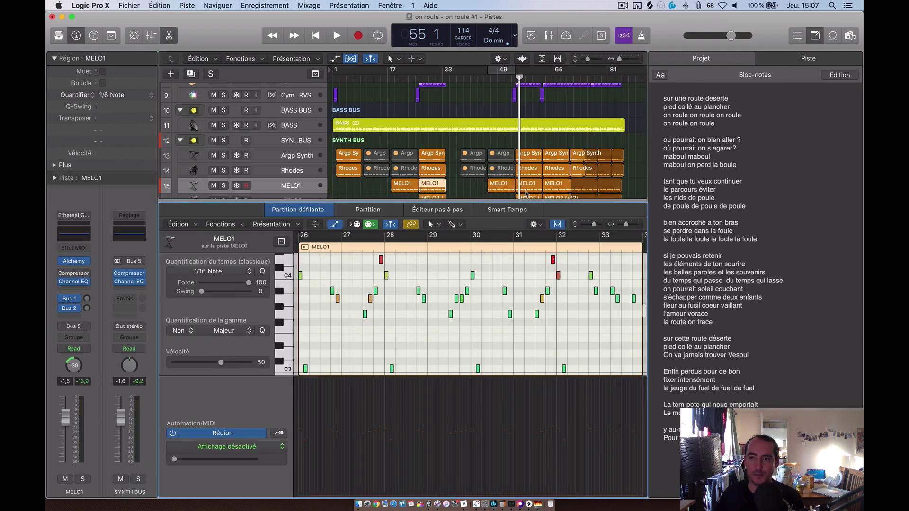
click(815, 35)
Step: Hide the MIDI automation area below the notes in the MELO1 piano roll
scroll(558, 285, down, 5)
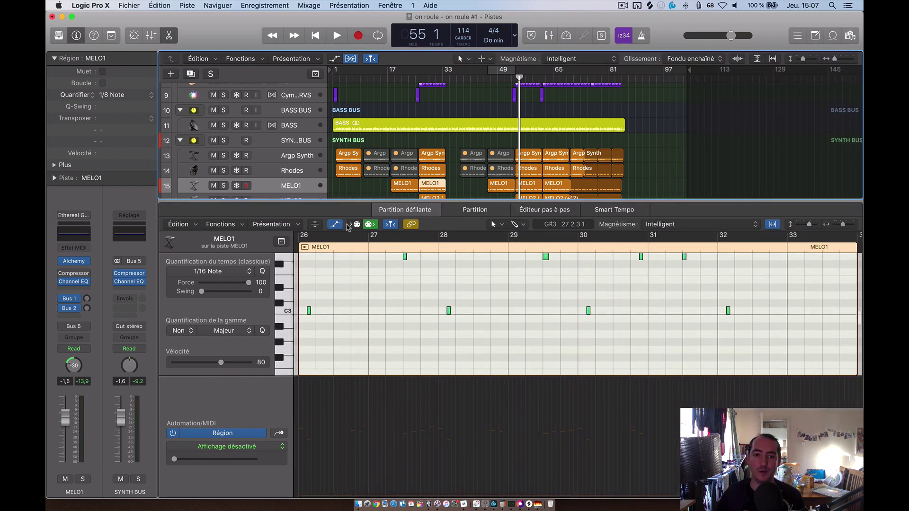
click(355, 224)
scroll(372, 290, up, 3)
scroll(372, 289, up, 8)
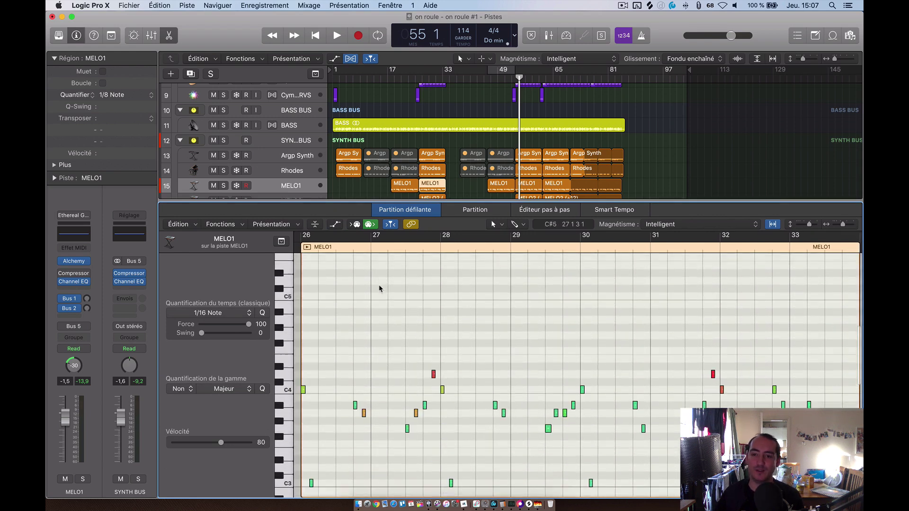
Step: Examine the pitches and timing of the MELO1 notes at different zoom levels in the piano roll
scroll(377, 289, down, 4)
scroll(374, 288, up, 5)
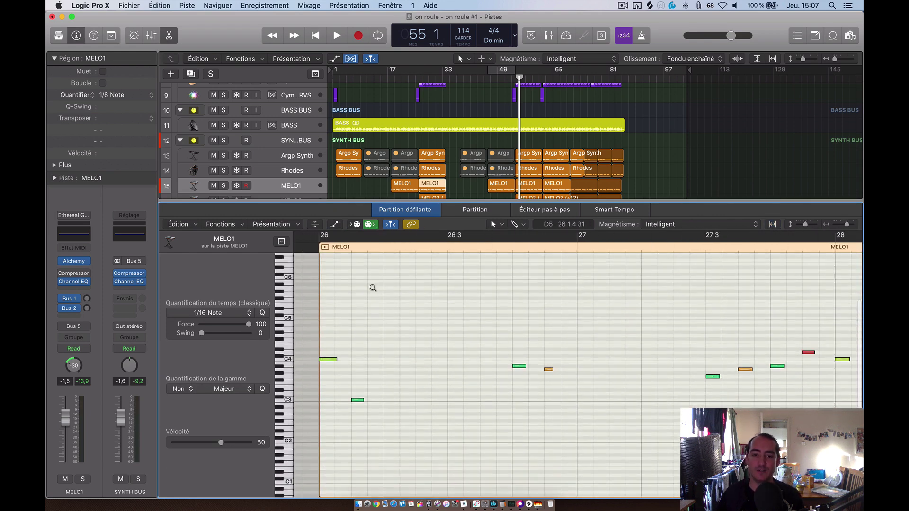
scroll(373, 287, up, 3)
scroll(371, 287, down, 3)
scroll(369, 287, up, 4)
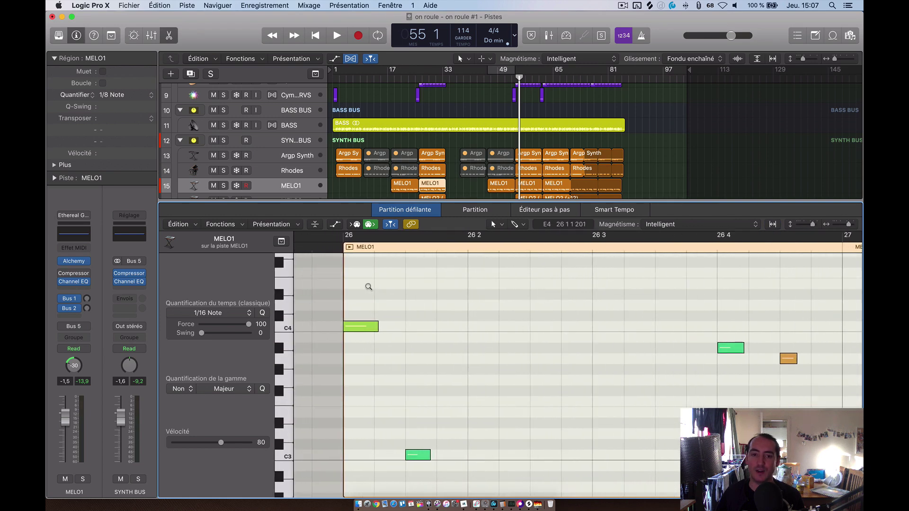
scroll(364, 286, up, 1)
scroll(500, 306, down, 4)
scroll(500, 305, down, 3)
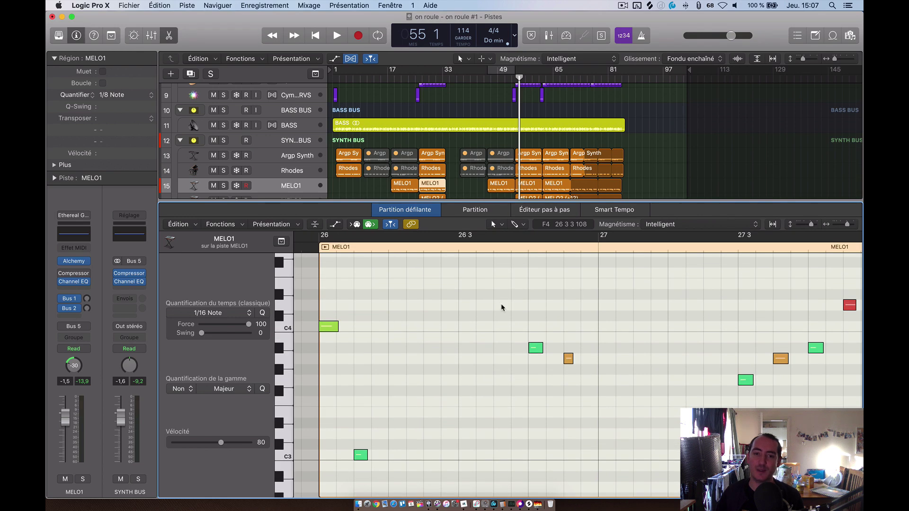
scroll(501, 304, down, 4)
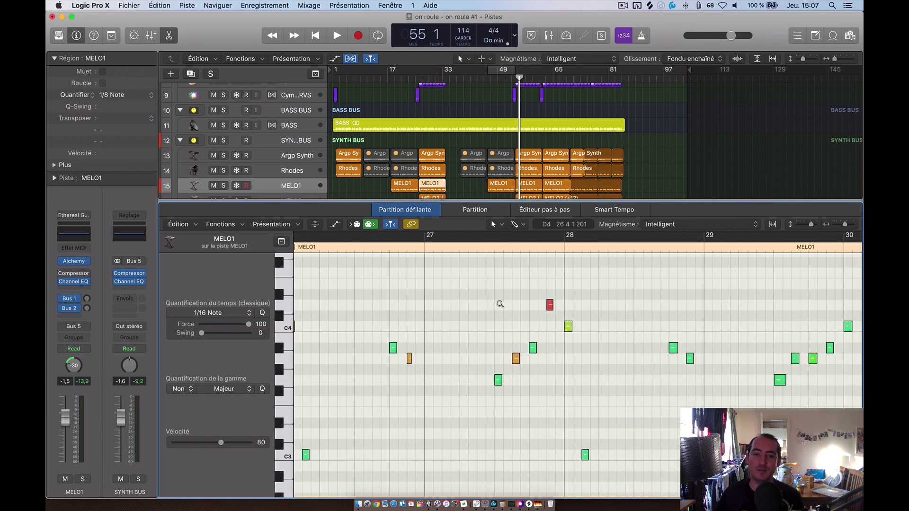
scroll(500, 304, down, 2)
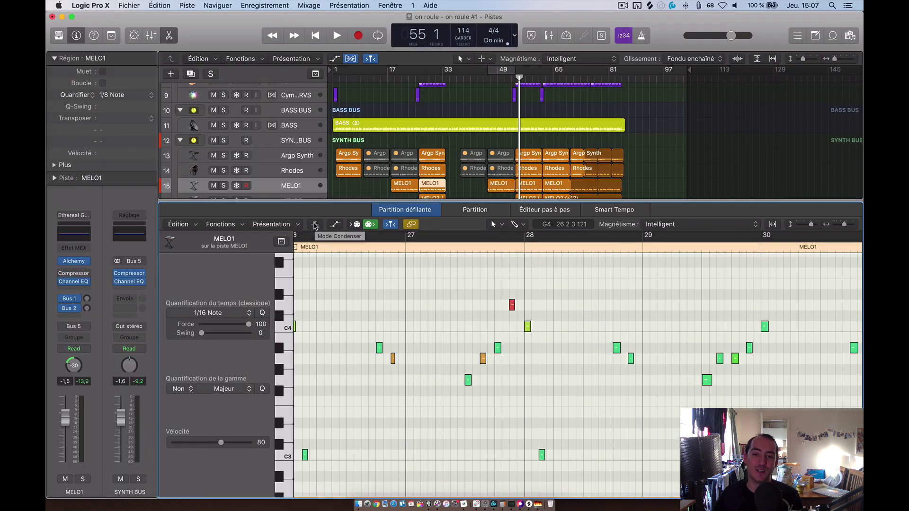
Step: Switch the piano roll to collapse mode (Mode Condenser) and look over the condensed MELO1 note rows
click(314, 225)
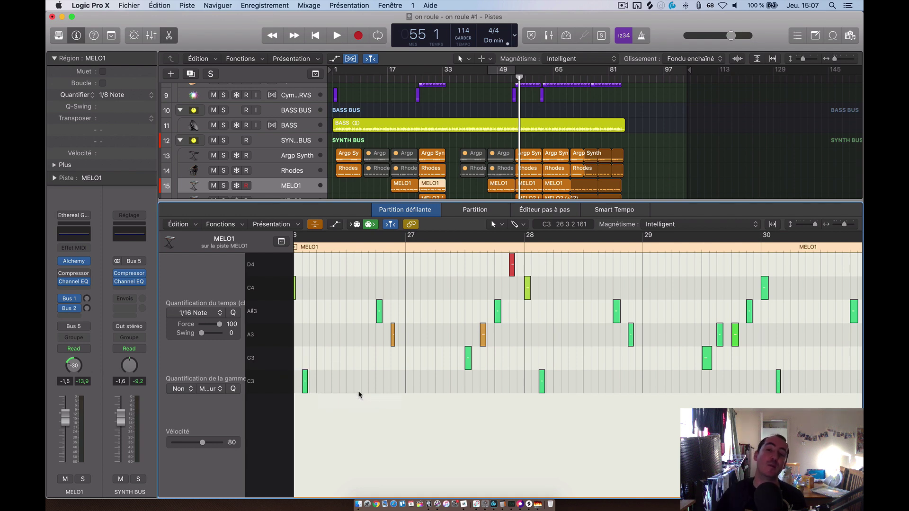
scroll(384, 355, right, 4)
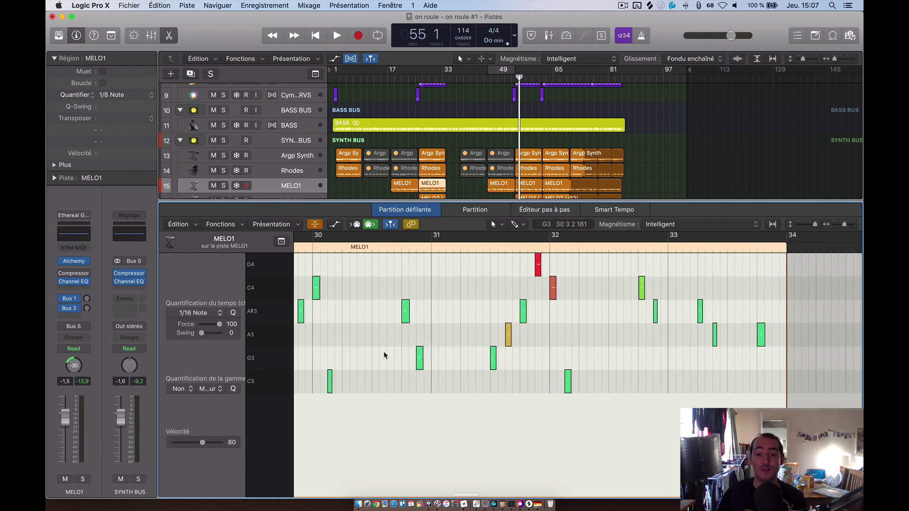
scroll(384, 355, down, 5)
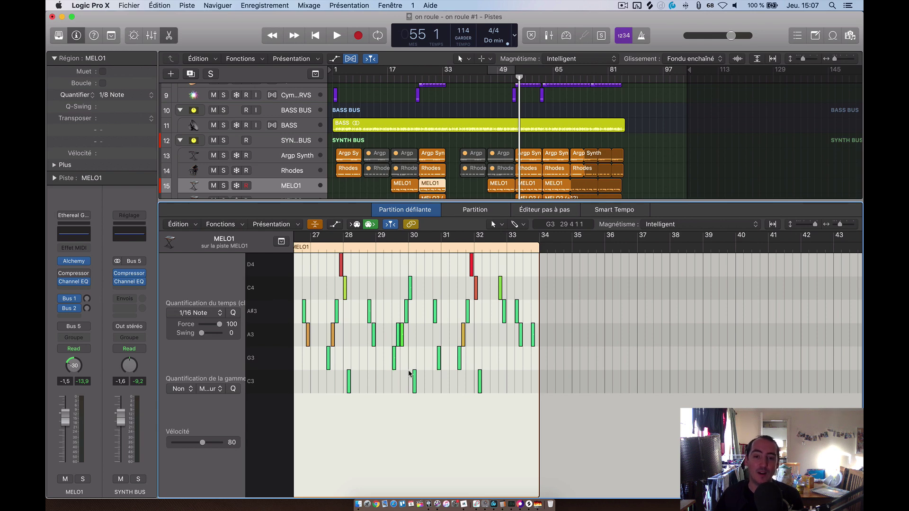
scroll(391, 365, right, 1)
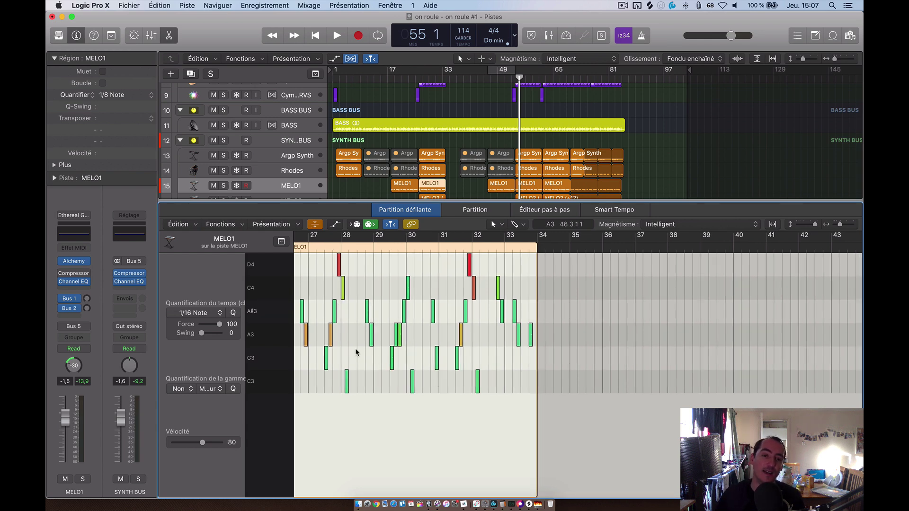
Step: Check the available MIDI transformations and select the C3 to A♯3 notes in the first three bars of MELO1
click(236, 225)
mouse_move(268, 324)
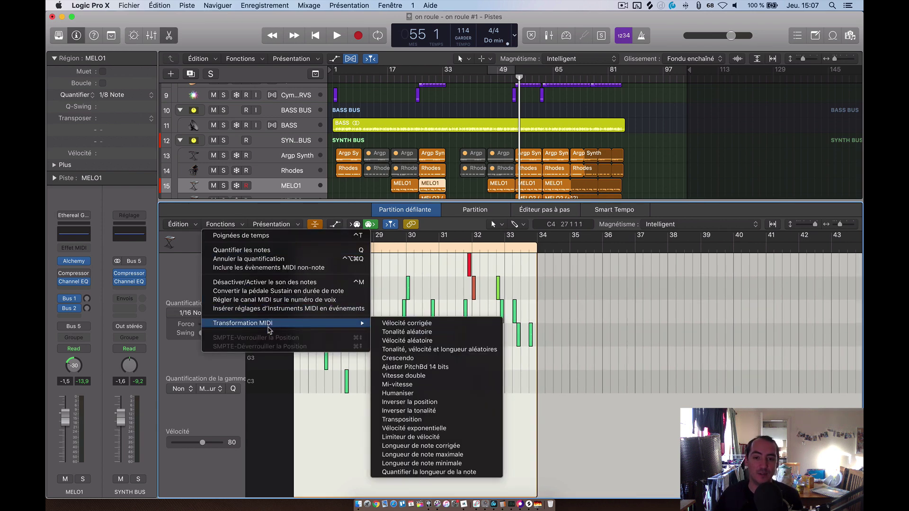
click(312, 403)
drag(367, 395, 523, 314)
scroll(523, 314, right, 10)
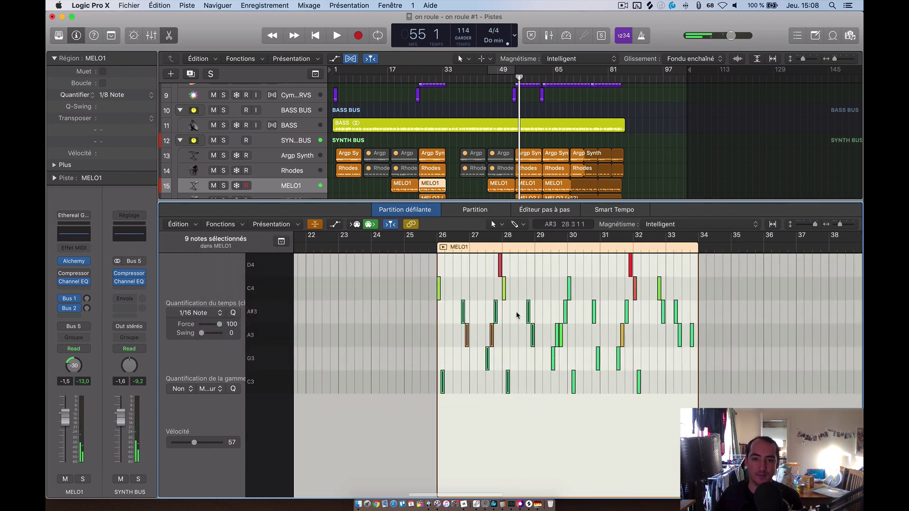
Step: Look at the random velocity (Vélocité aléatoire) MIDI transform for the selected notes and close it without applying it
click(273, 224)
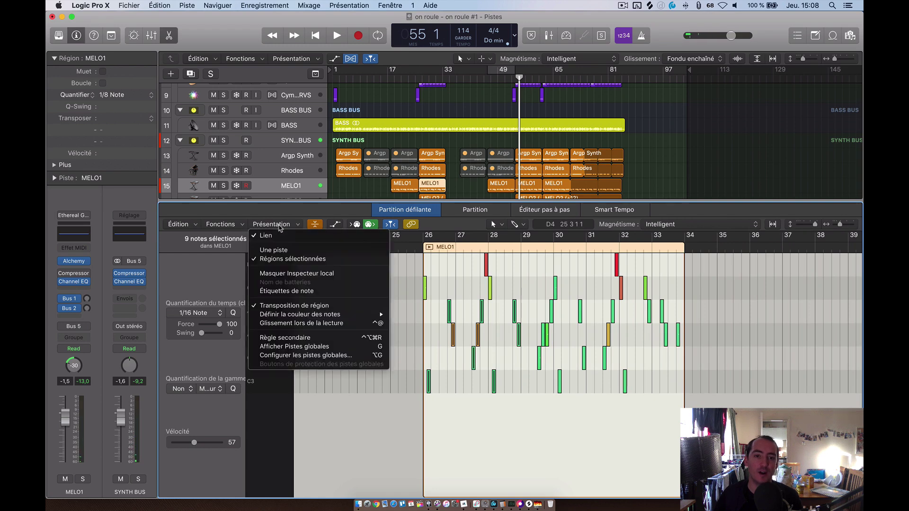
click(229, 225)
mouse_move(268, 323)
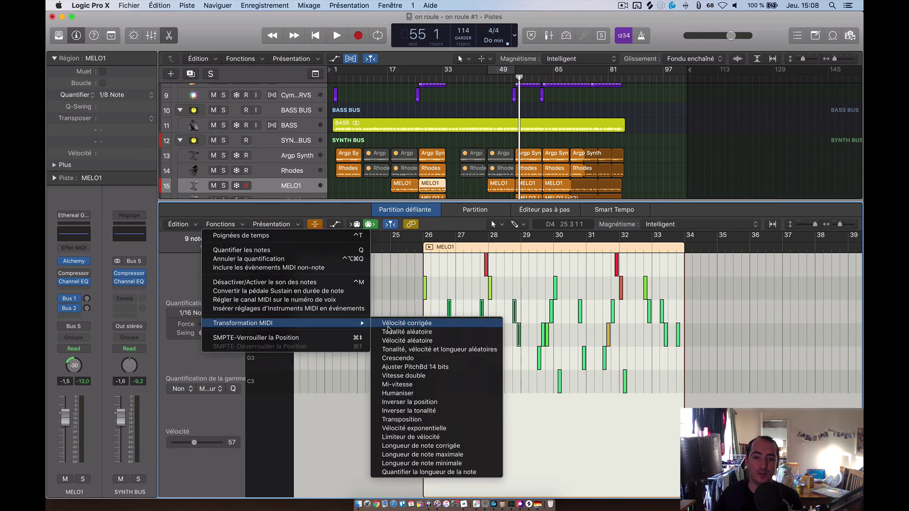
click(435, 341)
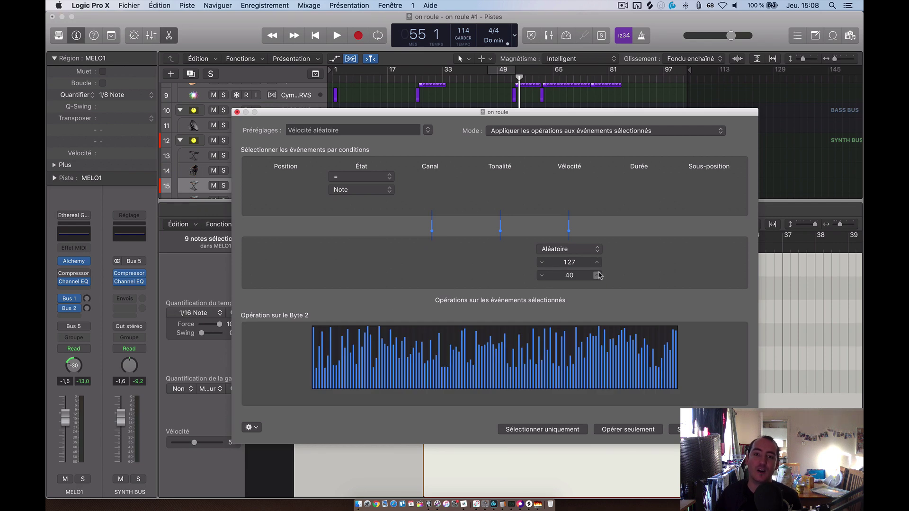
click(237, 113)
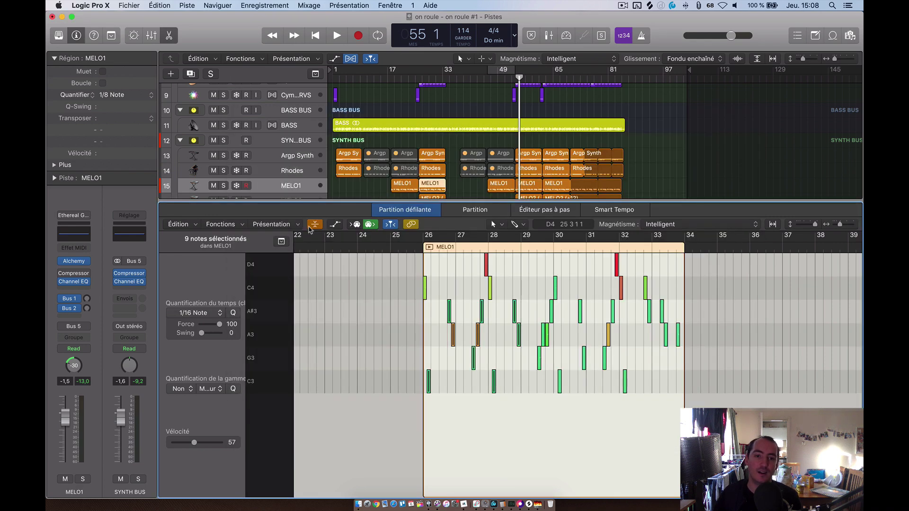
Step: Look over the list of MIDI transformations offered for the selected MELO1 notes and leave it without applying one
click(241, 228)
mouse_move(285, 324)
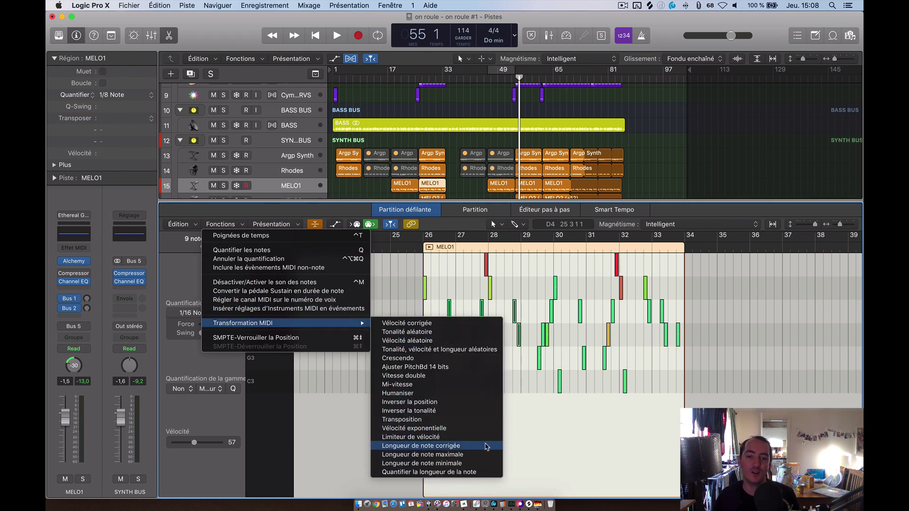
click(562, 431)
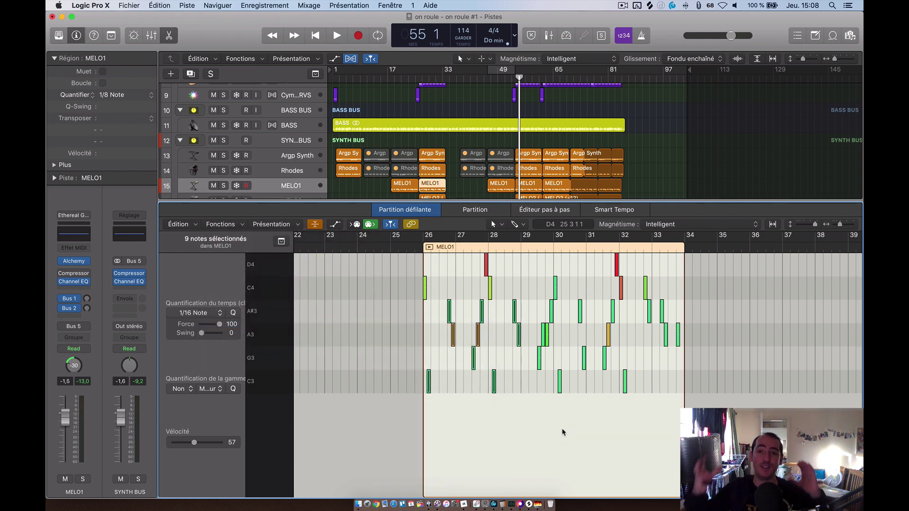
Step: Select MELO1 notes around bar 27, including the G3 note, to hear them, and clear the selection
click(562, 431)
drag(519, 386, 441, 325)
click(487, 360)
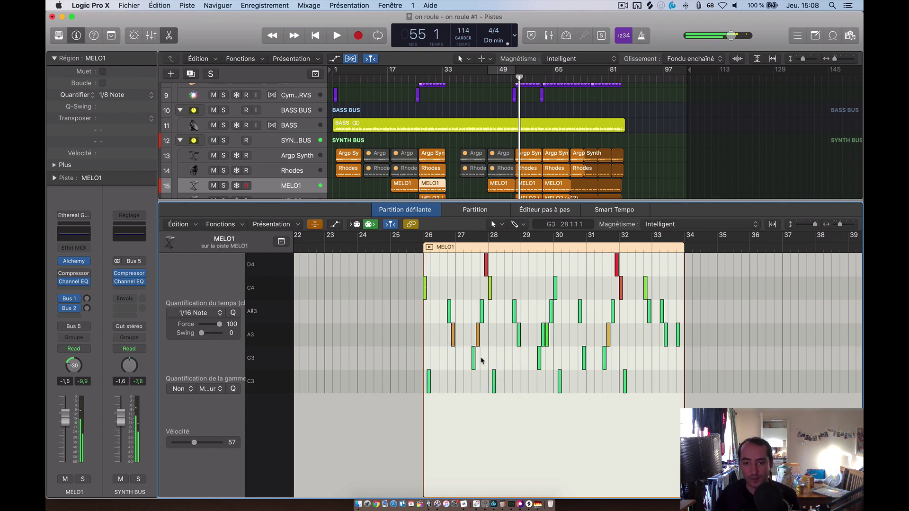
click(474, 363)
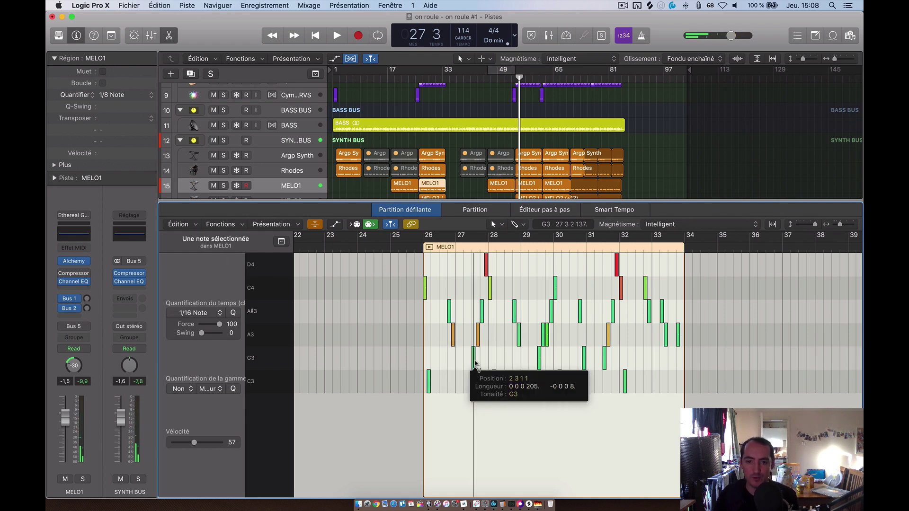
scroll(474, 363, right, 1)
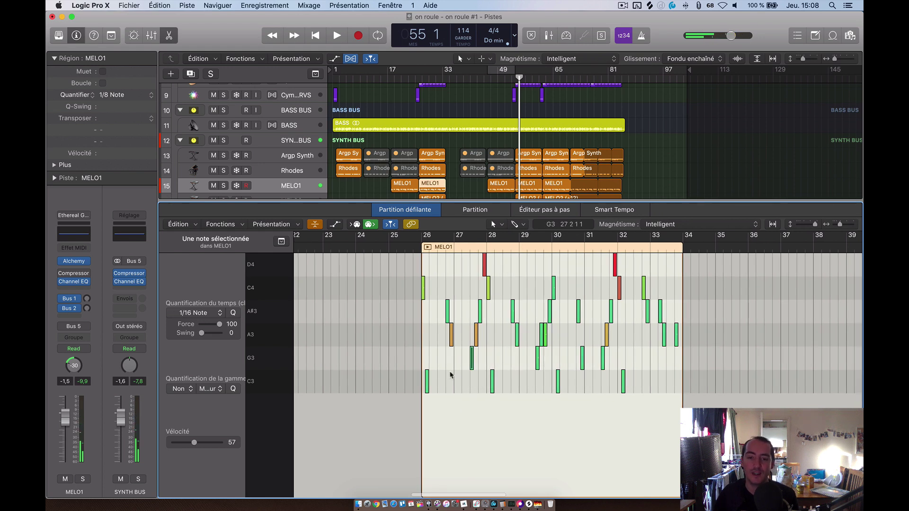
click(515, 396)
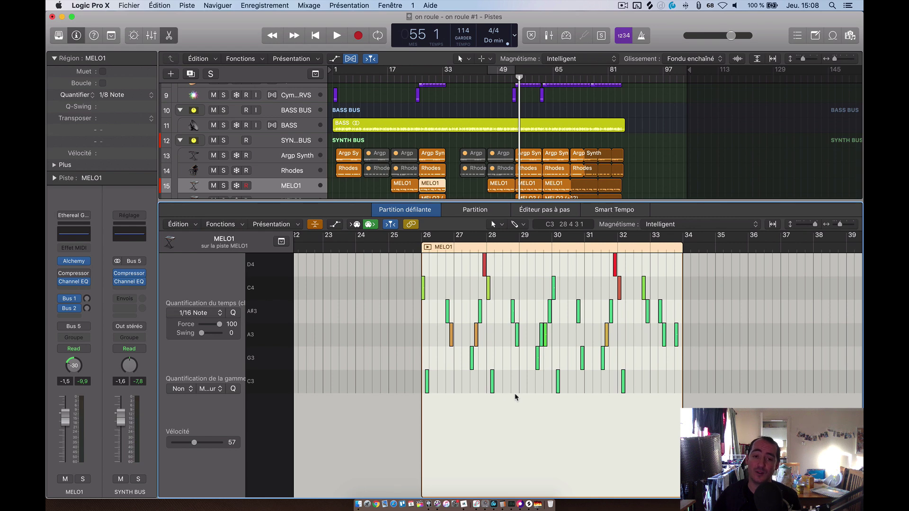
Step: Review the MIDI transformation options available for MELO1, such as Crescendo, without applying any of them
click(235, 224)
mouse_move(288, 327)
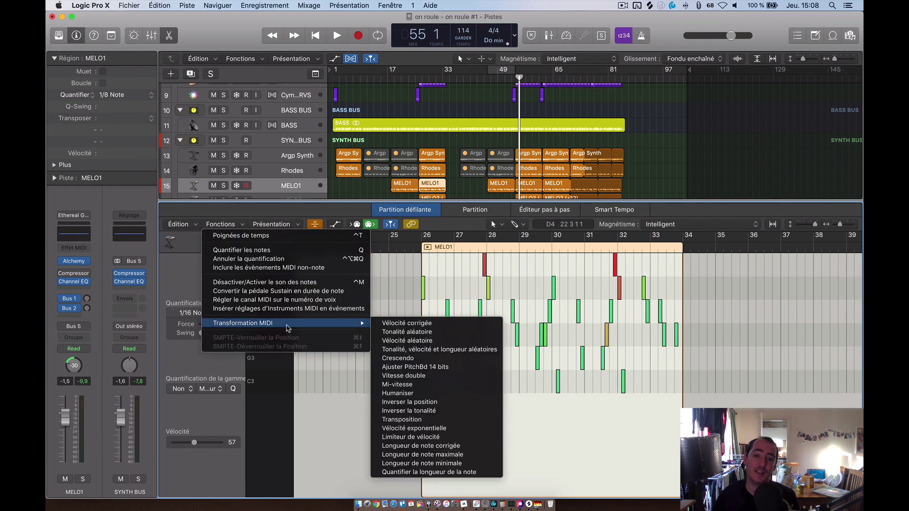
click(330, 389)
click(224, 224)
mouse_move(293, 324)
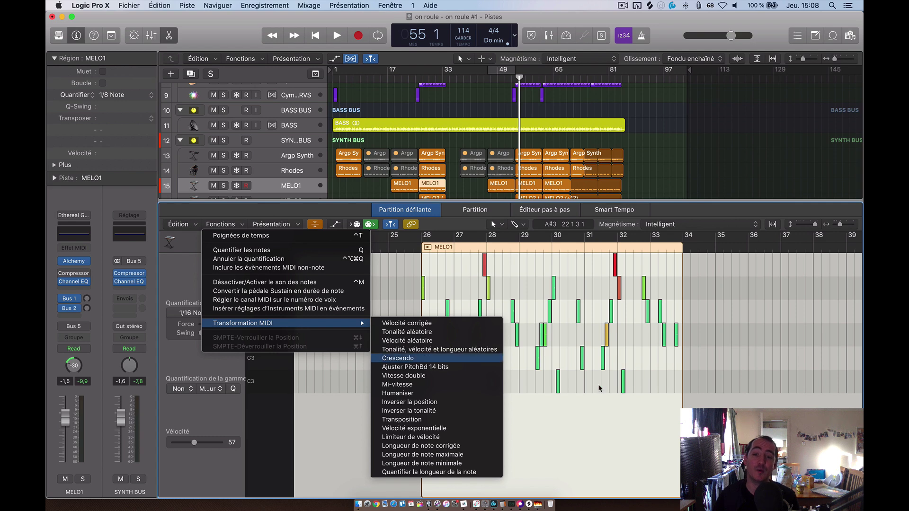
click(599, 428)
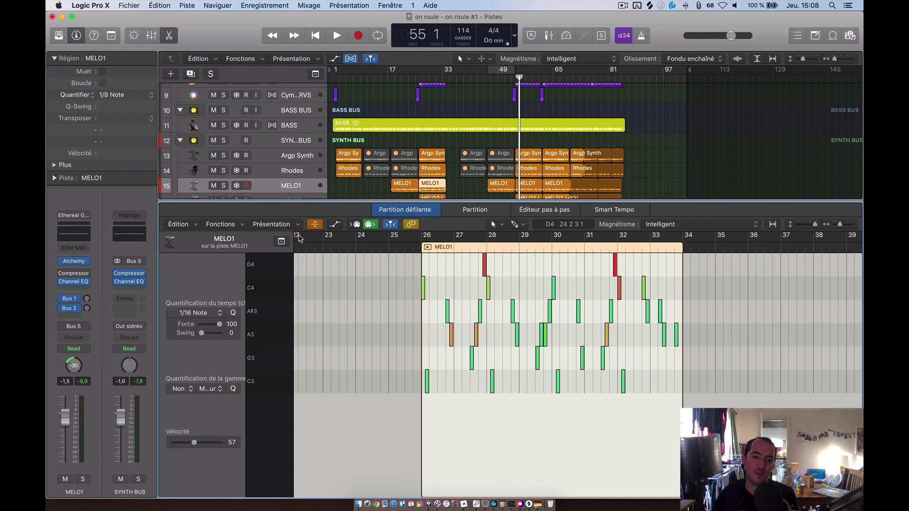
click(220, 224)
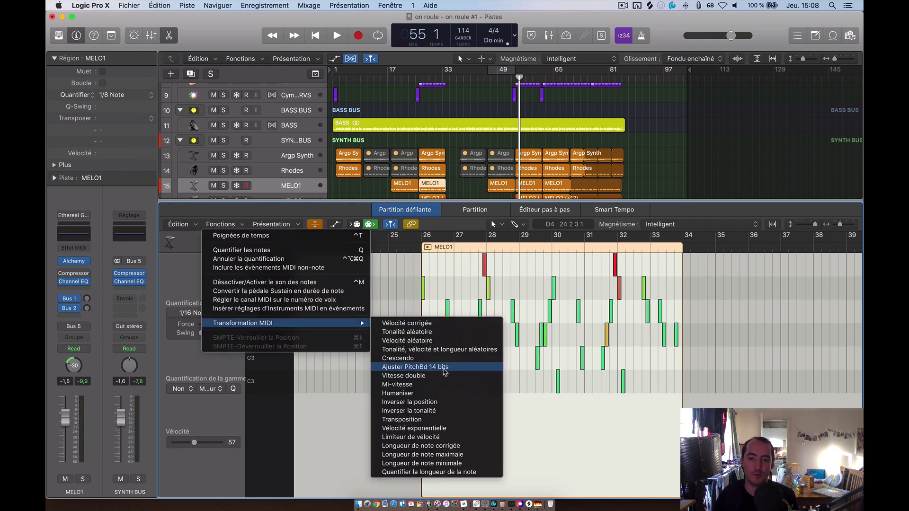
click(600, 411)
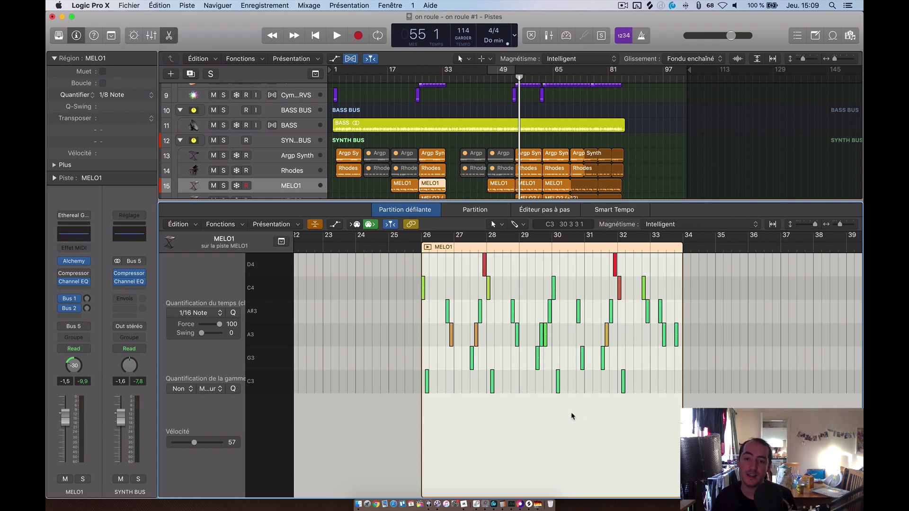
Step: Select the A♯3 and A3 notes just before bar 27 and lengthen both by the same amount, the A♯3 to about 0 0 1 59
scroll(522, 389, up, 5)
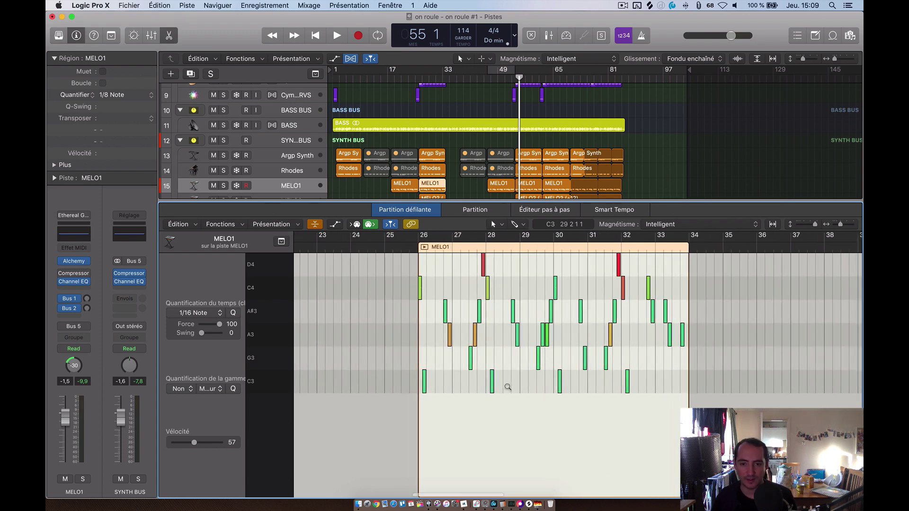
drag(670, 303, 644, 364)
scroll(656, 342, up, 10)
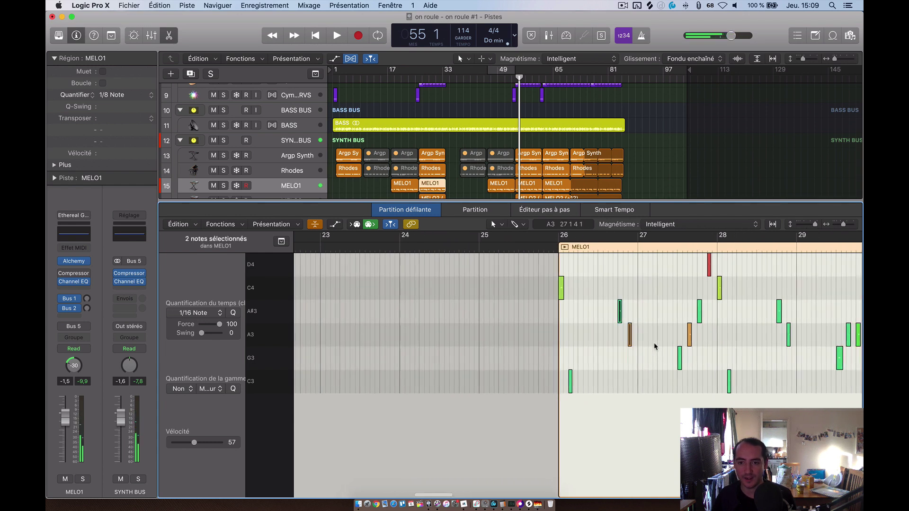
scroll(642, 341, up, 4)
scroll(648, 341, down, 4)
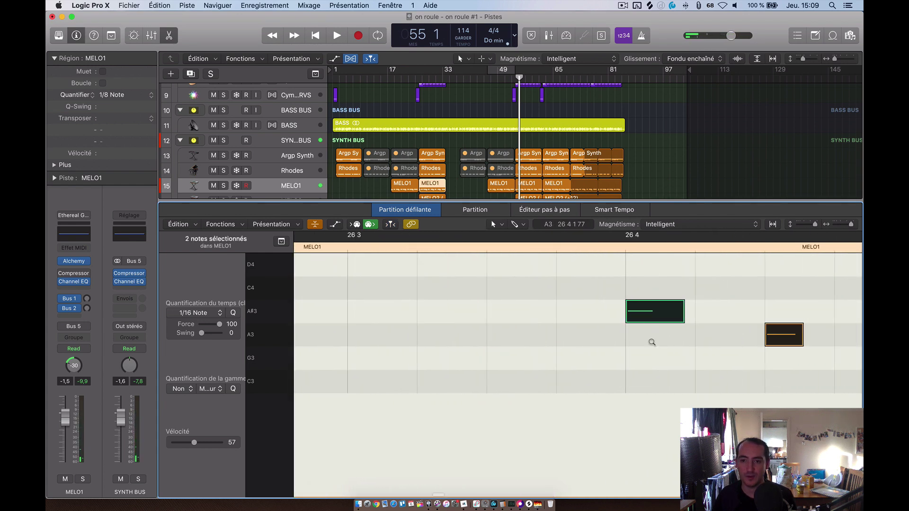
scroll(669, 346, down, 1)
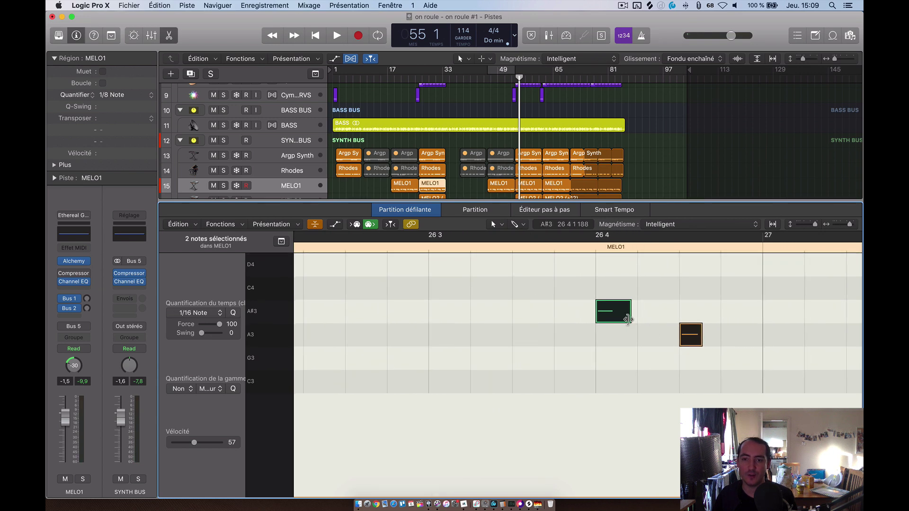
mouse_move(628, 320)
mouse_down()
mouse_move(682, 325)
mouse_move(638, 324)
mouse_up()
click(629, 323)
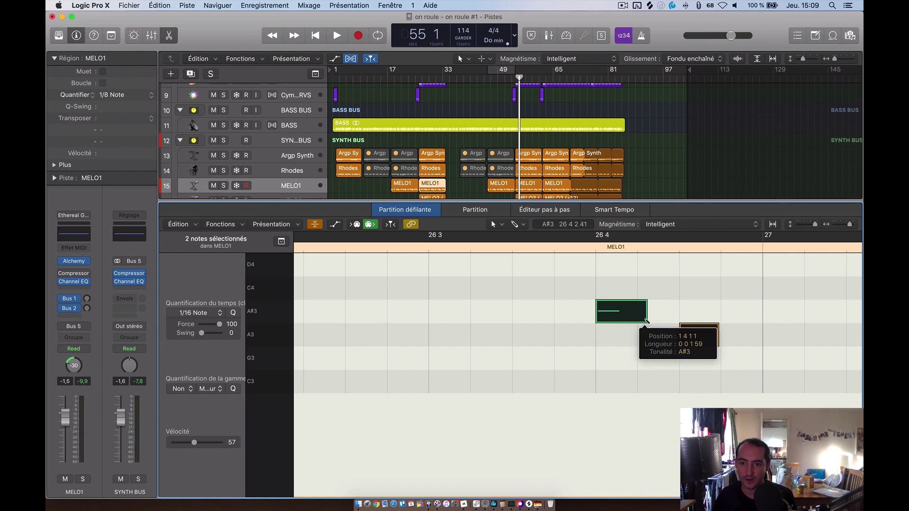
Step: Give both selected notes the same length, extending the A♯3 to bar 27, and shorten them equally until it ends where the A3 begins
drag(647, 323, 752, 325)
scroll(729, 341, right, 2)
scroll(729, 340, right, 2)
key(super+Left)
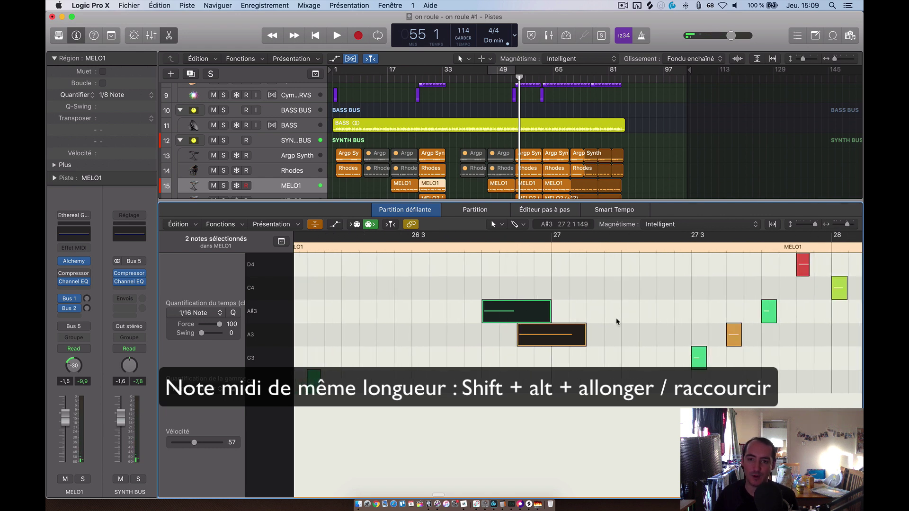
drag(549, 318, 514, 322)
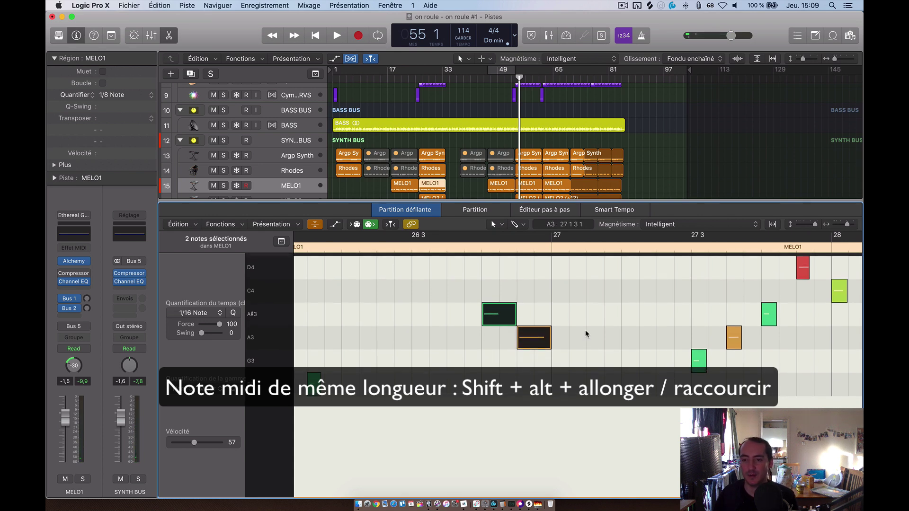
Step: Try resizing the MELO1 notes between 27 3 and bar 28 together, and undo the recent note length edits
scroll(585, 335, right, 2)
scroll(586, 334, right, 4)
drag(641, 374, 517, 250)
mouse_move(531, 353)
mouse_down()
mouse_move(552, 368)
mouse_move(682, 358)
mouse_move(530, 356)
mouse_move(529, 368)
mouse_up()
key(super+z)
key(super+z)
key(super+shift+z)
key(super+z)
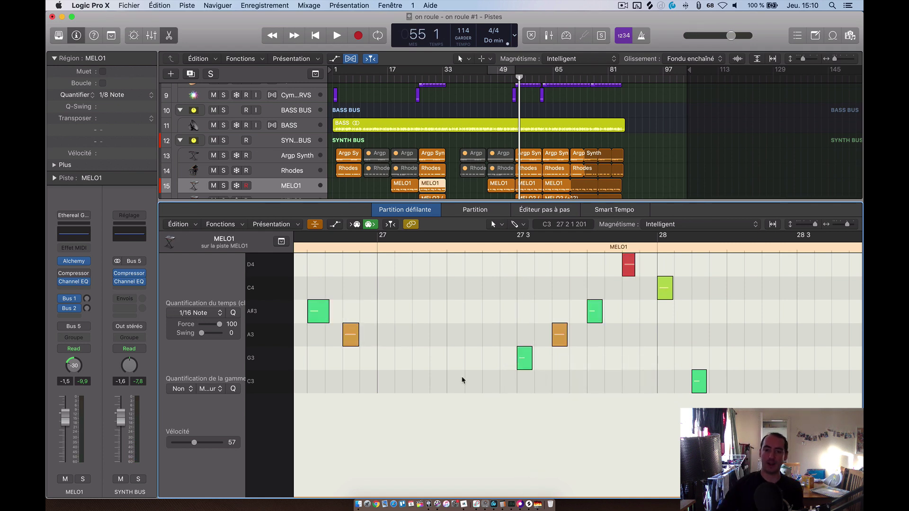
Step: Solo the MELO1 track and play the melody from about 27 3 until just past bar 28
scroll(458, 380, left, 2)
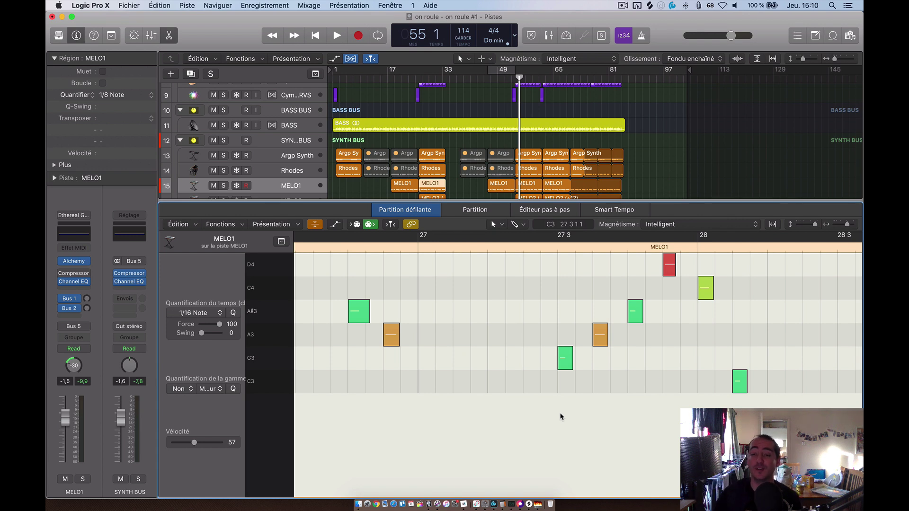
scroll(556, 390, right, 2)
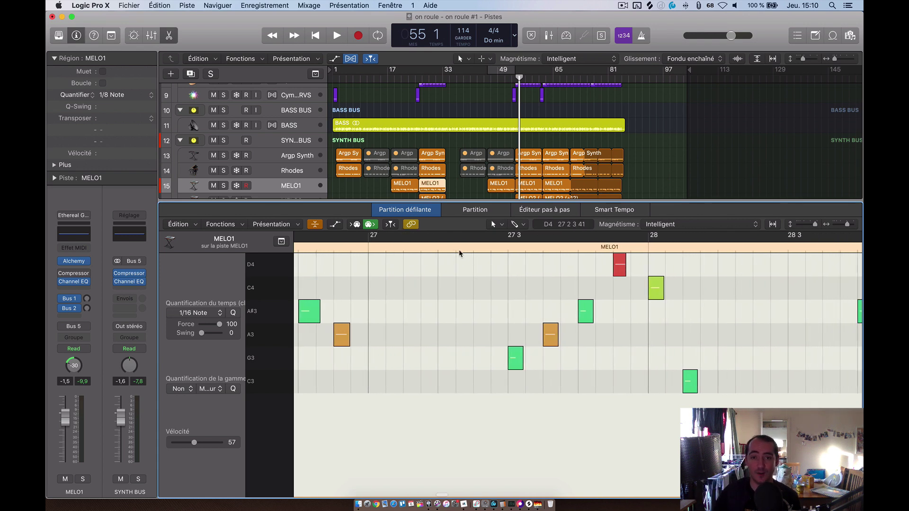
key(s)
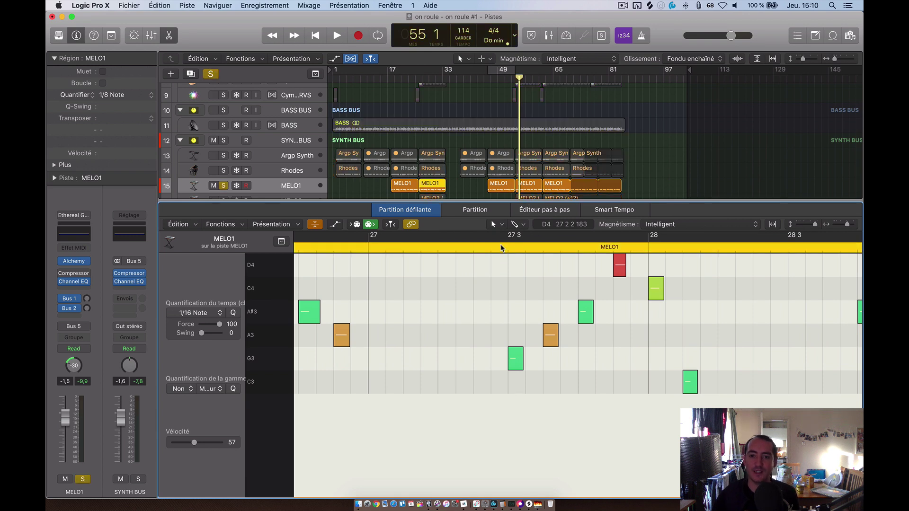
double_click(501, 249)
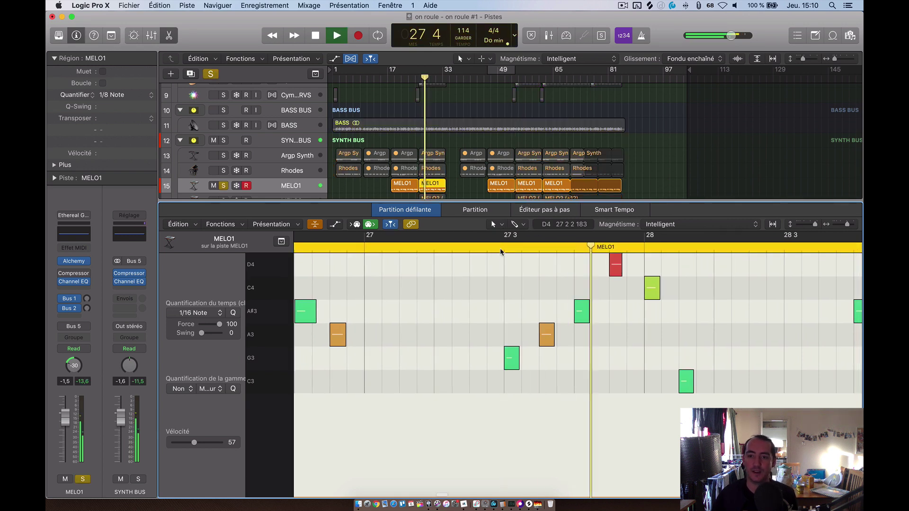
key(space)
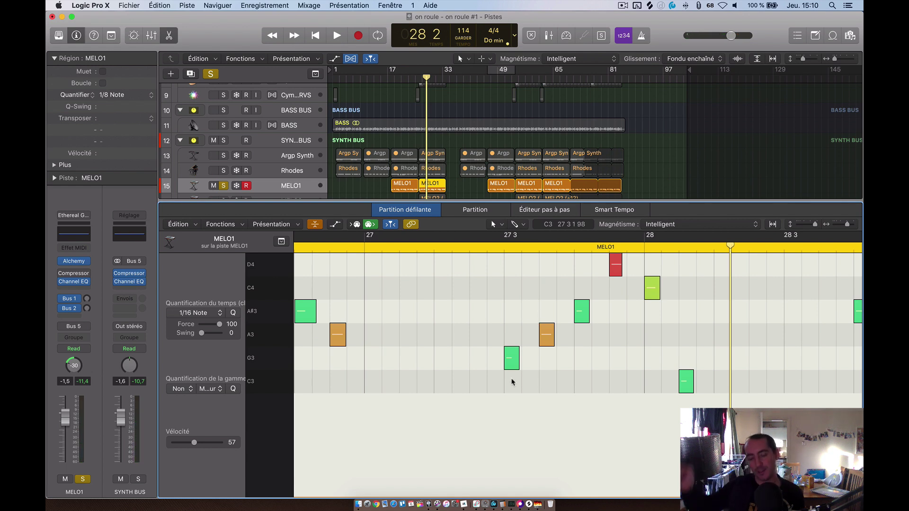
Step: Try MIDI legato on the five ascending notes from G3 at 27 3 to C4 at bar 28, and undo it
scroll(511, 383, right, 3)
drag(432, 383, 590, 266)
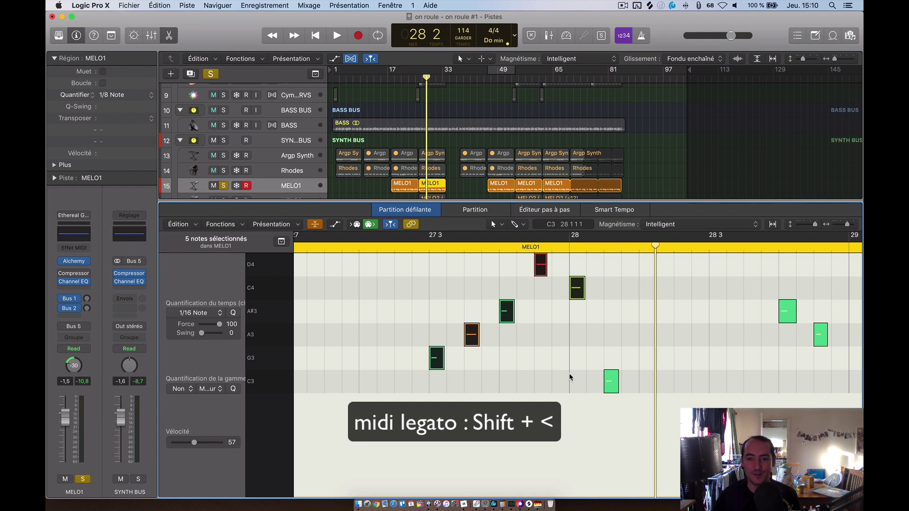
key(shift+less)
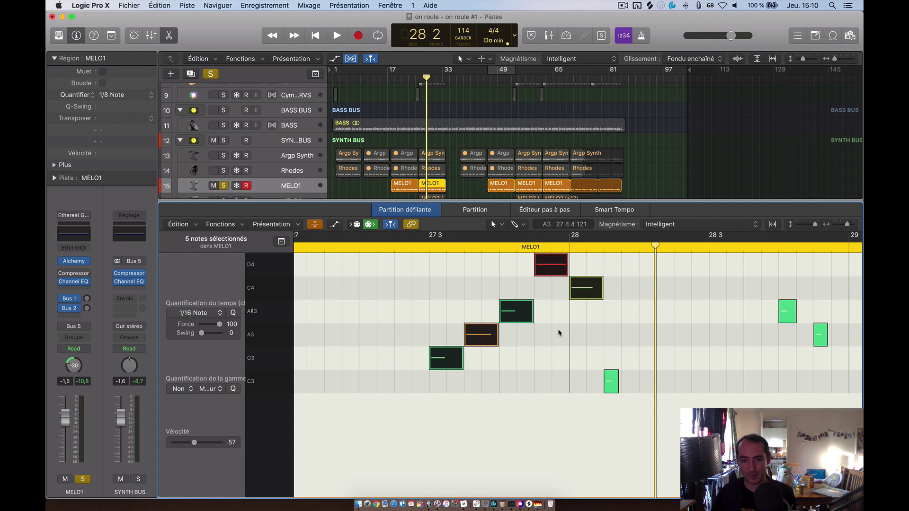
key(super+z)
Step: Lengthen the A3 note, shorten the A♯3 and D4 notes before bar 28, and apply legato to the five-note run
click(492, 351)
drag(478, 343, 507, 321)
drag(544, 277, 540, 277)
drag(591, 265, 437, 372)
key(shift+l)
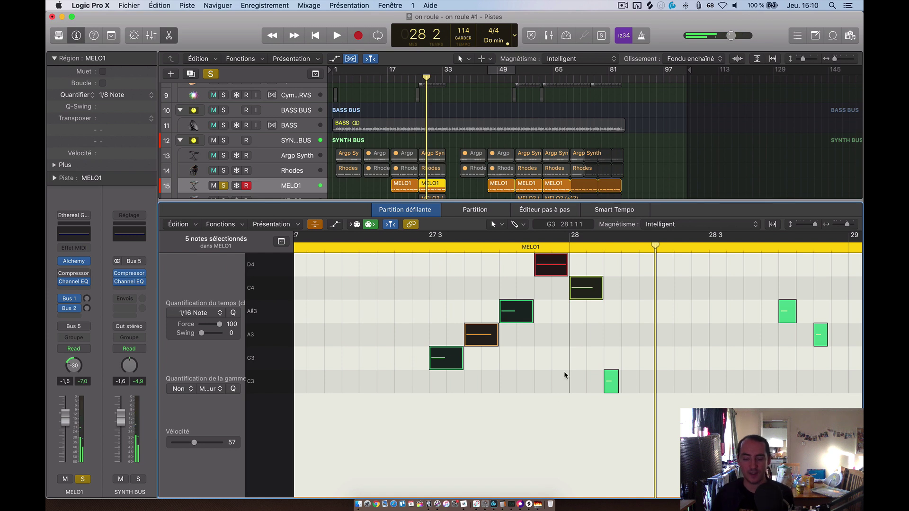
Step: Undo the legato and the individual note length changes in the five-note run
key(super+z)
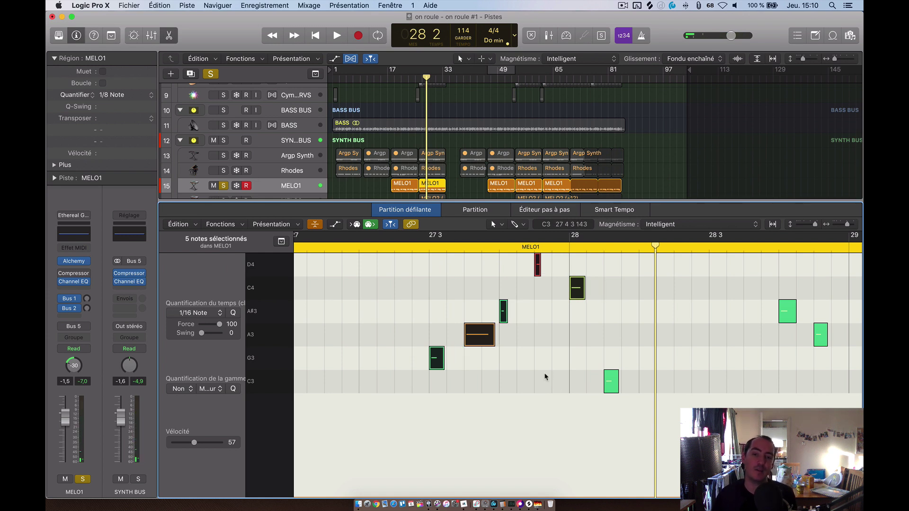
key(super+z)
key(super+z)
key(super+z)
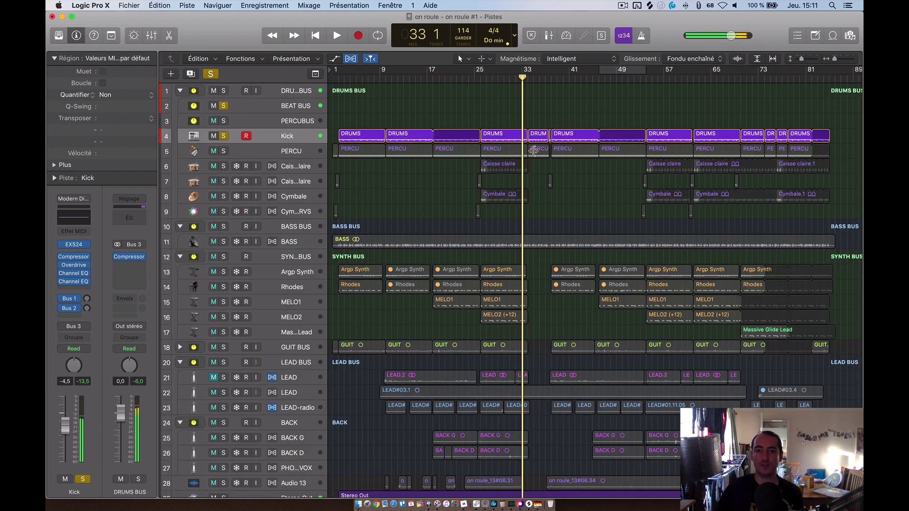
Step: Open the DRUMS region starting at bar 25 on the Kick track in the piano roll, with bars 32 to 34 in view
click(505, 137)
double_click(506, 138)
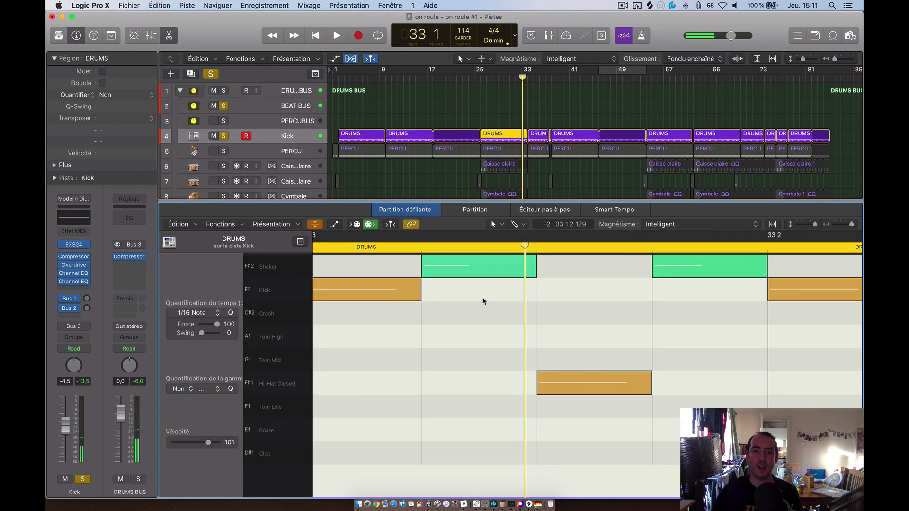
scroll(456, 375, right, 2)
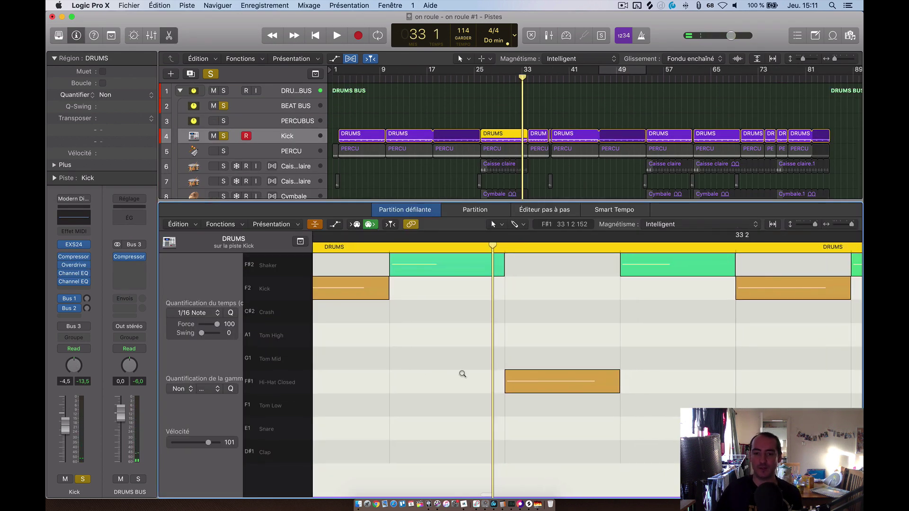
scroll(457, 375, down, 5)
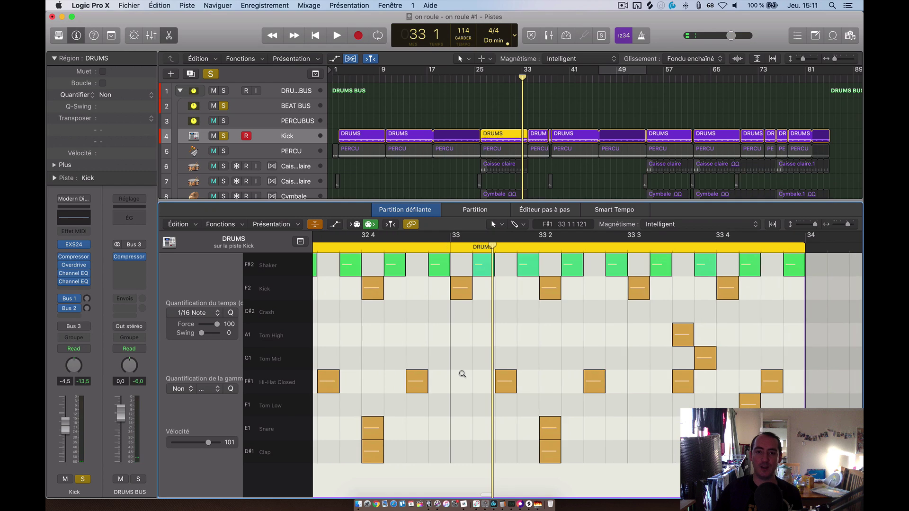
Step: Turn off collapse mode to compare the DRUMS notes across the full keyboard rows, and turn it back on
click(314, 225)
scroll(463, 312, down, 4)
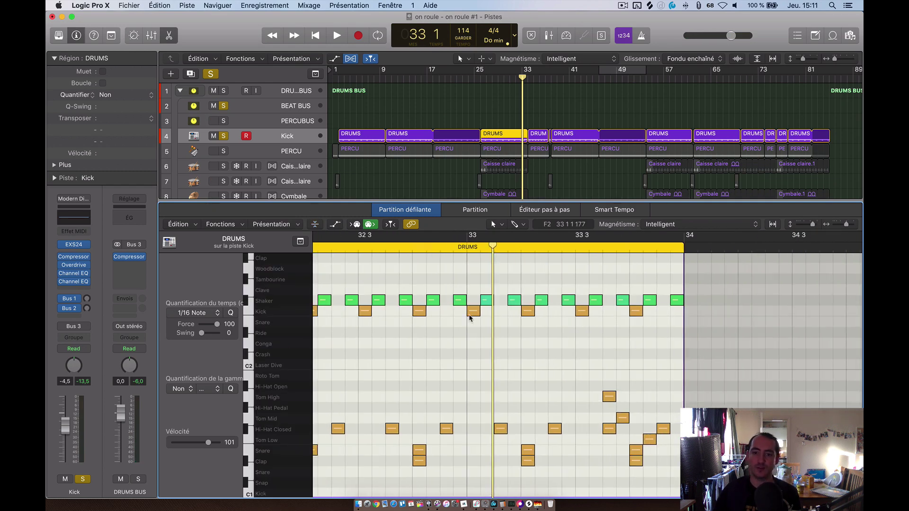
scroll(461, 318, down, 2)
scroll(426, 314, left, 3)
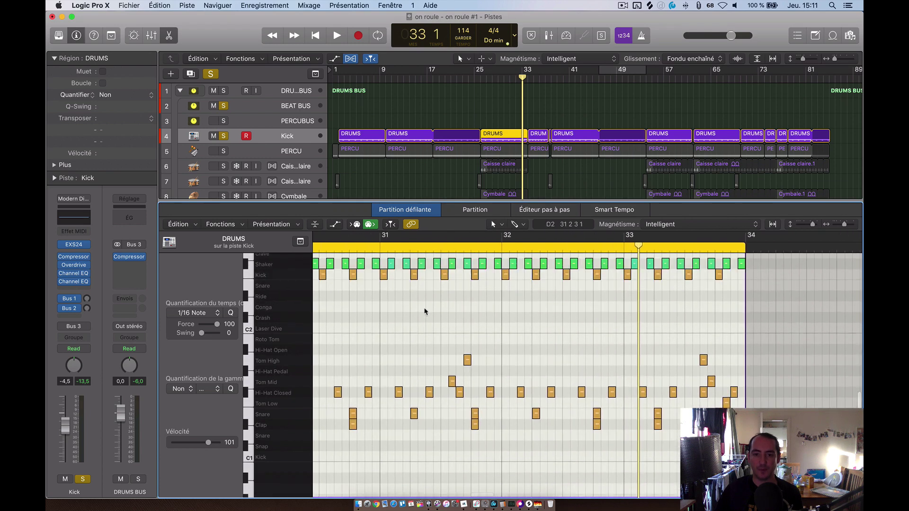
scroll(425, 308, up, 4)
click(316, 225)
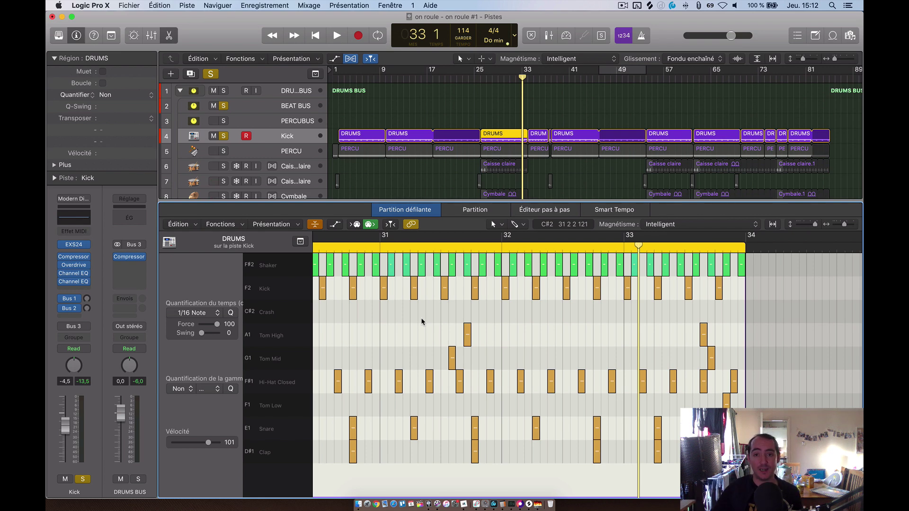
Step: Look over the DRUMS notes around bars 31 to 34, select four consecutive Snare notes, and clear the selection
scroll(419, 319, right, 10)
scroll(418, 381, left, 7)
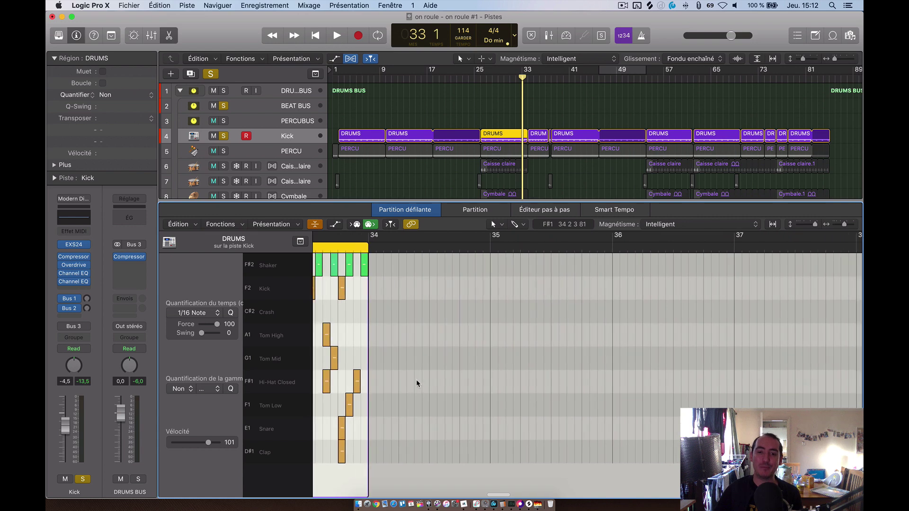
scroll(418, 383, left, 5)
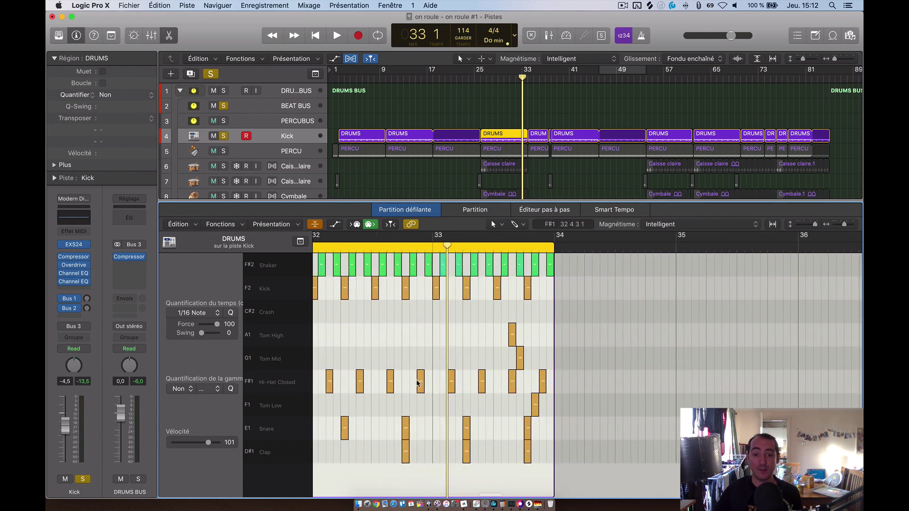
scroll(417, 384, left, 3)
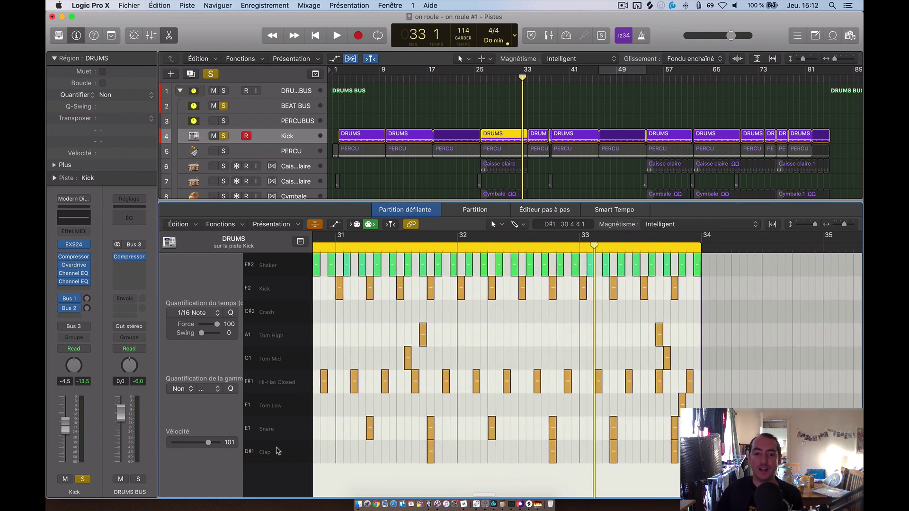
drag(356, 431, 583, 432)
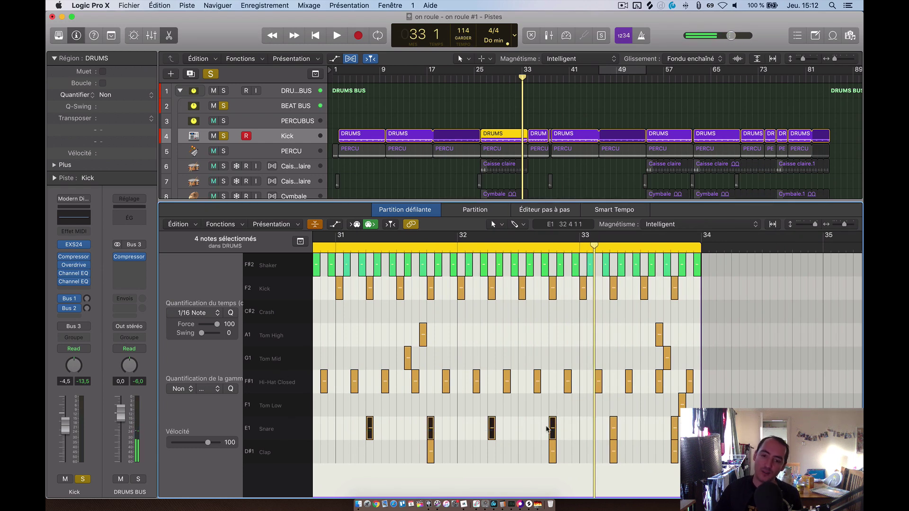
click(524, 433)
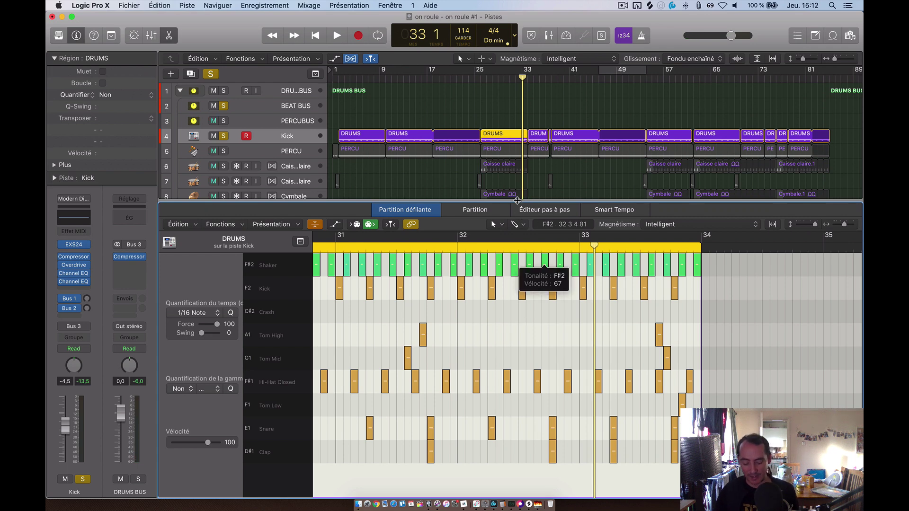
Step: Close the piano roll and split the DRUMS region at bar 25 on the Kick track by note pitch
key(e)
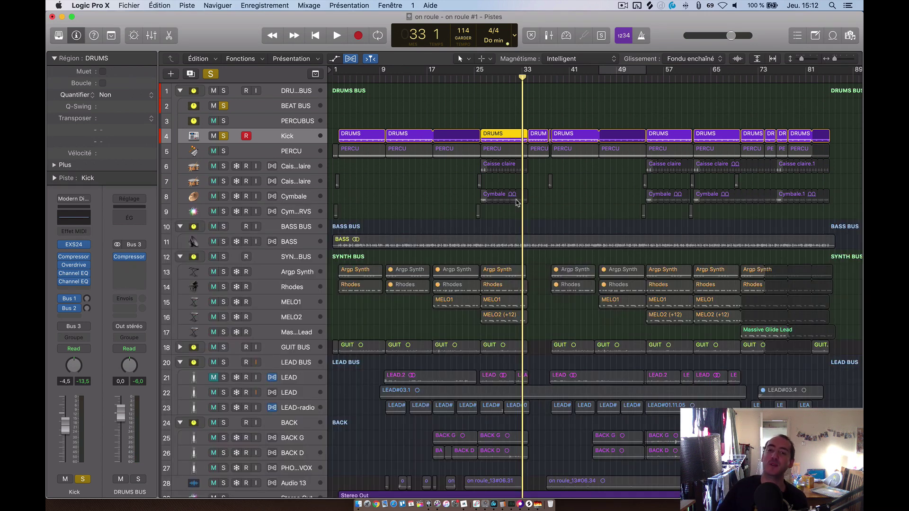
right_click(510, 136)
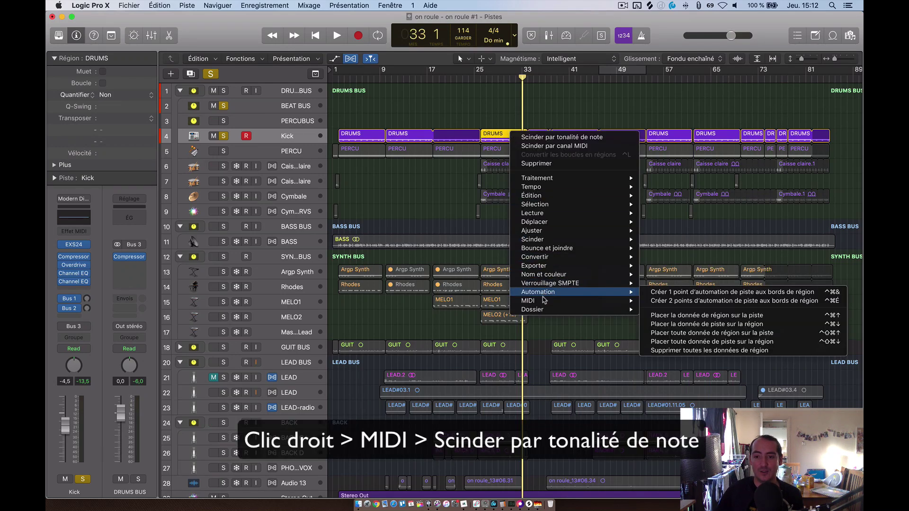
mouse_move(544, 301)
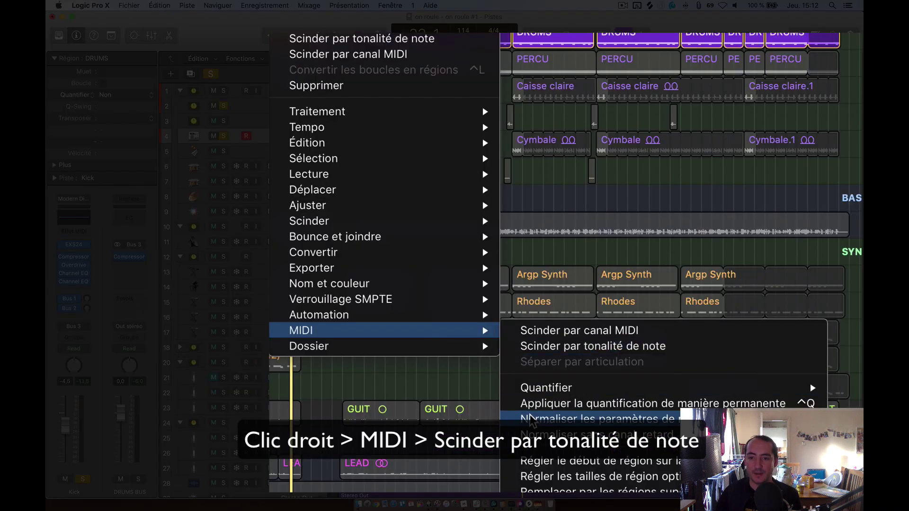
mouse_move(568, 488)
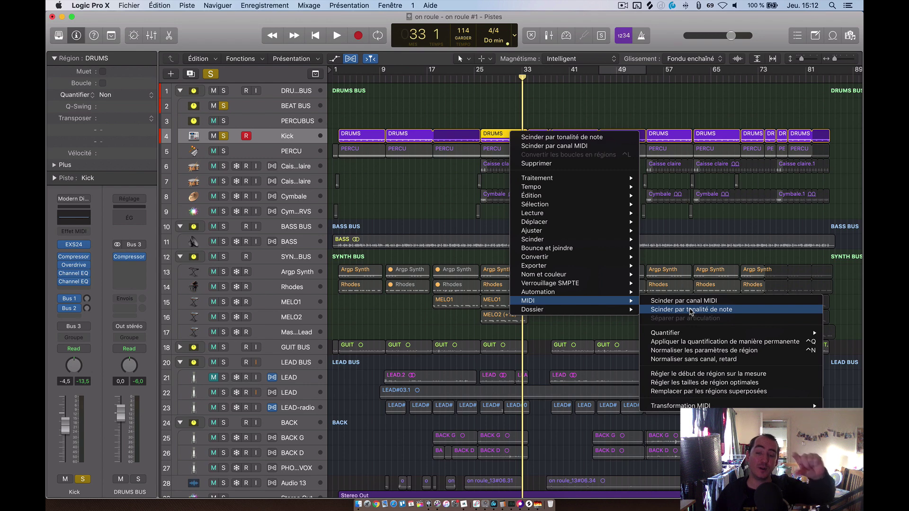
click(692, 310)
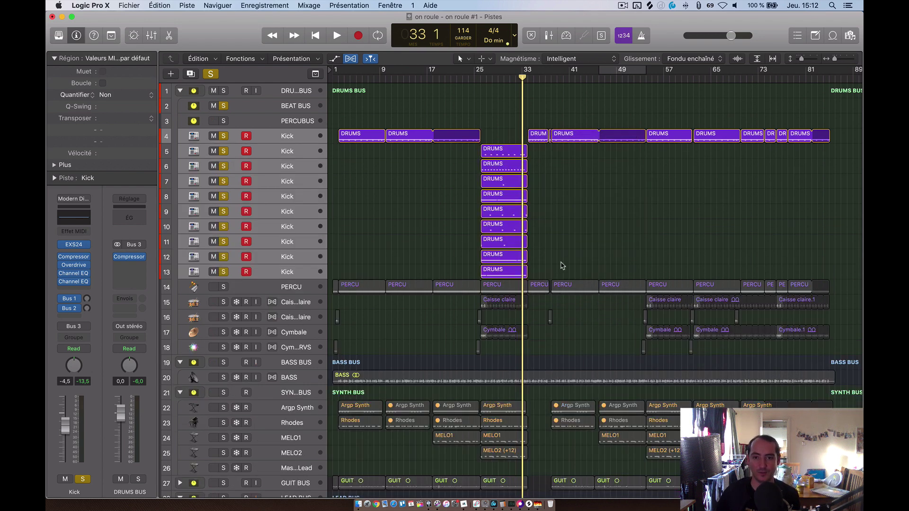
Step: Set the cycle range to the split DRUMS region on track 5, start playback, and clear the region selection
click(500, 149)
key(super+u)
key(space)
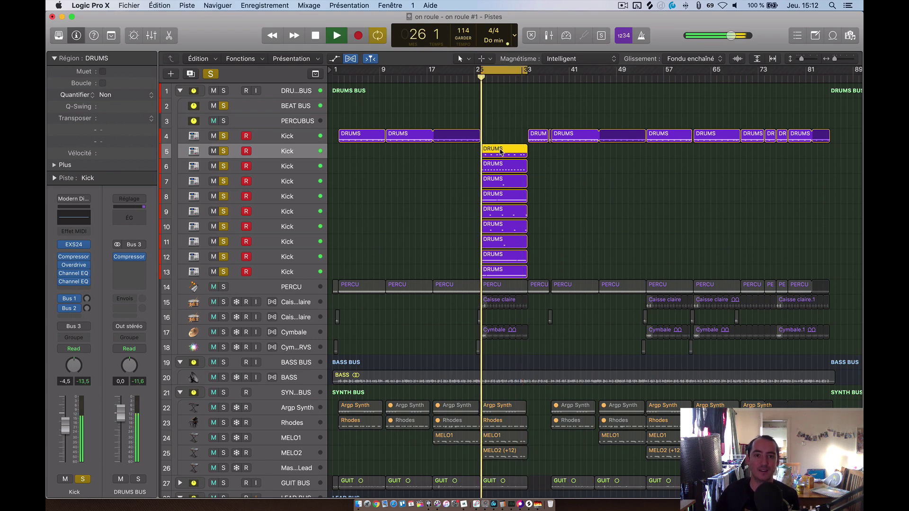
click(447, 160)
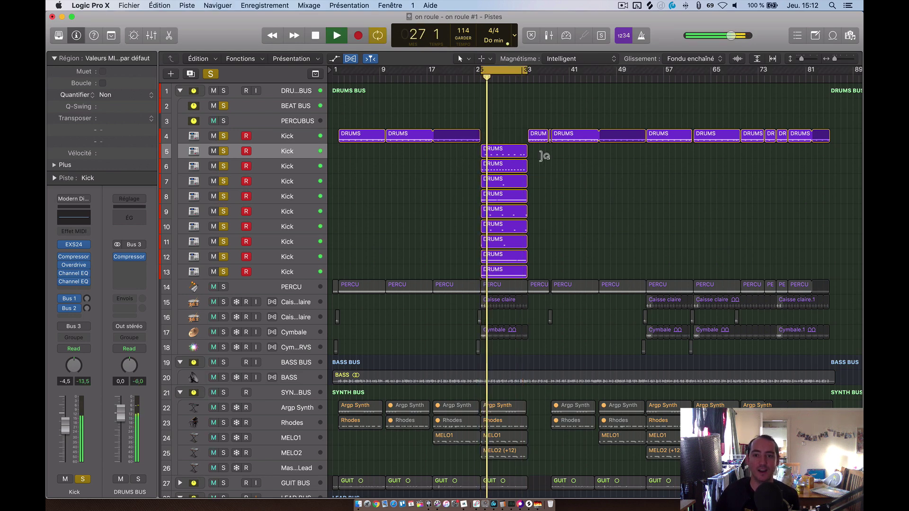
Step: Open the split DRUMS region on track 5 in the piano roll and play its Clap notes
click(505, 151)
key(space)
double_click(506, 151)
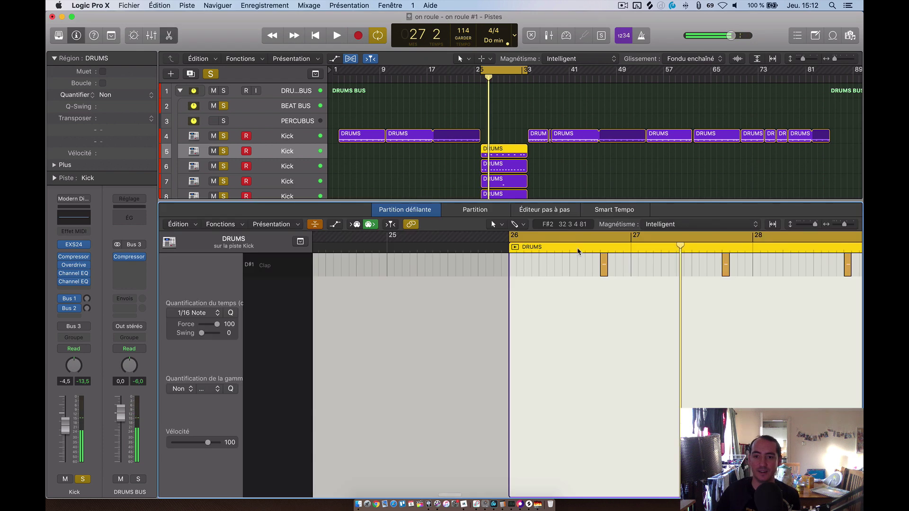
key(space)
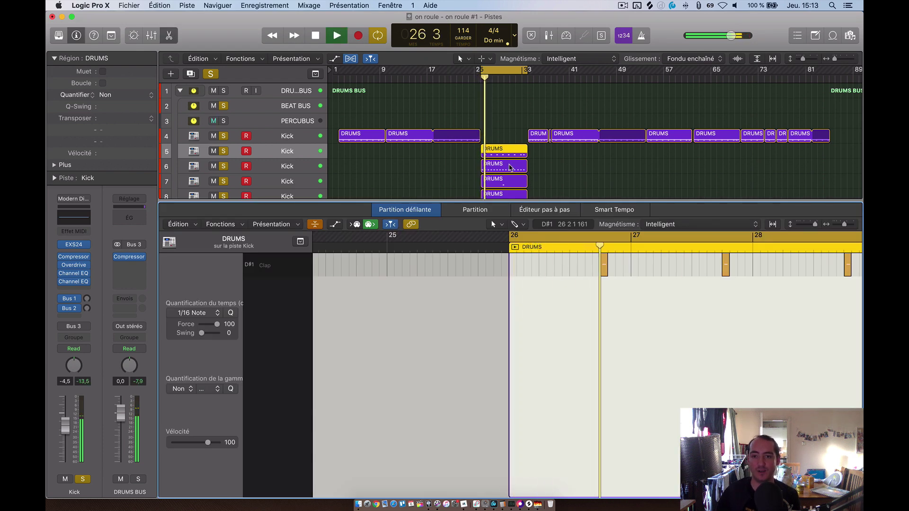
Step: Try to move the split DRUMS region from track 6 to track 7, undo the move, and stop playback
click(516, 166)
drag(511, 165, 517, 179)
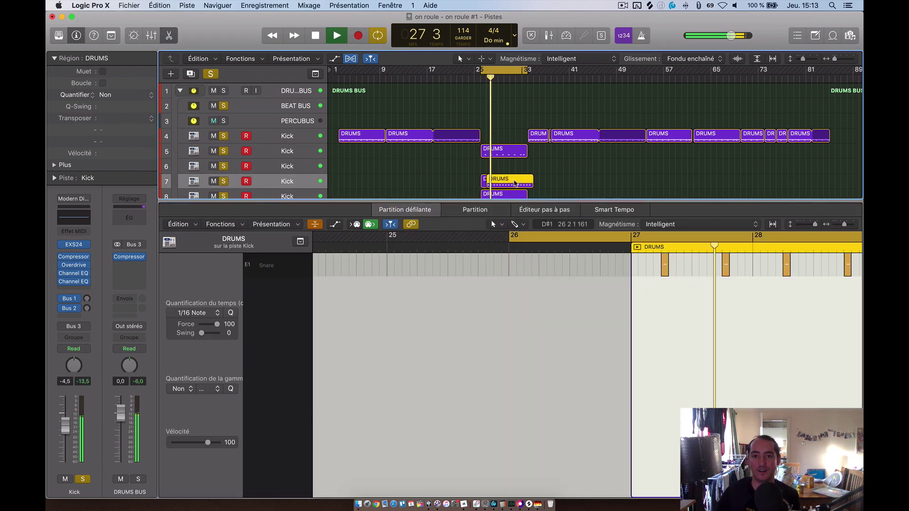
key(super+z)
key(space)
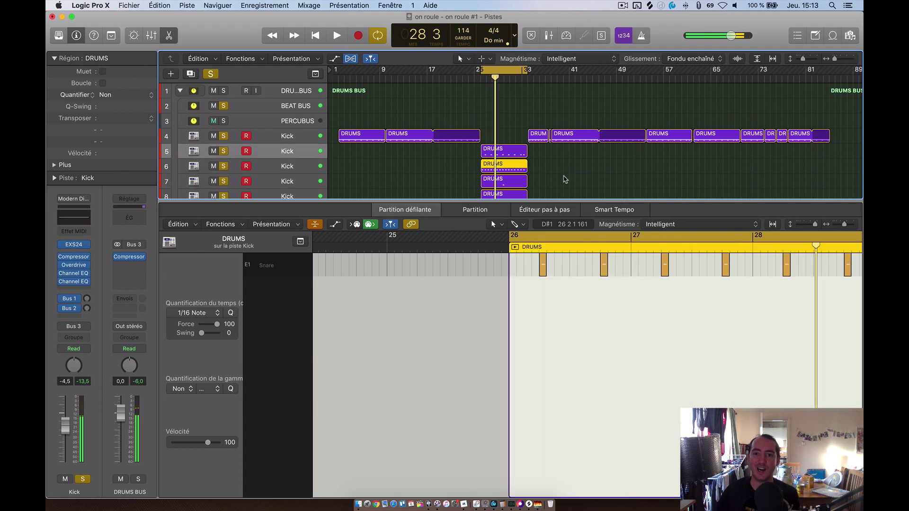
Step: Step through the split DRUMS regions from track 7 down to track 12, viewing each one's notes in the piano roll
click(510, 183)
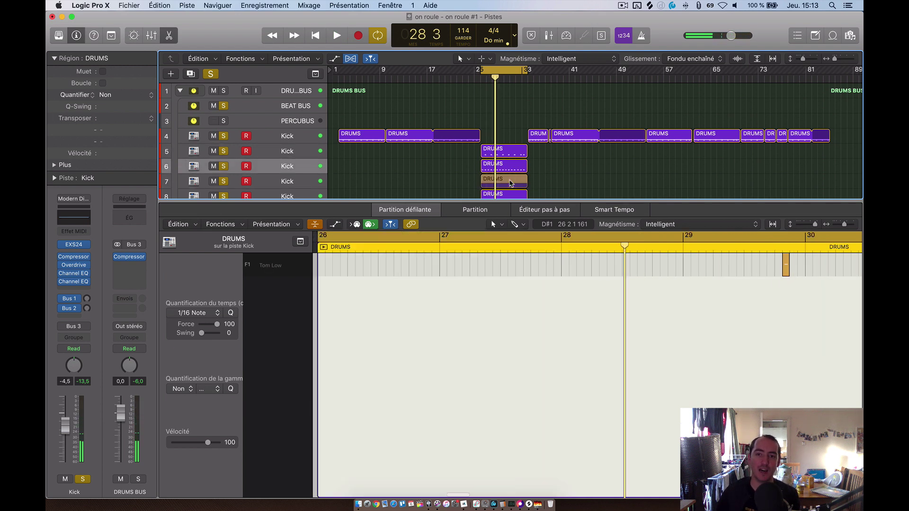
key(Down)
key(Down)
key(Down)
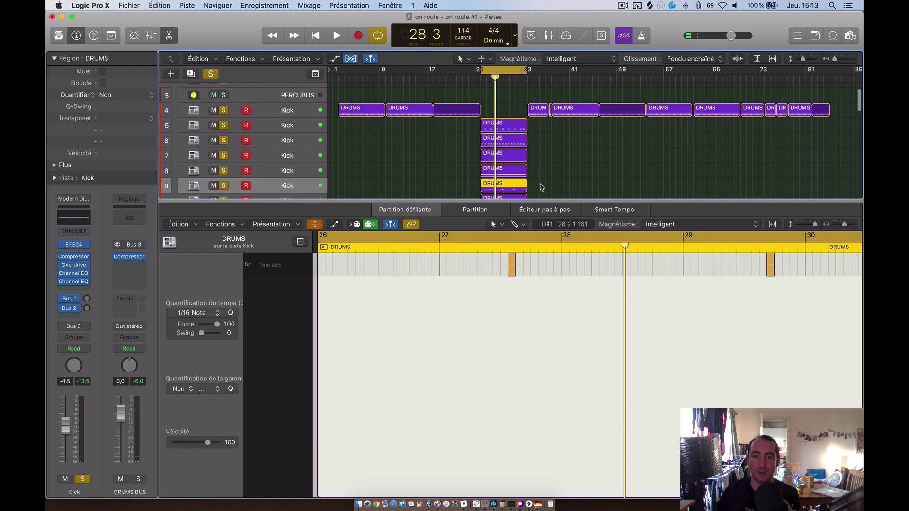
key(Down)
key(Down)
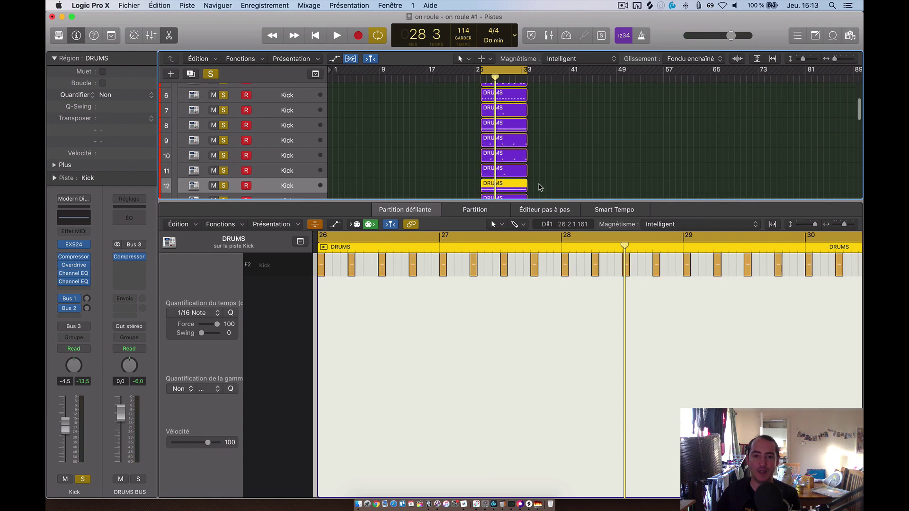
Step: Turn off collapse mode and step back up through the split DRUMS regions to track 5
key(Up)
key(Up)
key(Up)
key(Up)
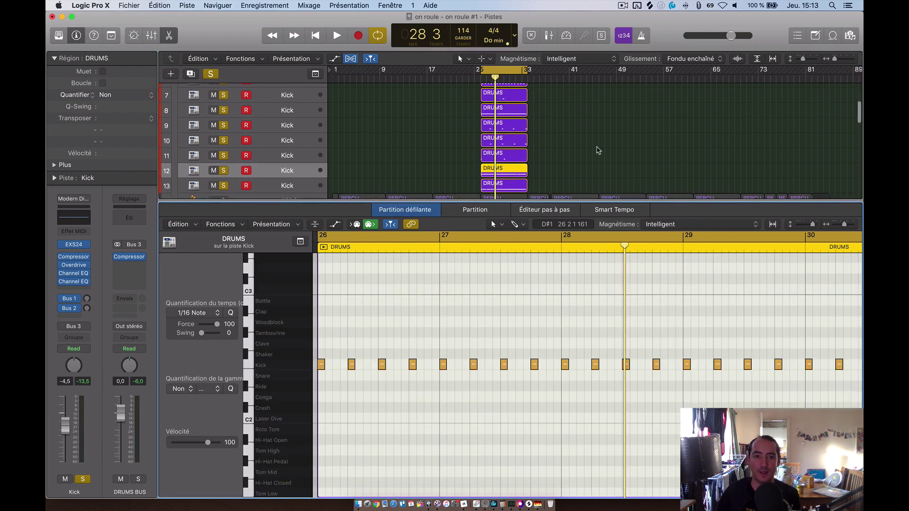
key(Up)
key(Up)
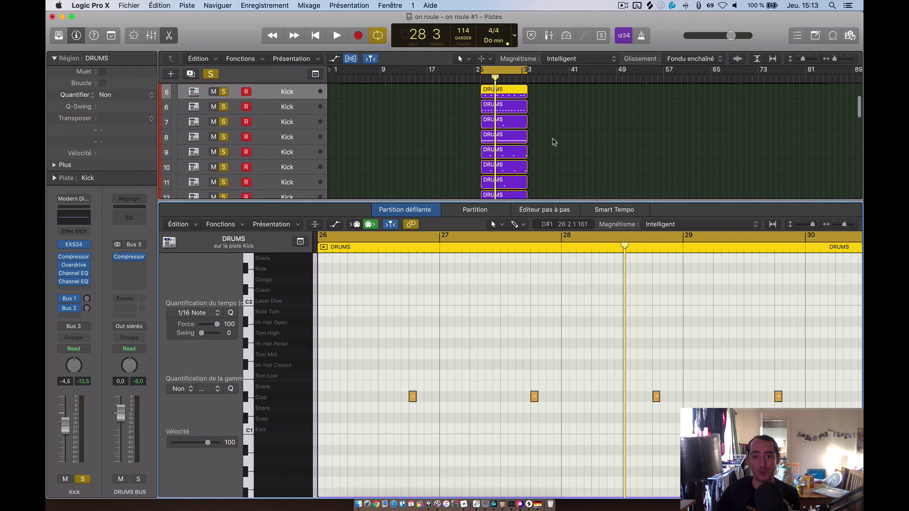
Step: Mute the split DRUMS regions on tracks 7 to 10, play the cycle, and unmute them
drag(544, 121, 483, 166)
key(ctrl+m)
key(space)
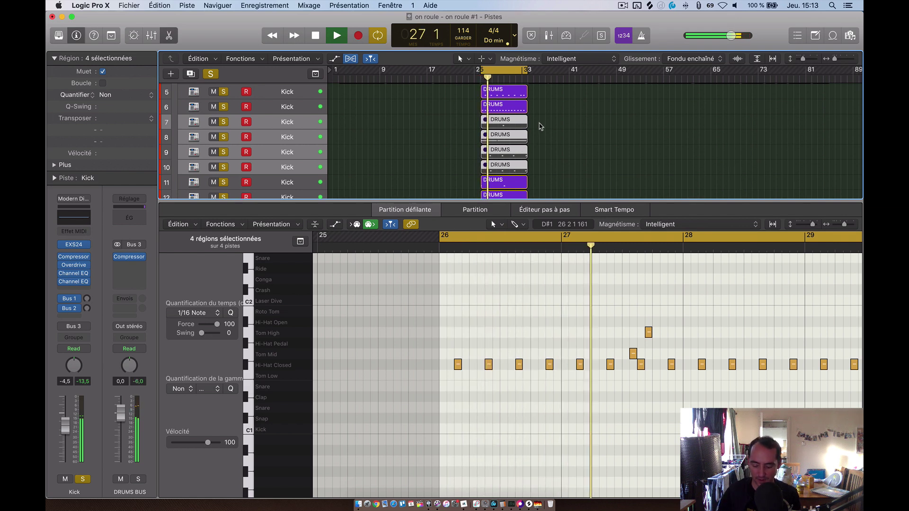
key(ctrl+m)
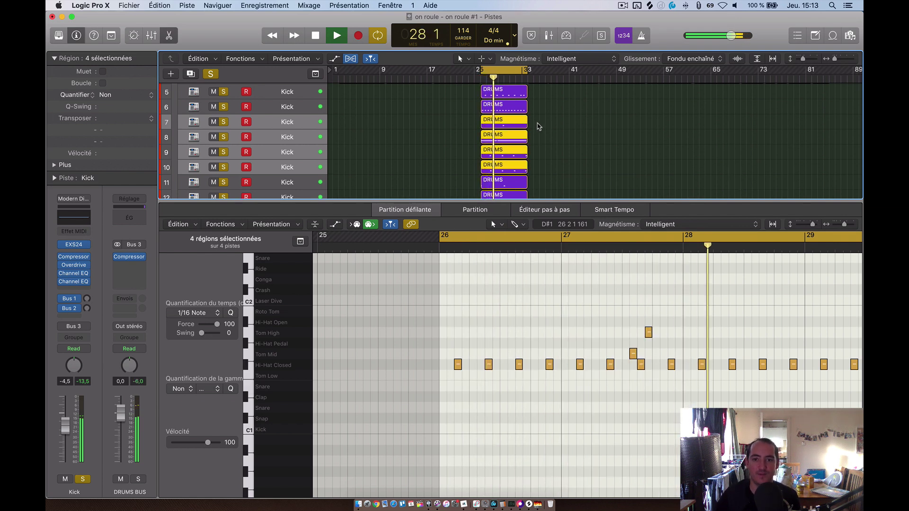
Step: Mute and unmute the split DRUMS regions on tracks 5 and 6 during playback, and stop playback
drag(542, 112, 471, 98)
key(ctrl+m)
scroll(471, 113, up, 2)
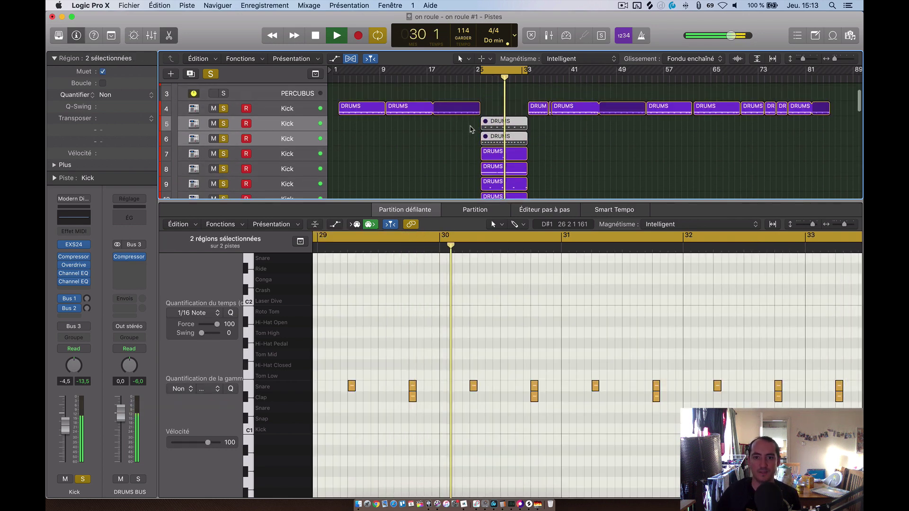
key(ctrl+m)
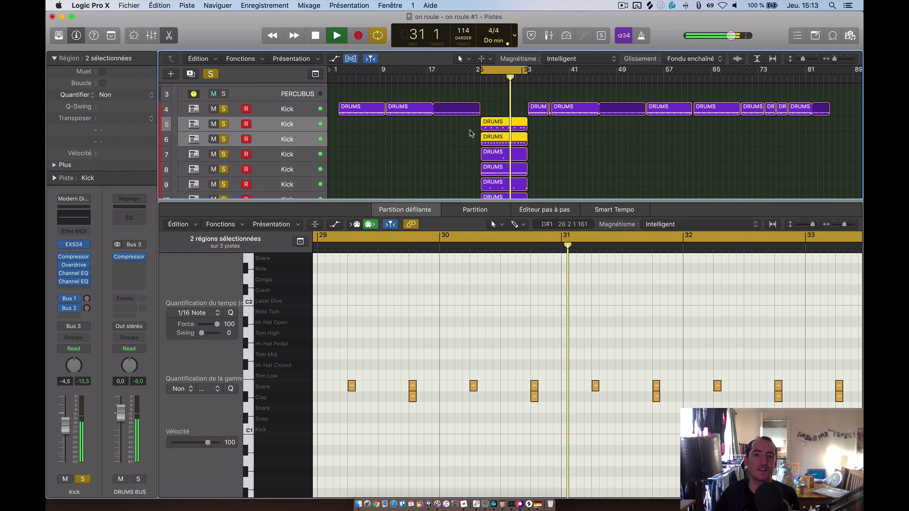
key(space)
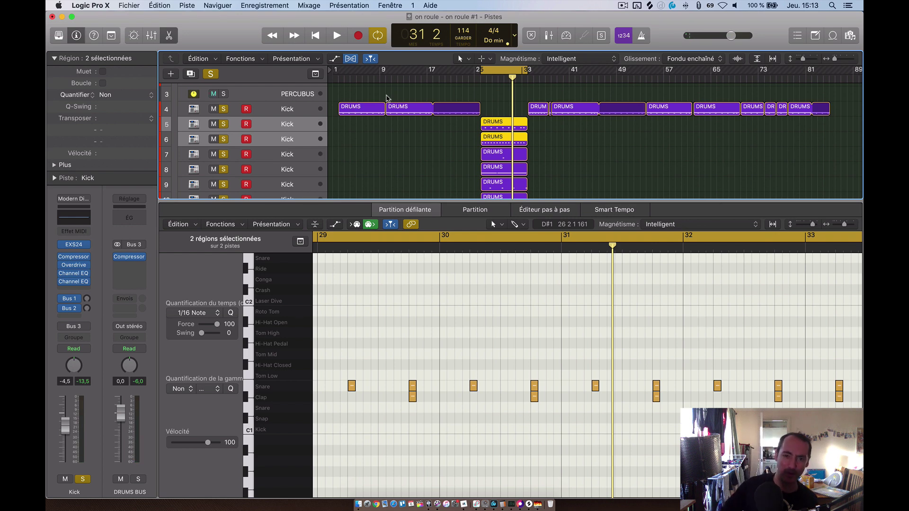
Step: Close the piano roll and clear the region selection, with the full set of split Kick tracks in view
key(e)
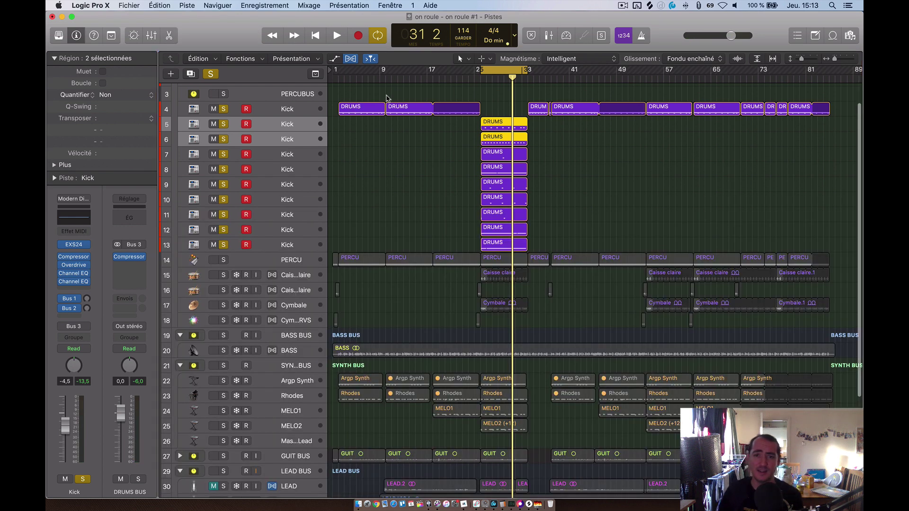
click(405, 143)
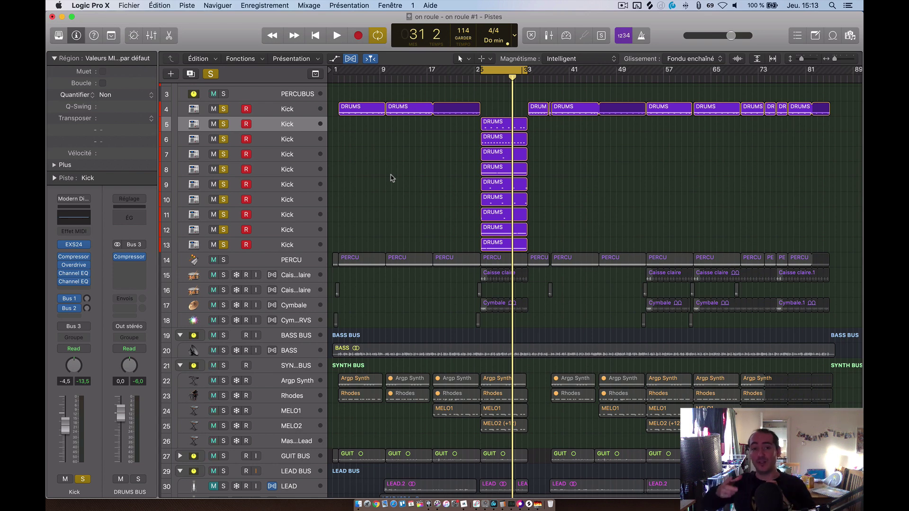
scroll(578, 102, up, 2)
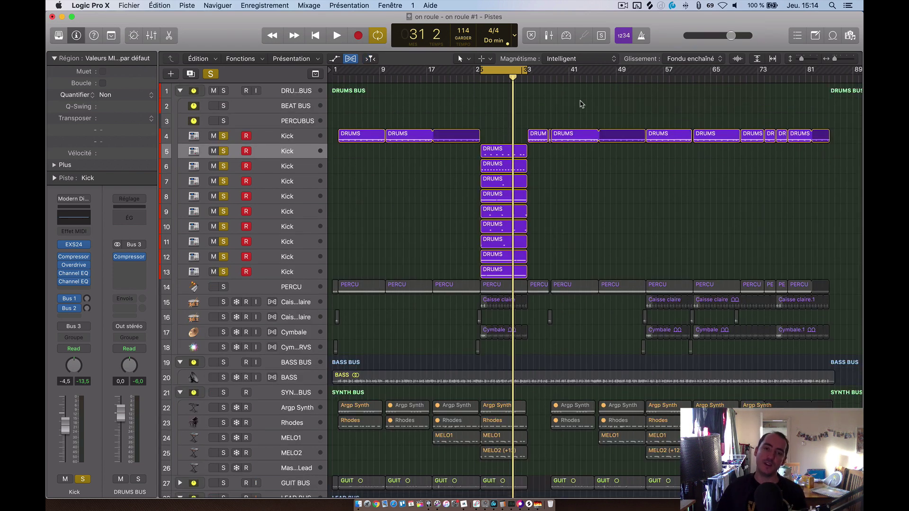
Step: Confirm Kick as the name of track 5 and rename track 6 as Snare
double_click(295, 150)
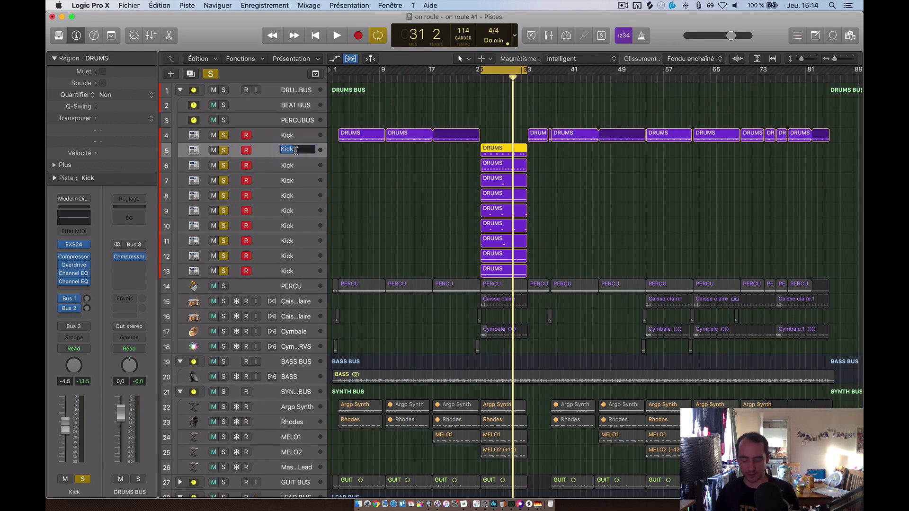
key(Return)
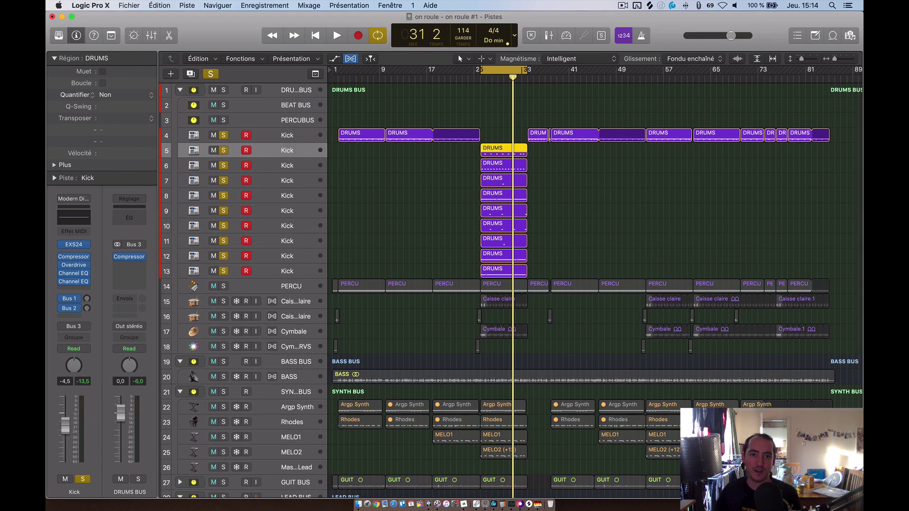
double_click(296, 167)
text(Snare)
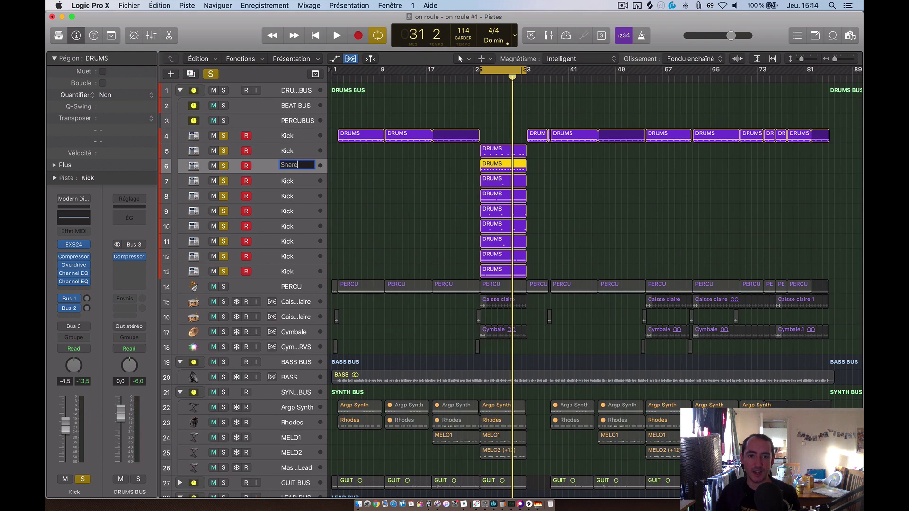
key(Return)
Step: Rename track 7 as Hihat and track 8 as mekouillsanki
double_click(287, 181)
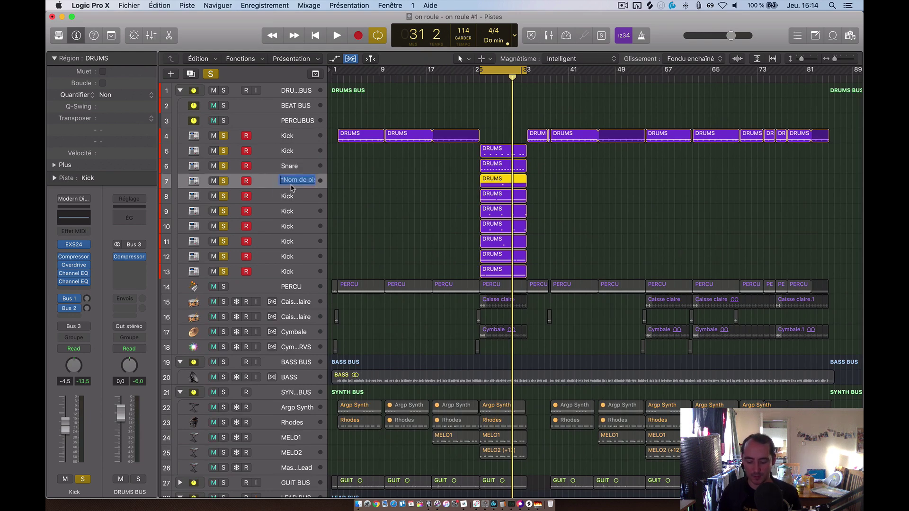
text(Hihat)
key(Return)
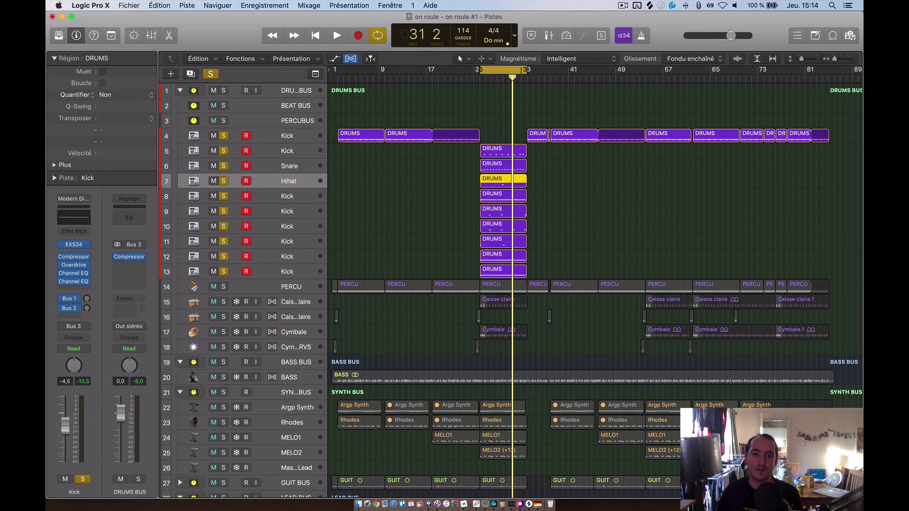
double_click(292, 196)
text(mekouianki)
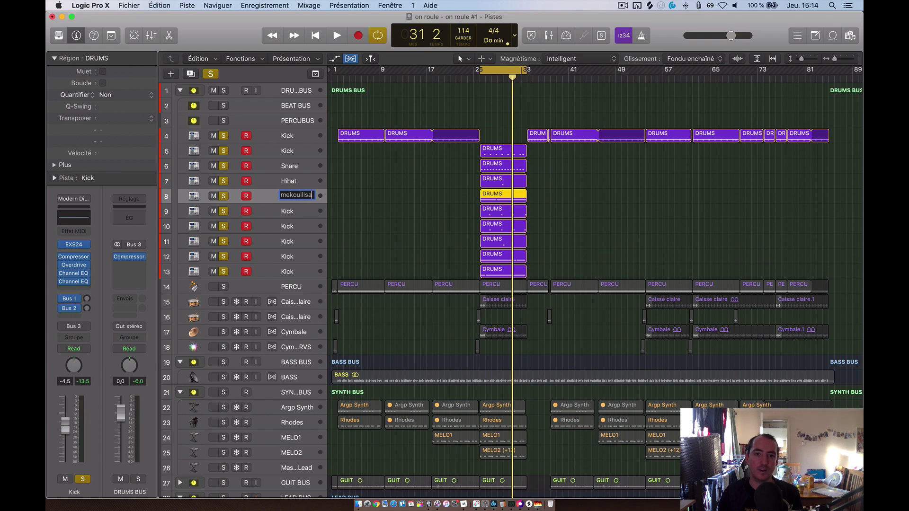
key(Return)
scroll(592, 284, right, 3)
scroll(335, 203, left, 2)
scroll(339, 203, left, 1)
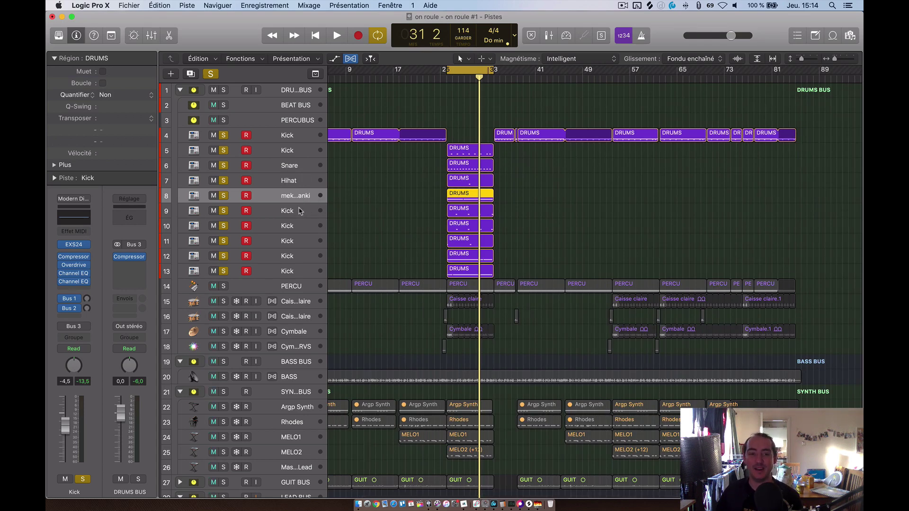
scroll(302, 161, down, 5)
scroll(302, 159, up, 2)
scroll(303, 159, down, 4)
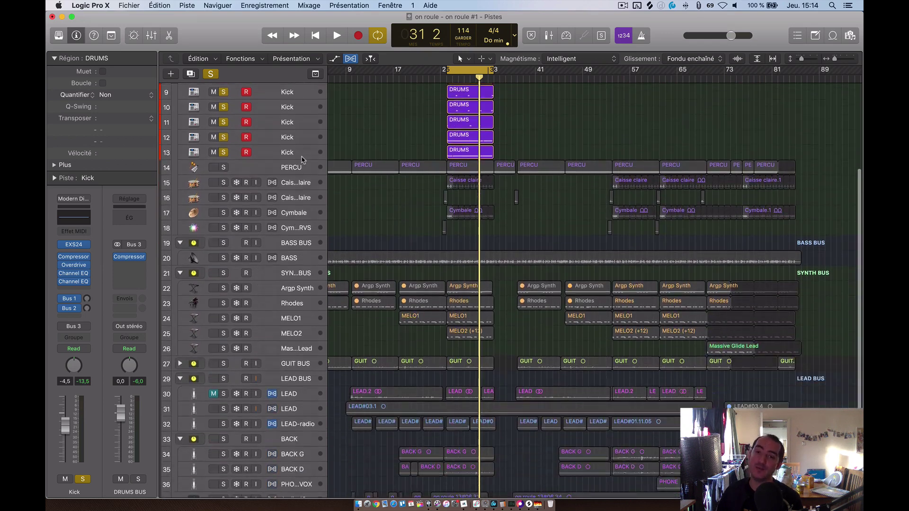
scroll(302, 160, up, 6)
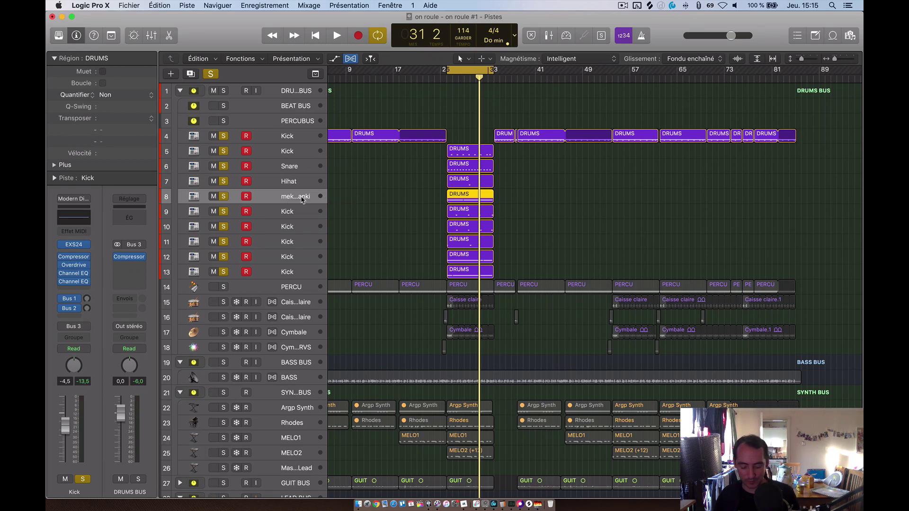
Step: Repeat the DRUMS region on track 8 and undo the repeat, and rename track 8 as Mékouillanski
key(super+r)
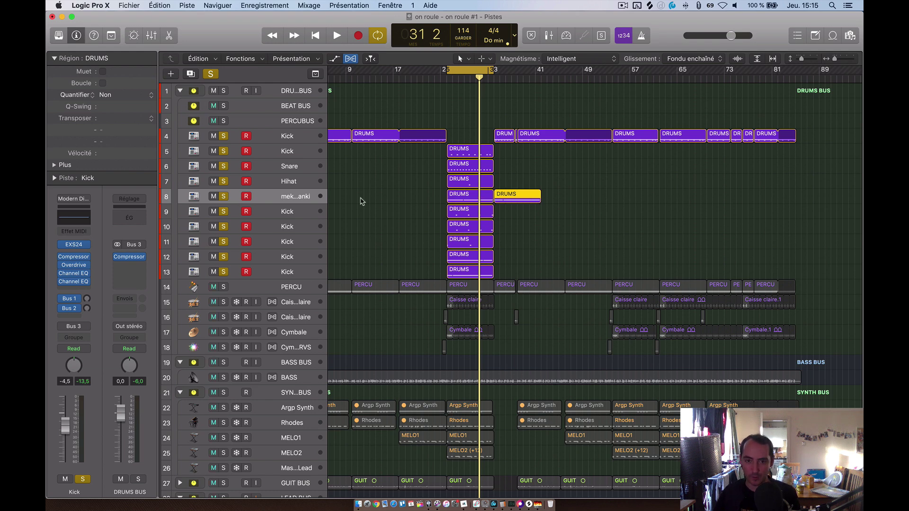
key(super+z)
double_click(284, 195)
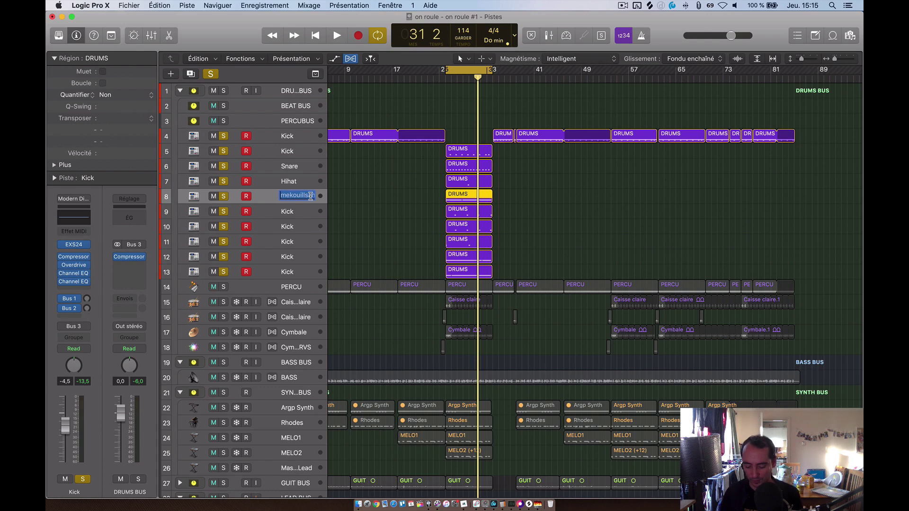
text(Mék)
text(ouillanski)
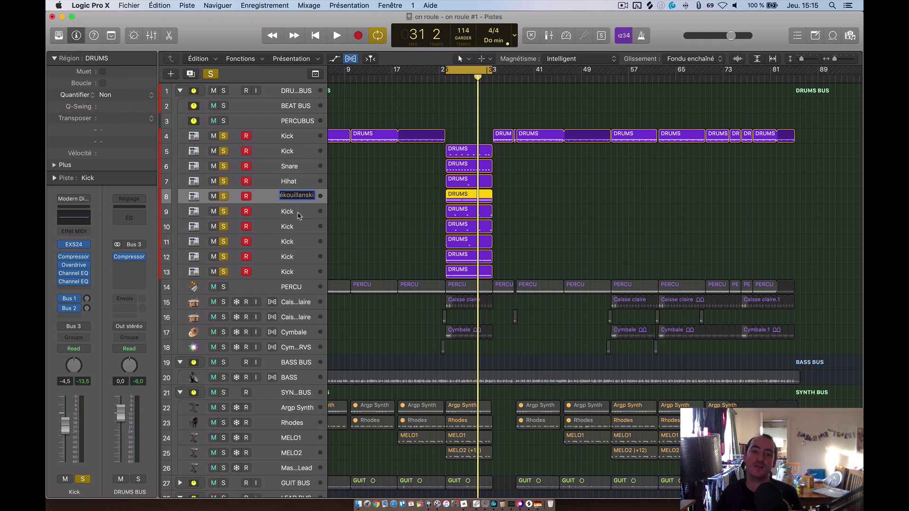
key(Tab)
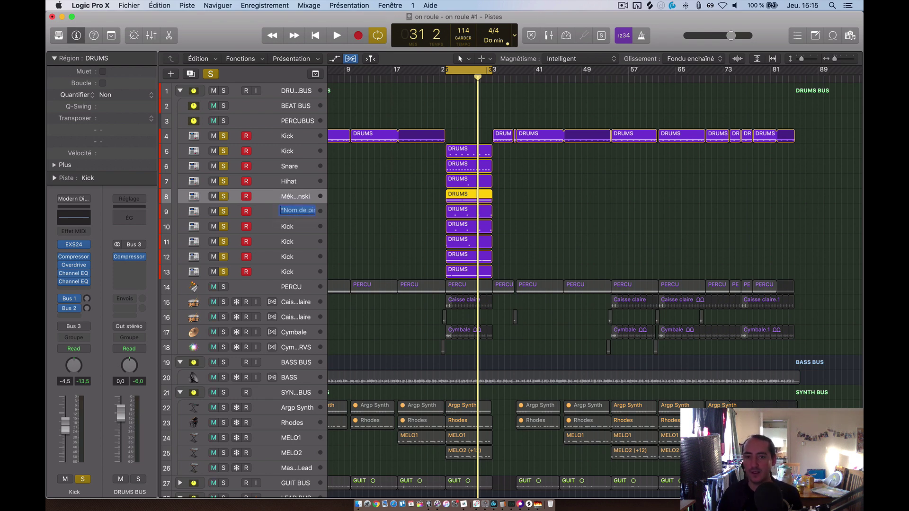
Step: Name tracks 9, 10 and 11 suite and track 12 quite, and undo the track renaming and drum region split
text(suite)
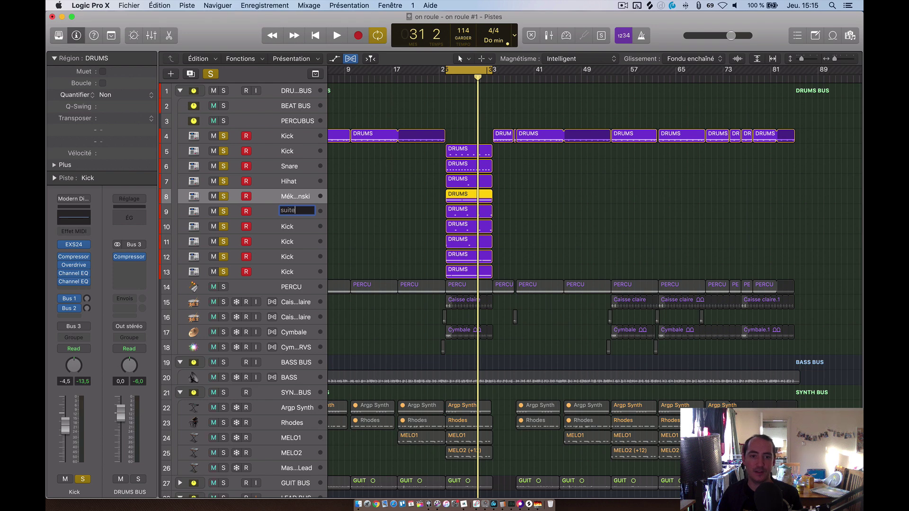
key(Tab)
text(suite)
key(Tab)
text(suite)
key(Tab)
text(qu)
key(Return)
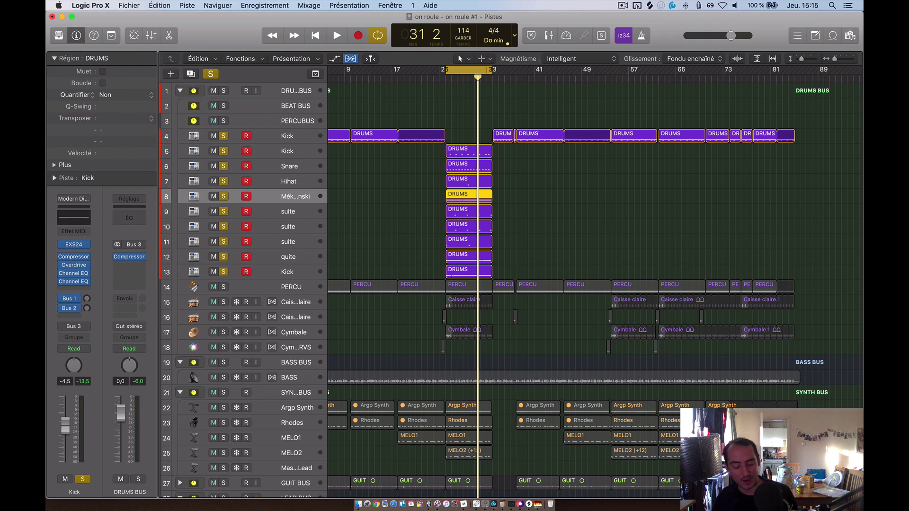
key(super+z)
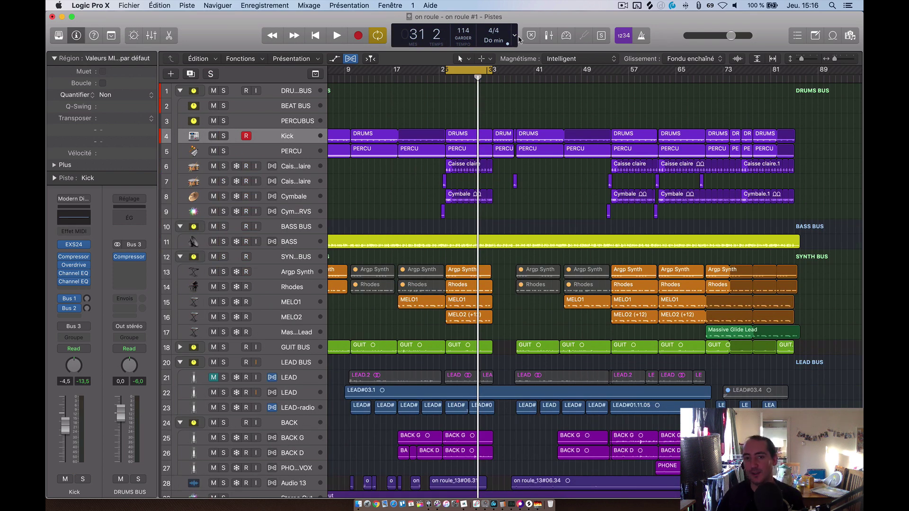
Step: Customize the control bar's LCD by setting its layout to Personnaliser and enabling the Varispeed display
right_click(519, 35)
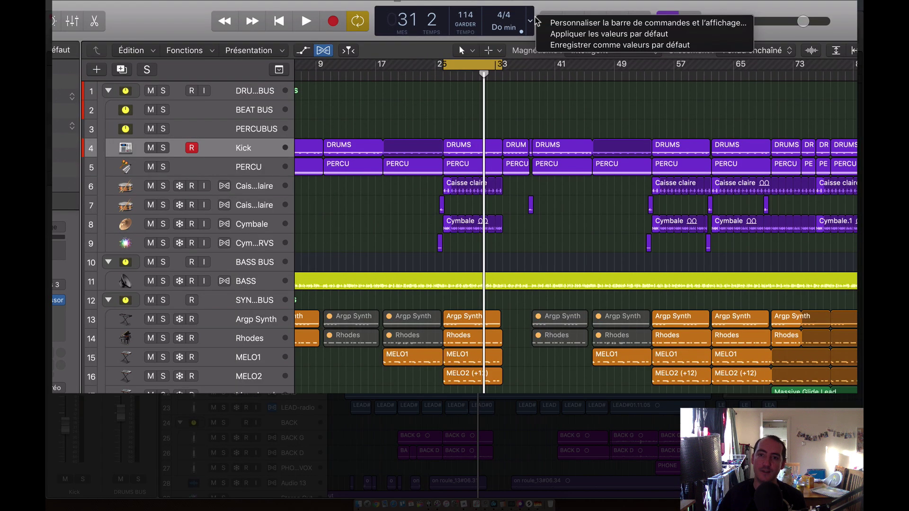
click(549, 23)
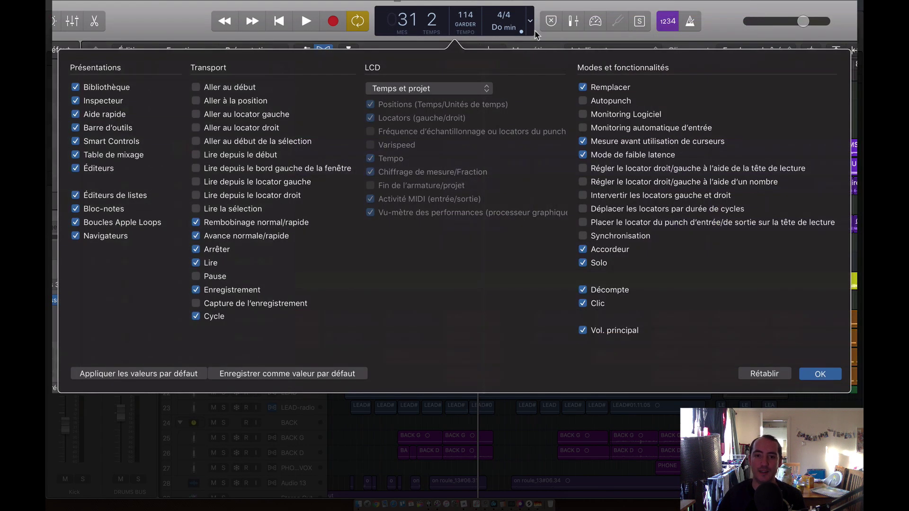
click(454, 88)
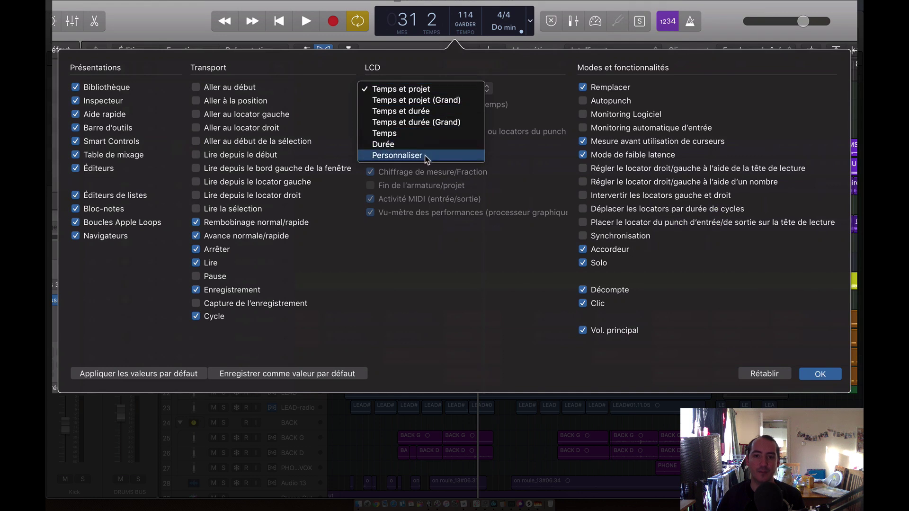
key(Escape)
click(371, 145)
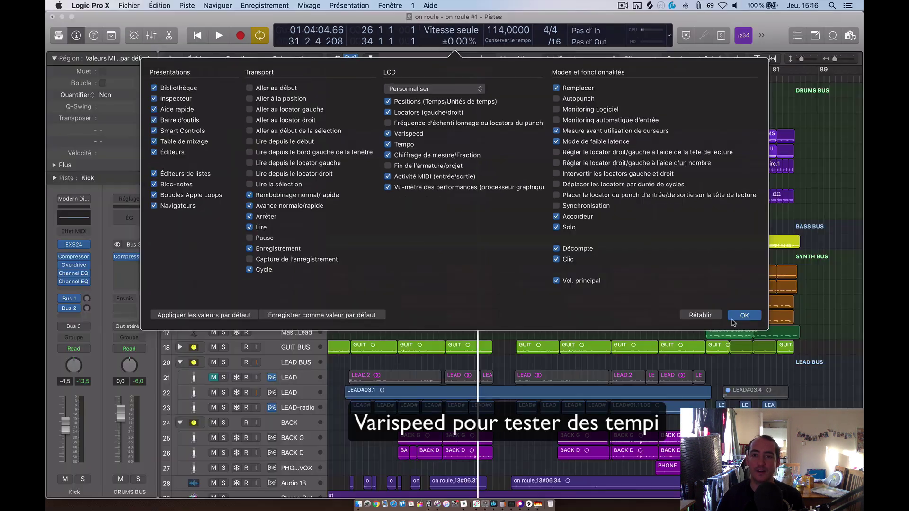
click(819, 374)
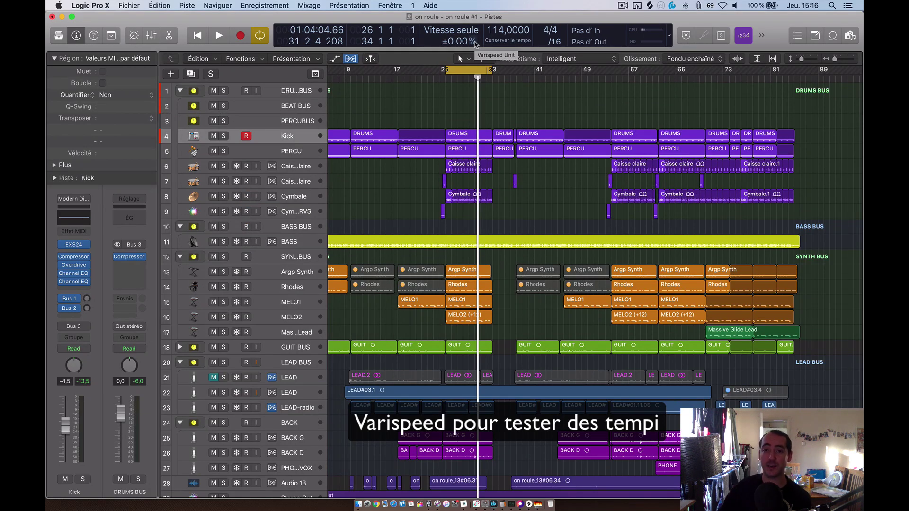
Step: Play the cycled section at the original speed, and start it again to audition Varispeed
scroll(502, 96, down, 2)
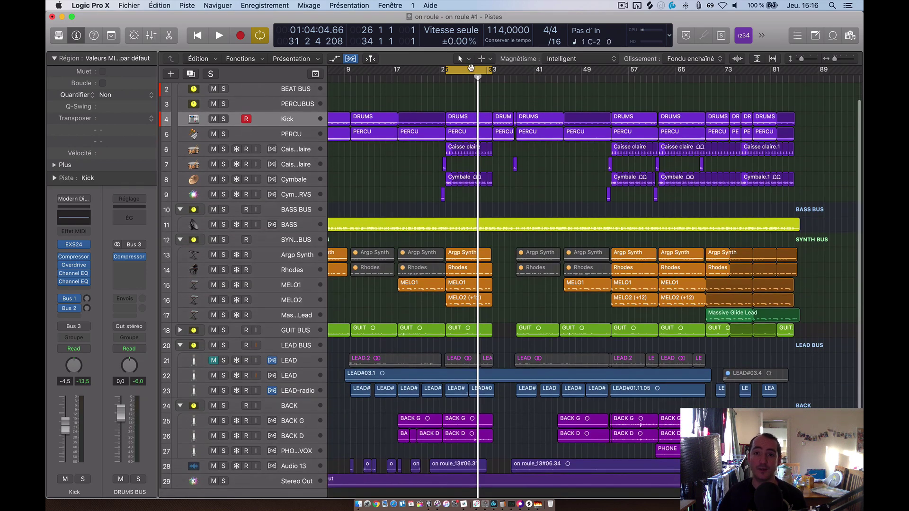
key(space)
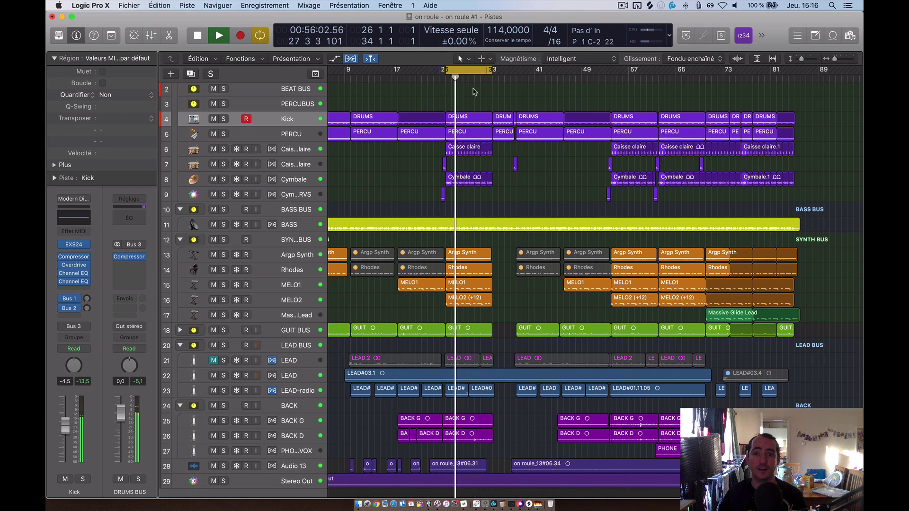
key(space)
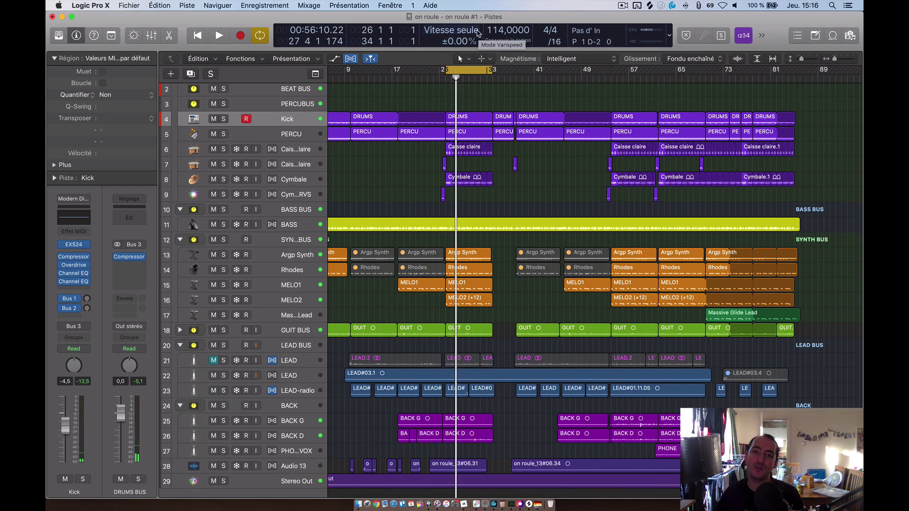
drag(475, 34, 476, 27)
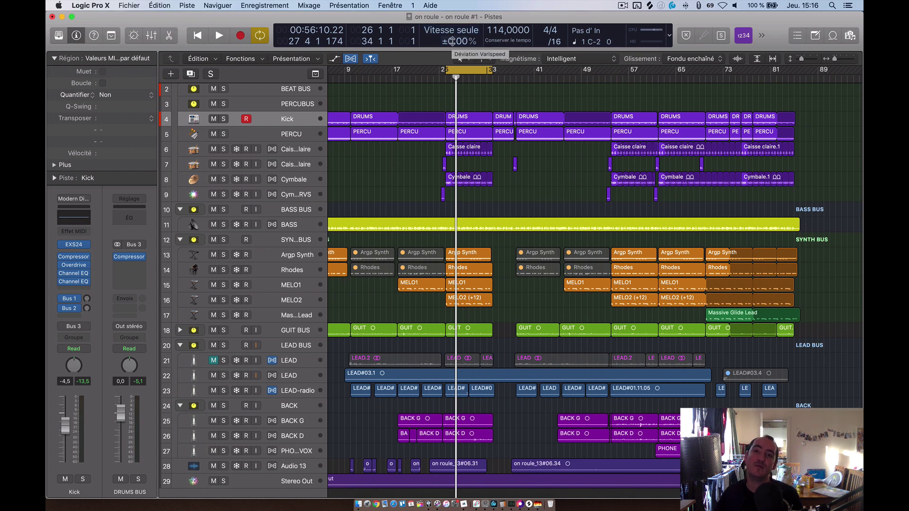
key(space)
key(space)
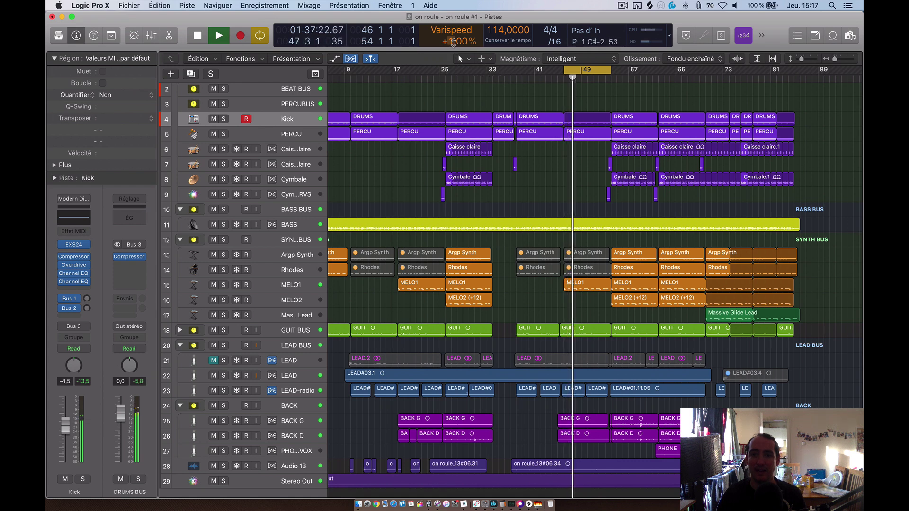
Step: Raise the Varispeed deviation to +6.00 % and +12.00 % while auditioning the cycle, and stop playback
drag(451, 43, 451, 37)
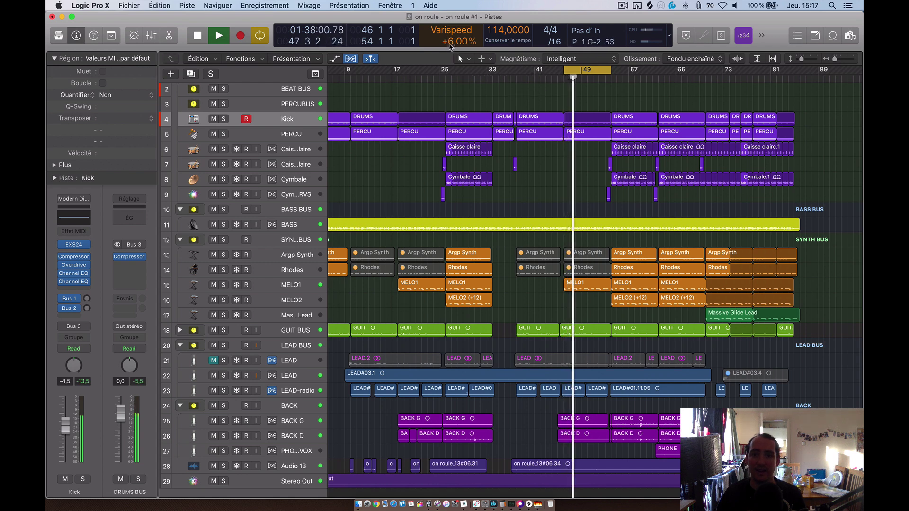
drag(451, 42, 451, 36)
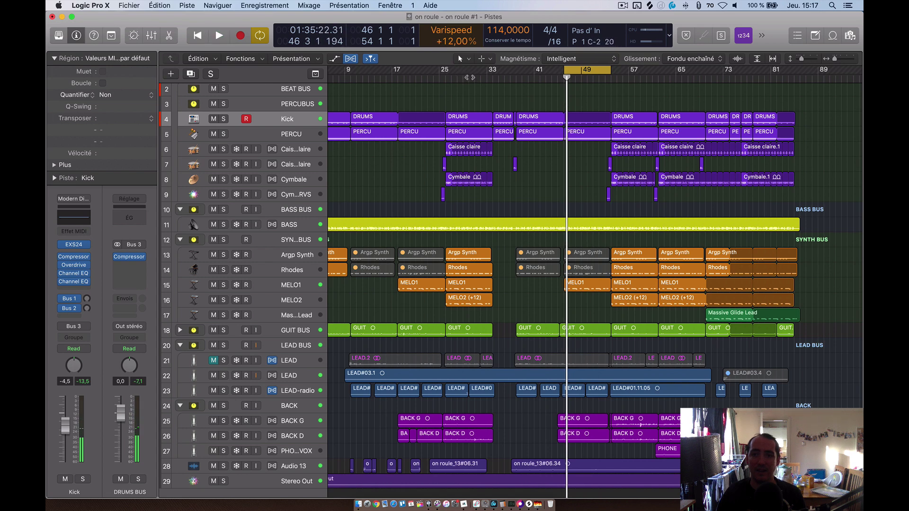
key(space)
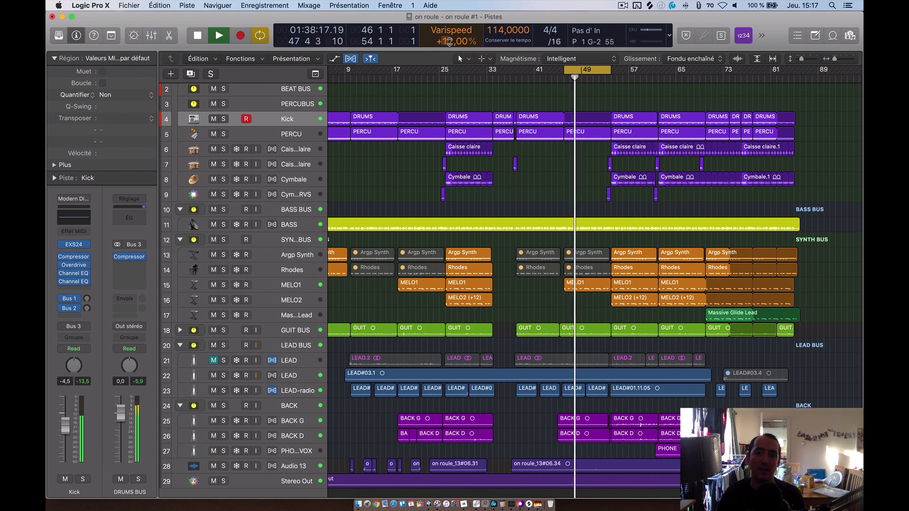
key(space)
Step: Lower the Varispeed deviation to -2.00 % and play the cycle to audition the slower speed
drag(447, 42, 447, 66)
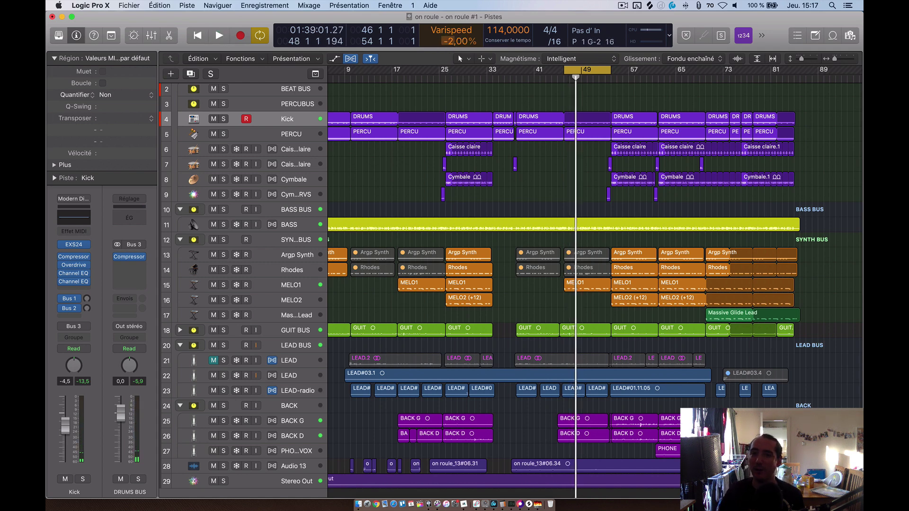
key(space)
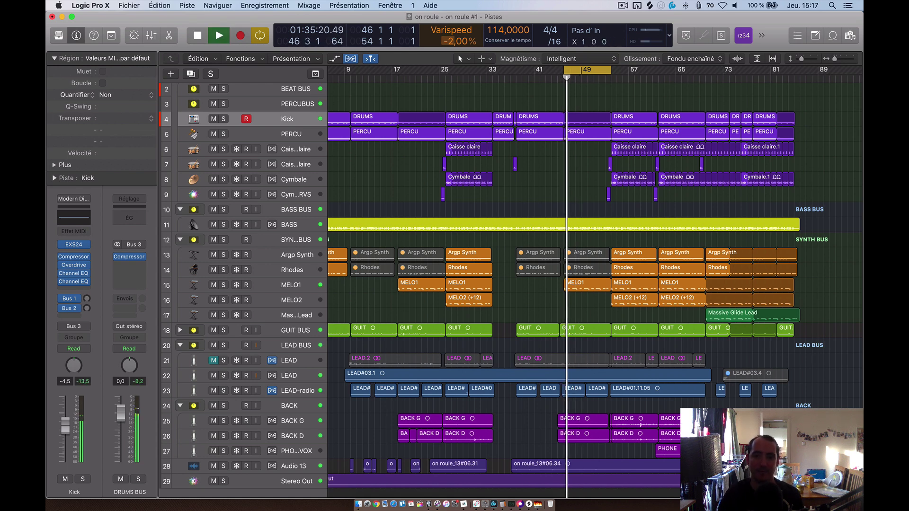
key(space)
Step: Set the Varispeed mode to Vitesse seule, play the cycle and stop playback
click(452, 30)
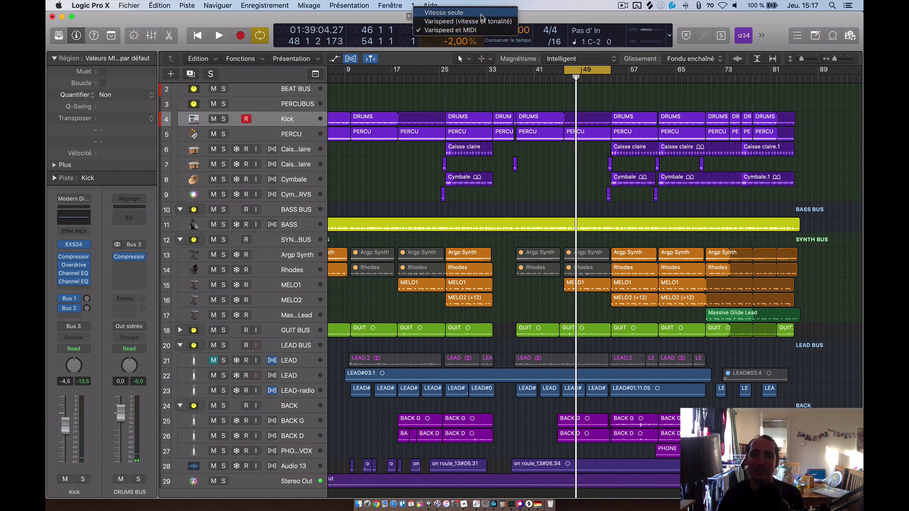
click(481, 13)
key(space)
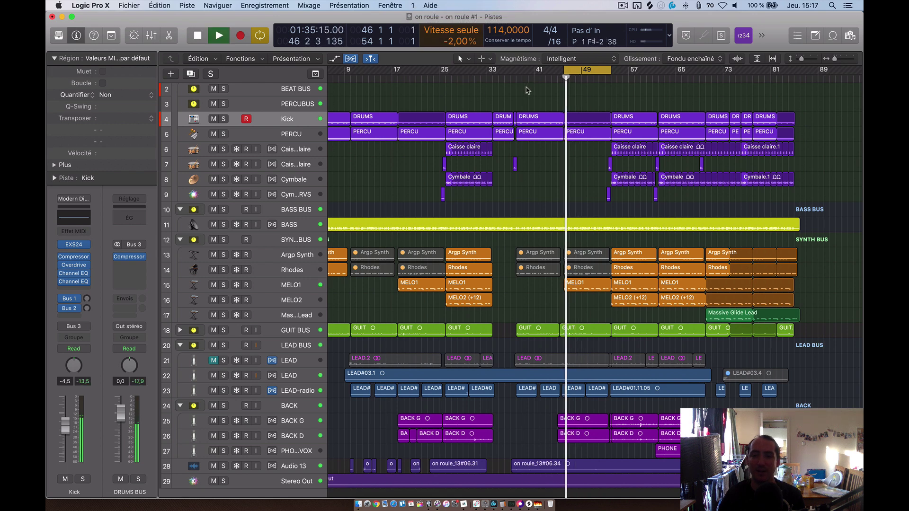
key(space)
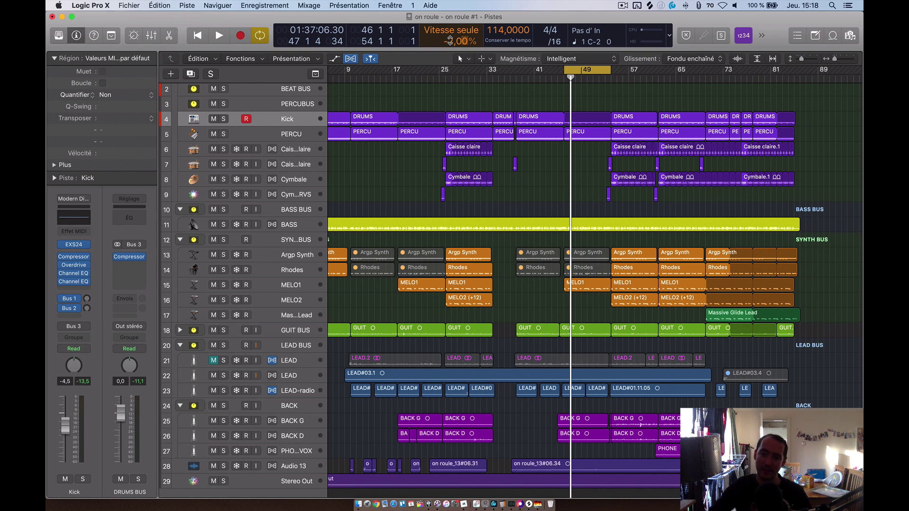
Step: Set the speed-only Varispeed deviation to +2.00 %, play the cycle and stop playback
drag(448, 41, 467, 38)
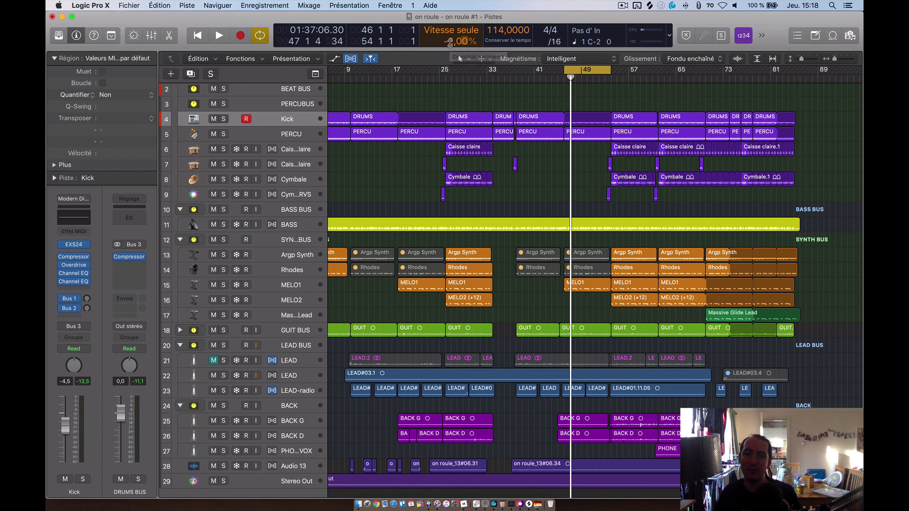
drag(449, 40, 451, 32)
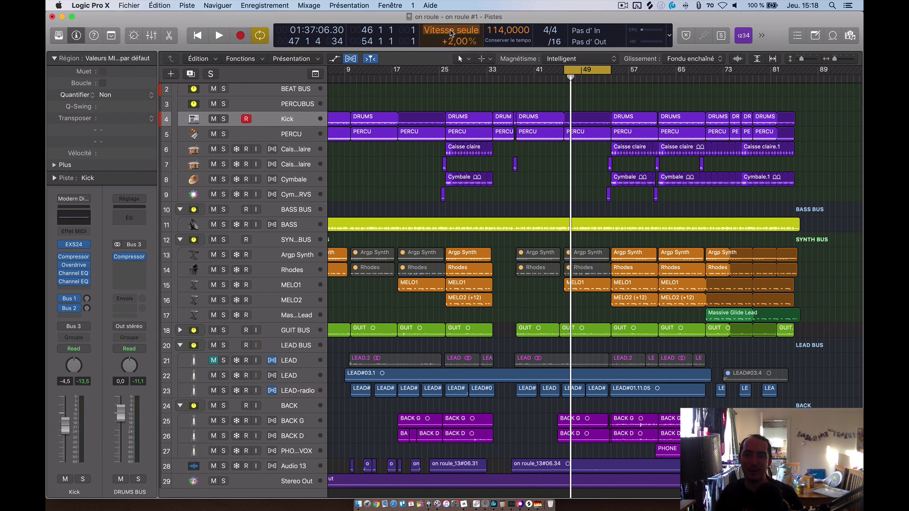
key(space)
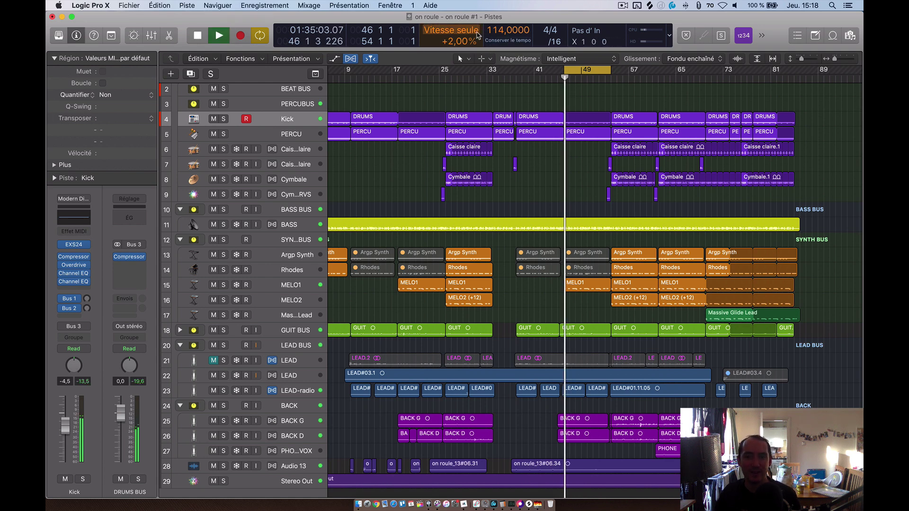
key(space)
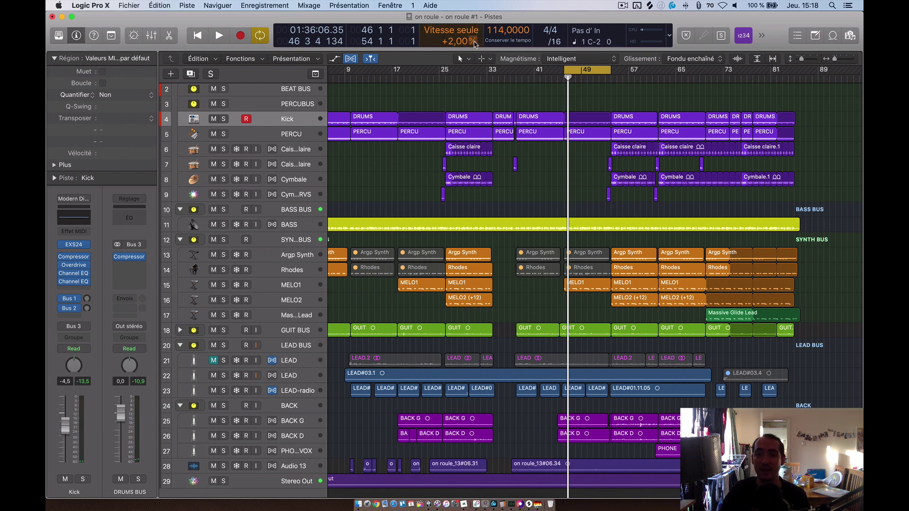
Step: Set the Varispeed mode to Varispeed and toggle its value display to bpm and back to percent
click(474, 42)
click(480, 49)
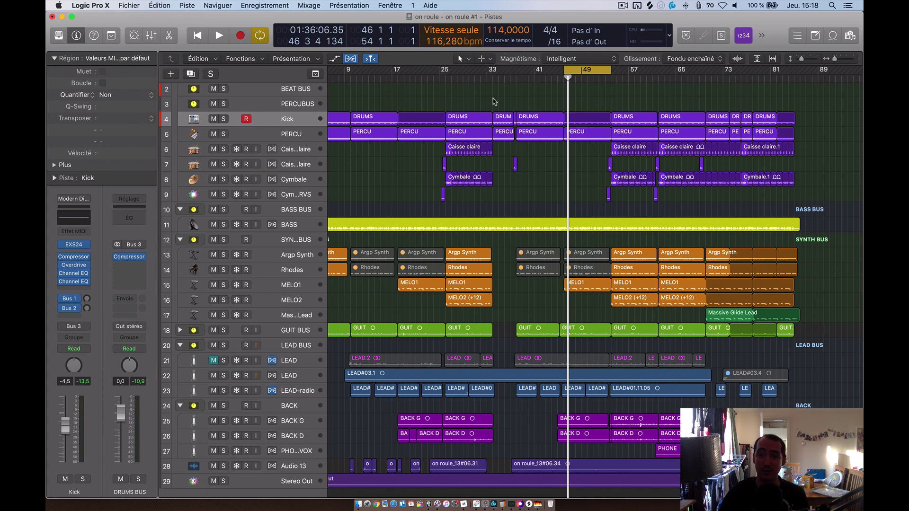
click(479, 33)
click(474, 45)
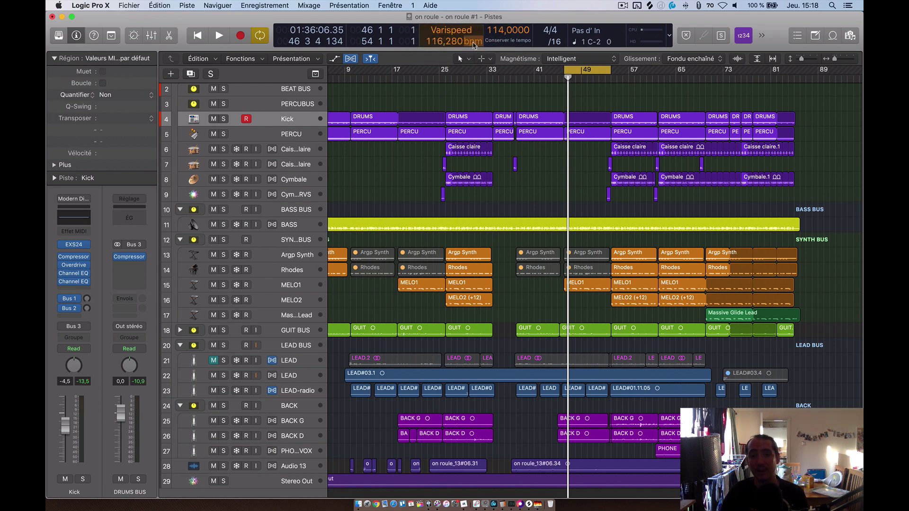
click(475, 45)
click(478, 30)
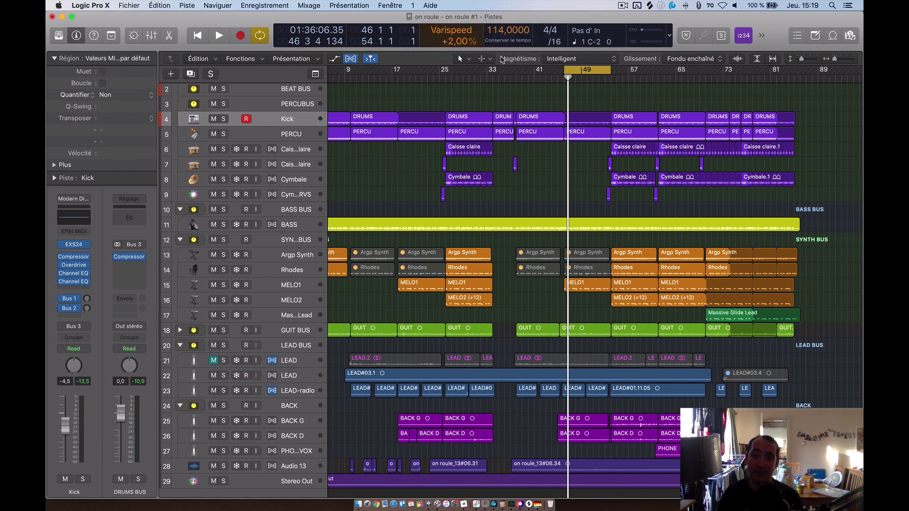
Step: Audition the cycle with an increased Varispeed deviation and with an extreme slowdown of -33.00 %
key(space)
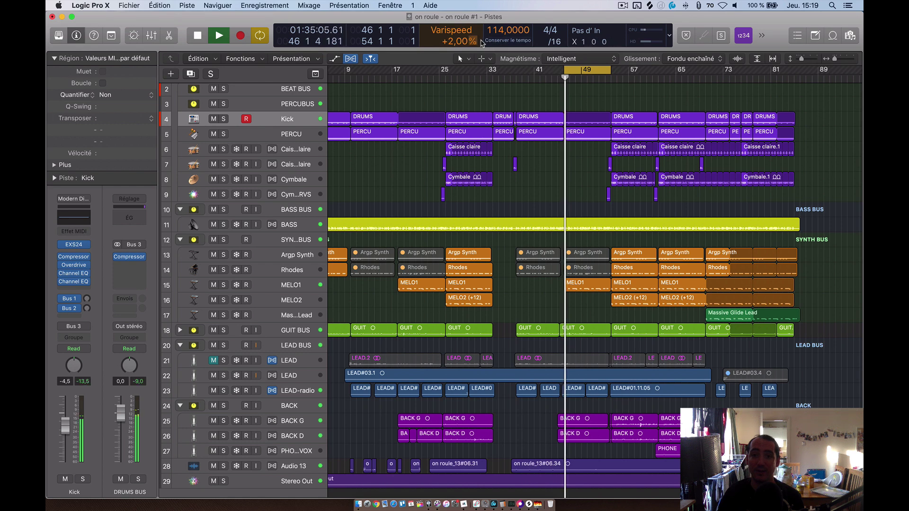
drag(450, 43, 450, 41)
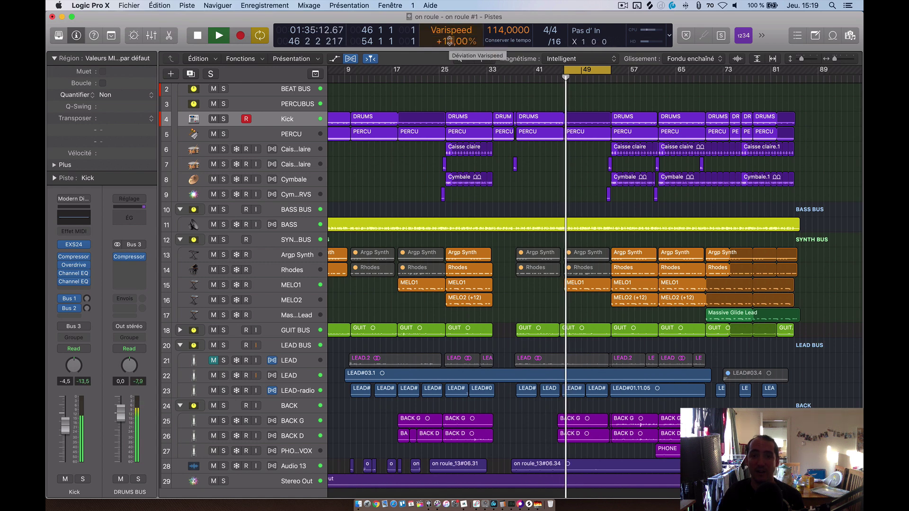
key(space)
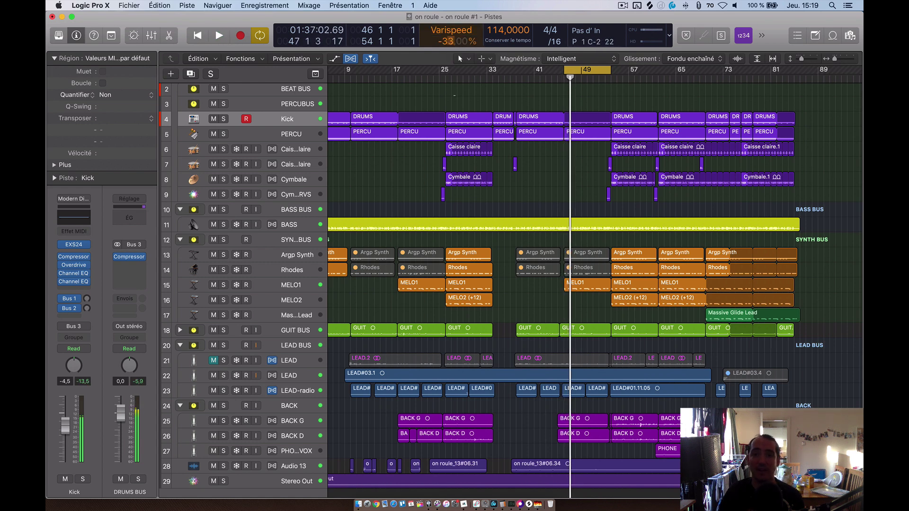
key(space)
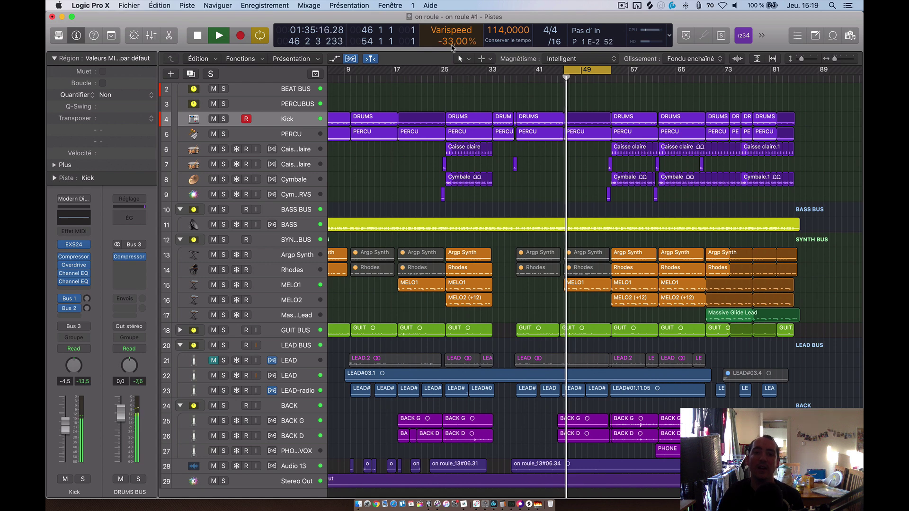
Step: Bring the Varispeed deviation to -10.00 %, -6.00 % and finally ±0.00 % while auditioning the cycle, and stop playback
drag(450, 42, 454, 35)
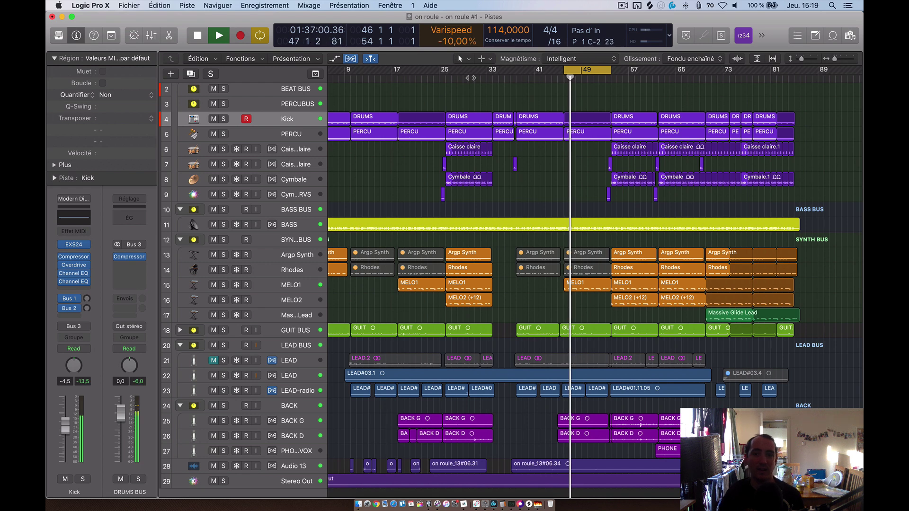
scroll(484, 99, down, 1)
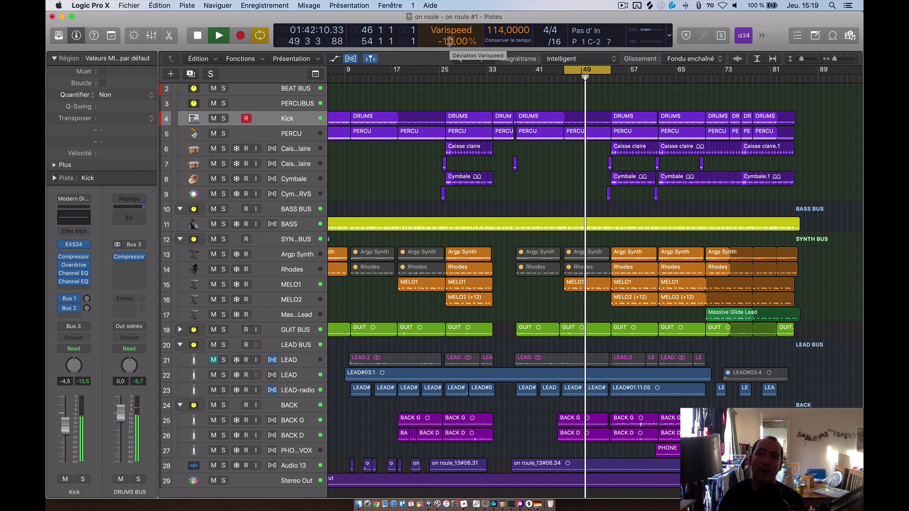
drag(450, 41, 451, 36)
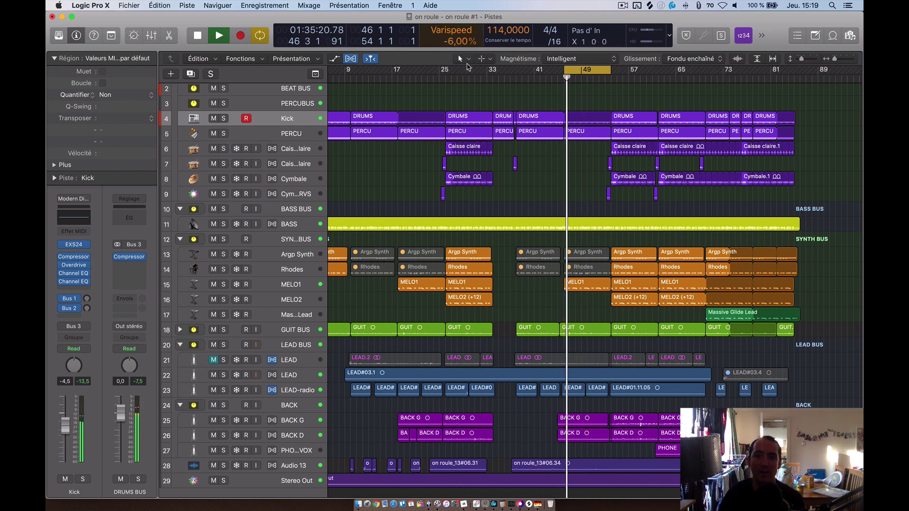
key(space)
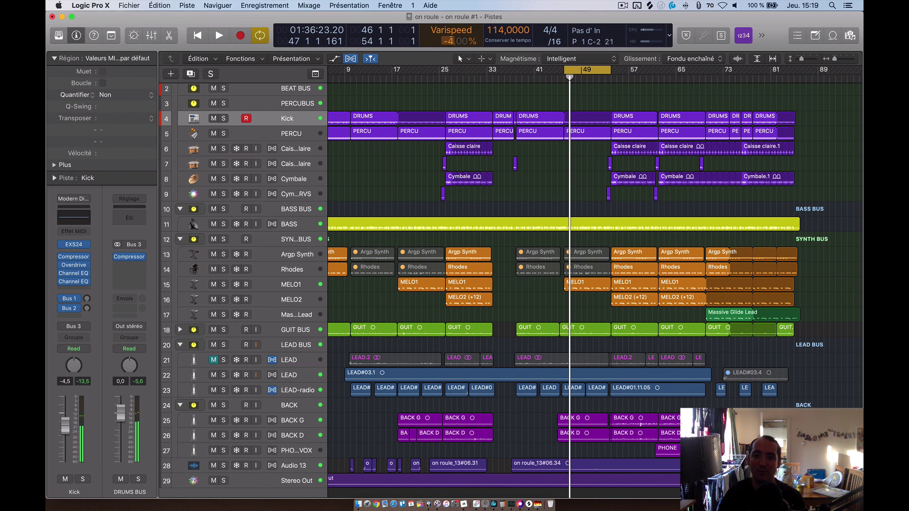
drag(451, 42, 451, 34)
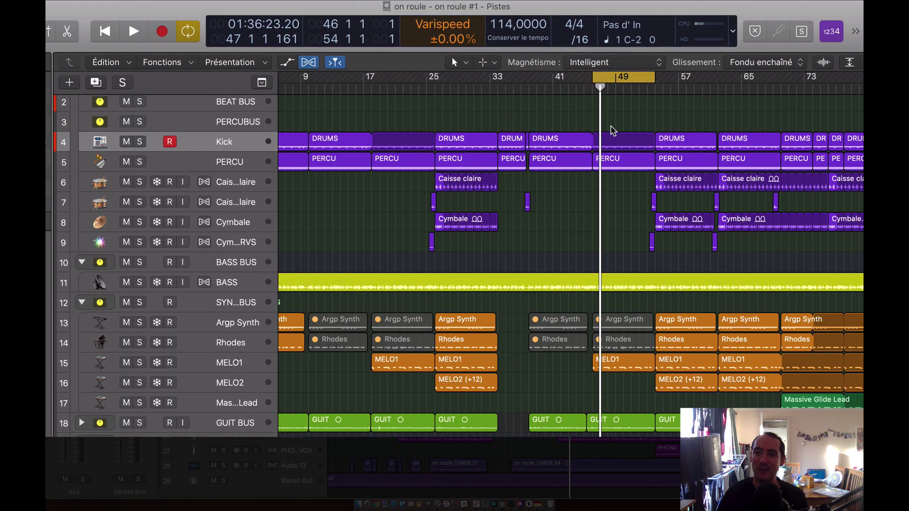
Step: Examine the Varispeed option of the LCD in the control bar and display customization, and confirm the settings
click(733, 30)
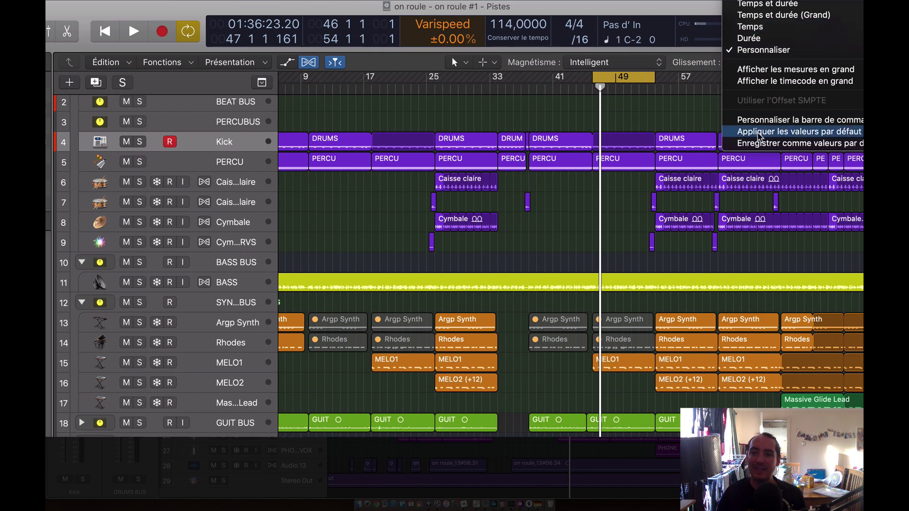
click(346, 125)
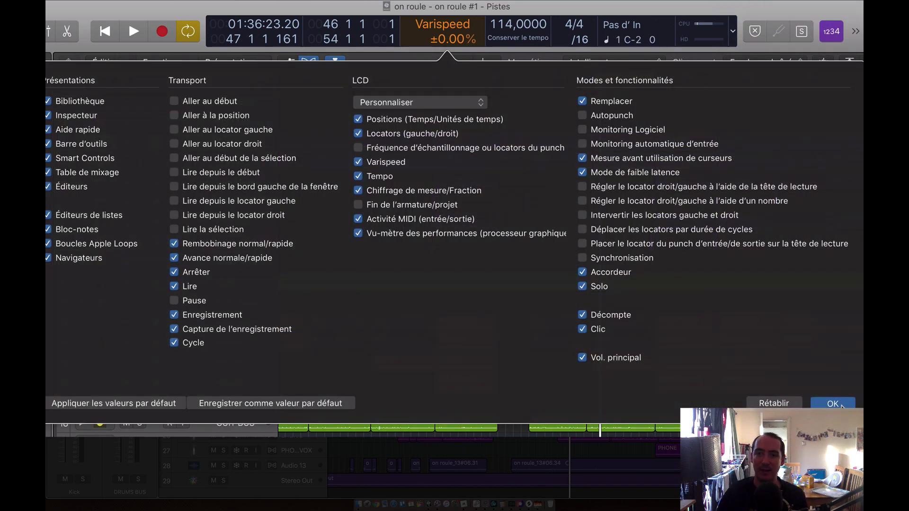
click(837, 405)
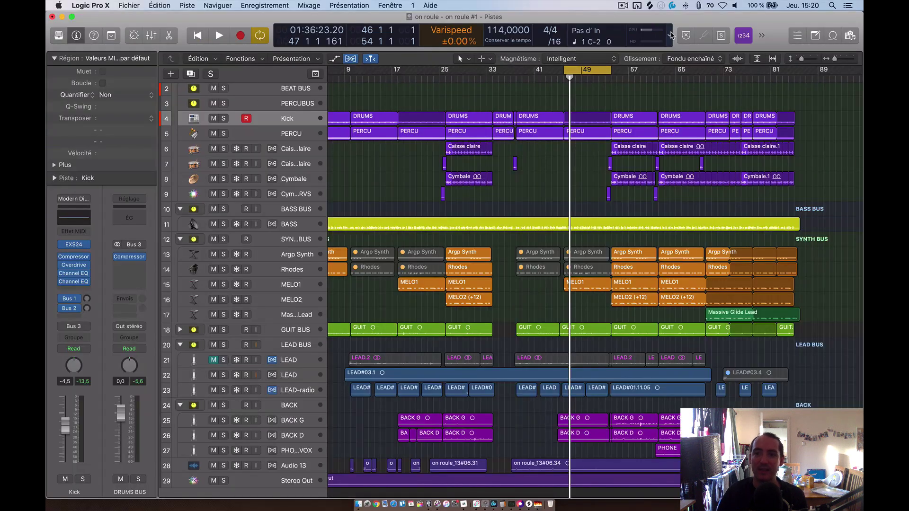
Step: Switch the LCD from the customized layout to the compact display with position, tempo, time signature and key
click(733, 30)
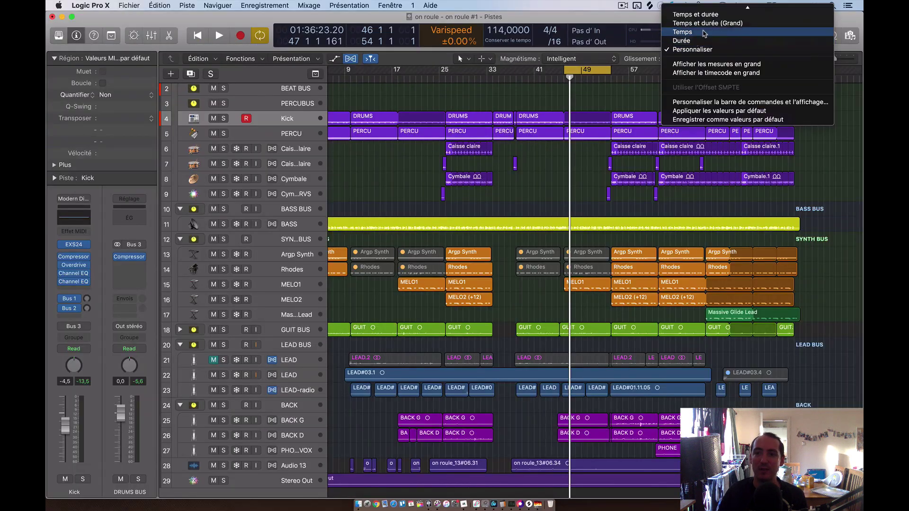
click(704, 10)
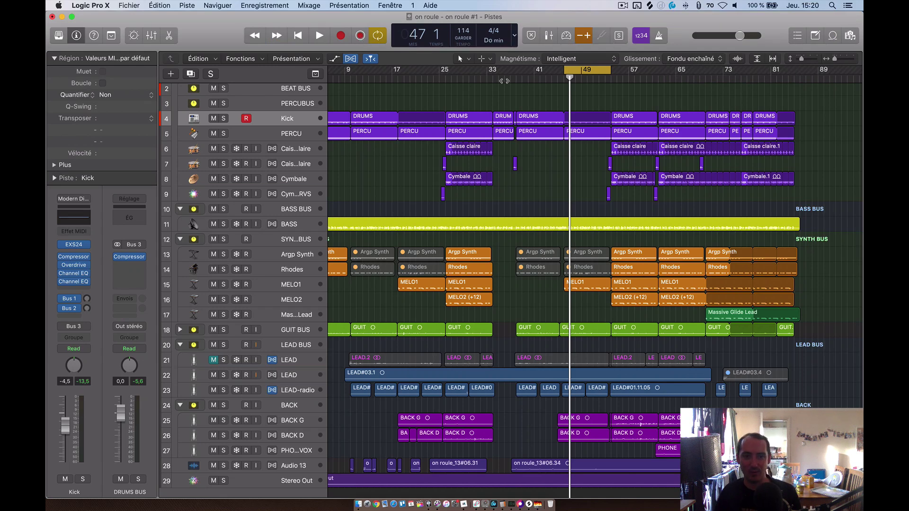
Step: Create one software instrument track with Retro Synth as the instrument and Output 1 + 2 as the audio output
scroll(406, 278, down, 2)
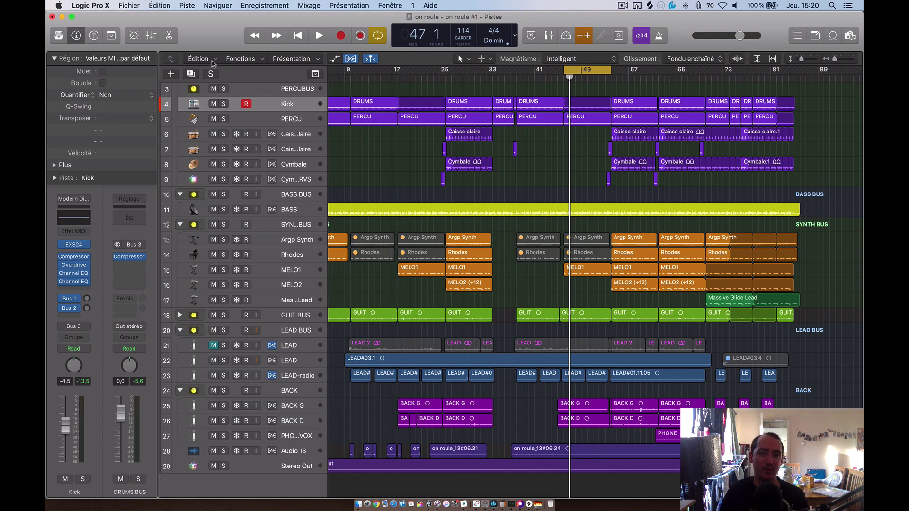
click(176, 74)
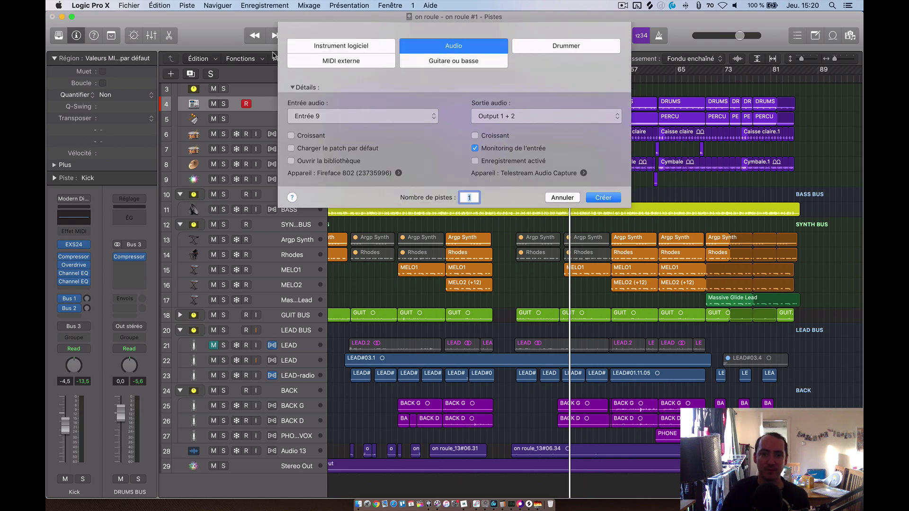
click(355, 46)
click(373, 122)
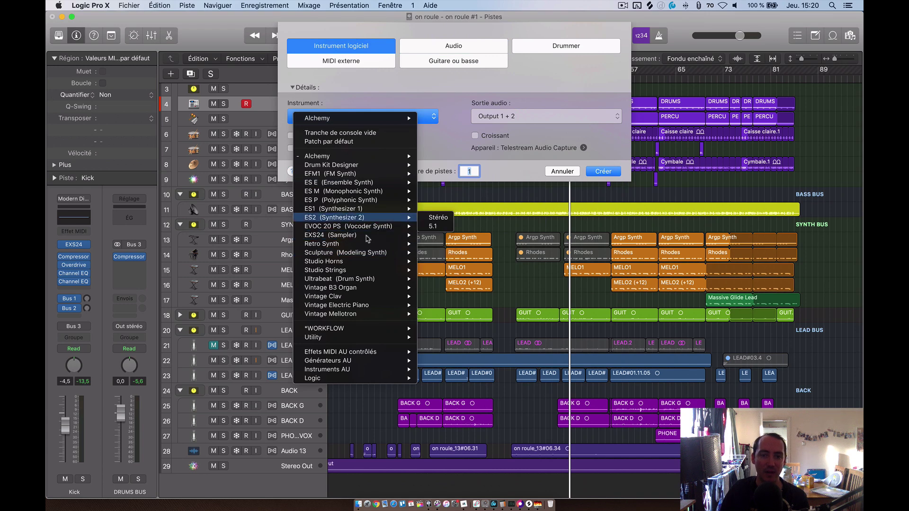
key(Return)
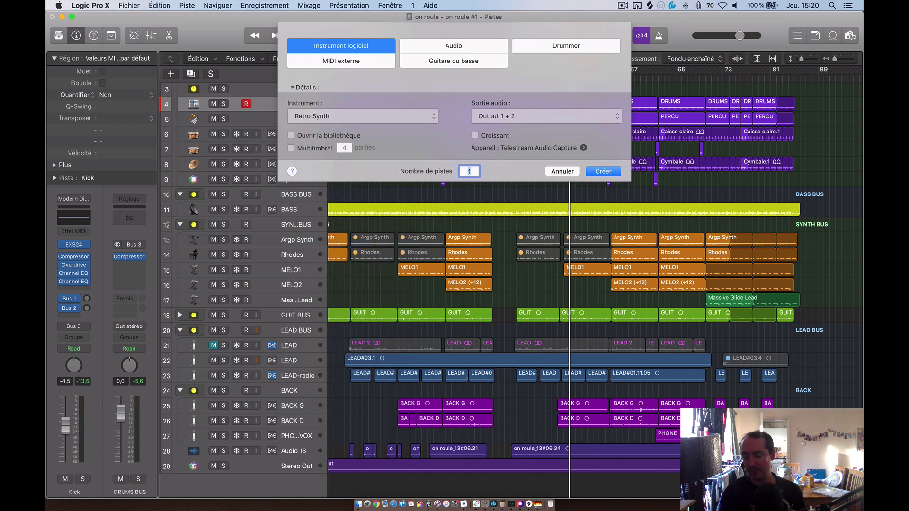
key(Return)
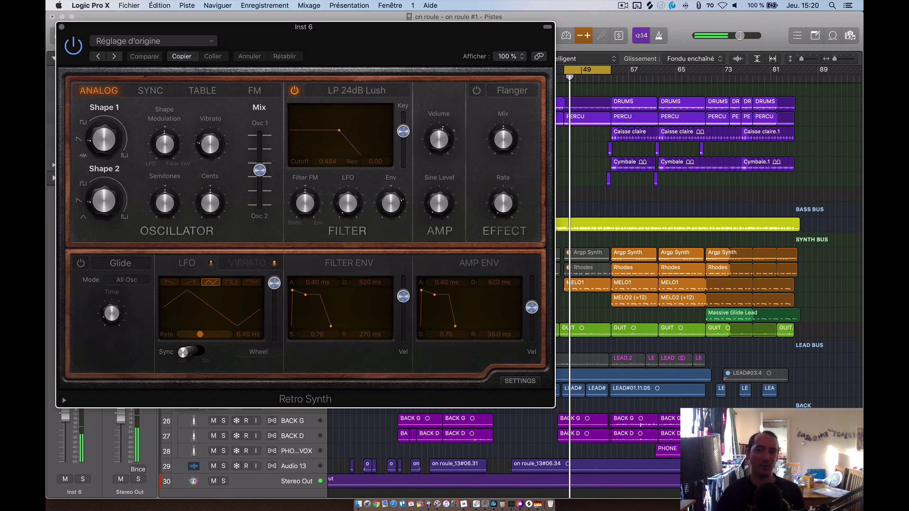
Step: Improvise on the Retro Synth during cycle playback without recording, and capture the performance as a region on Inst 6
drag(366, 26, 640, 273)
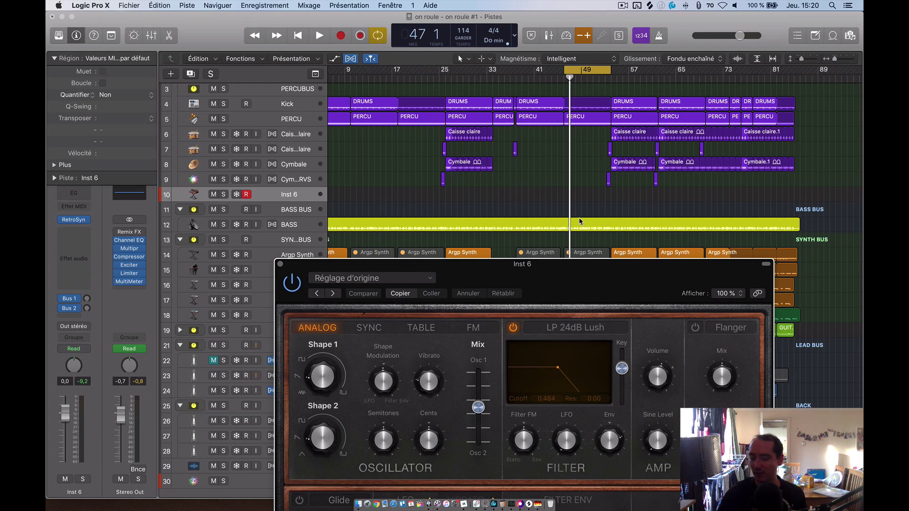
key(space)
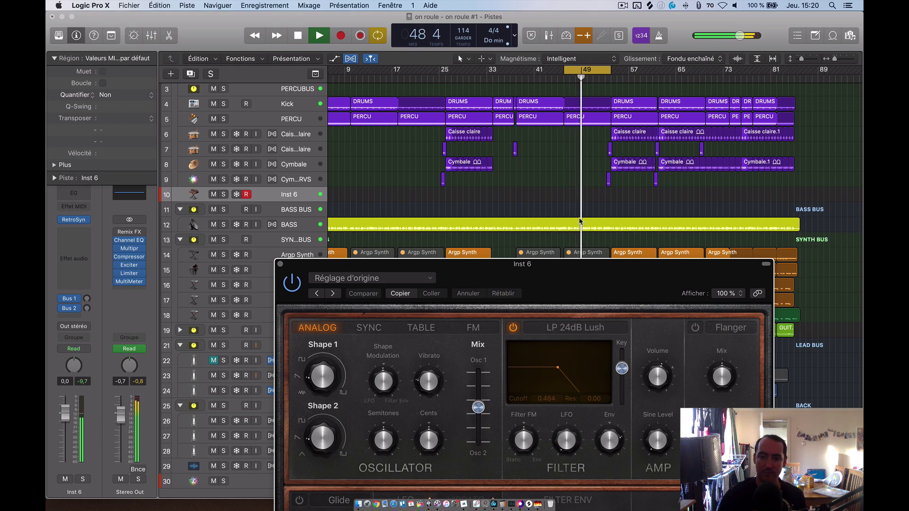
key(space)
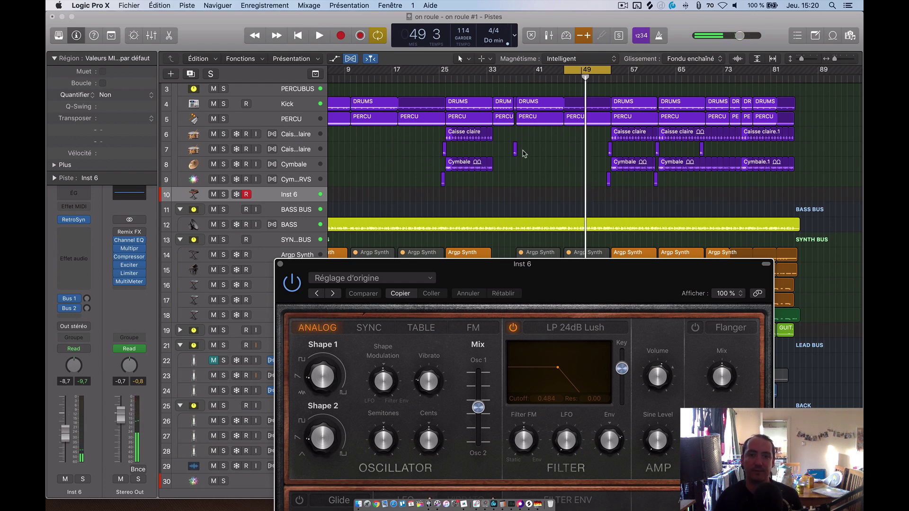
click(364, 40)
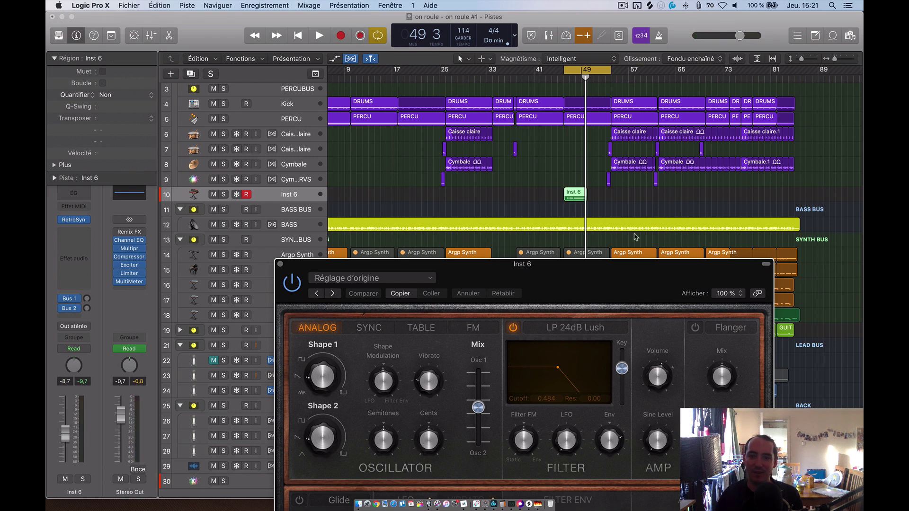
Step: Open the captured Inst 6 region in the piano roll, close the synth window and play back its notes
double_click(575, 193)
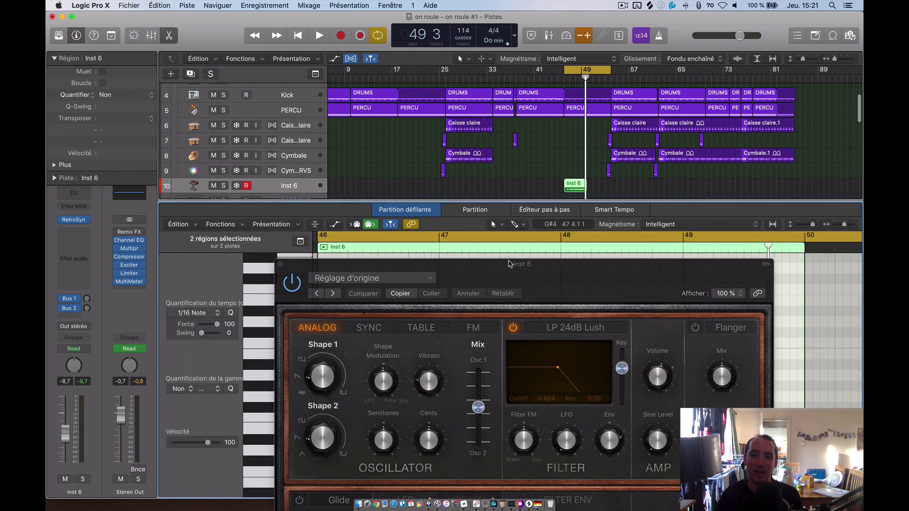
click(281, 269)
key(space)
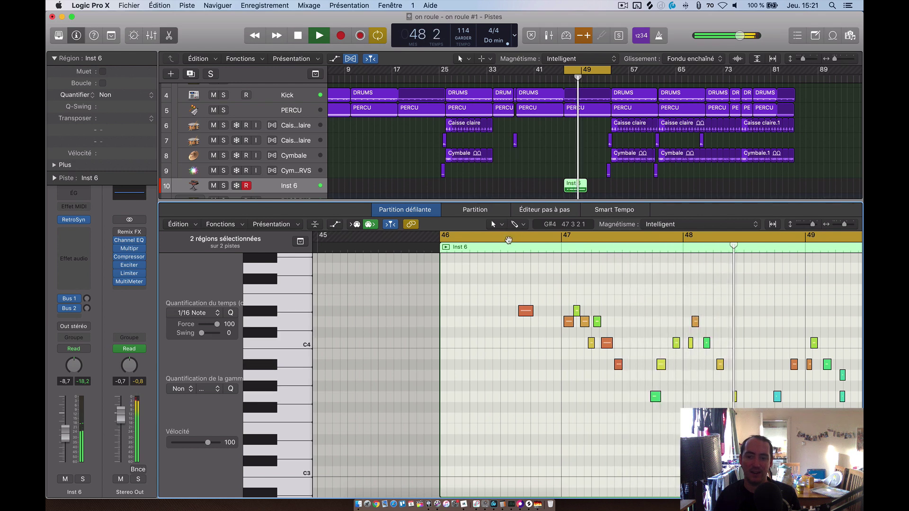
scroll(508, 240, right, 3)
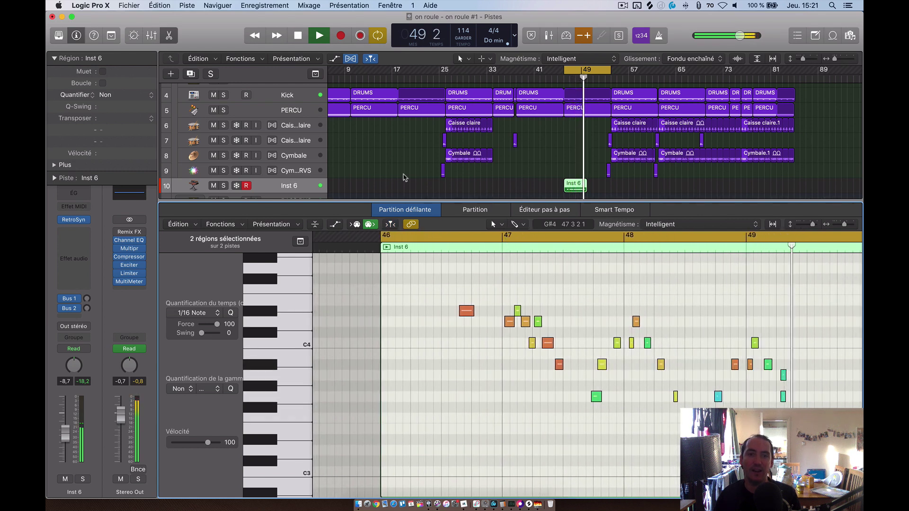
key(space)
Step: Try capturing the last playback pass as a recording, and delete the Inst 6 region
click(360, 36)
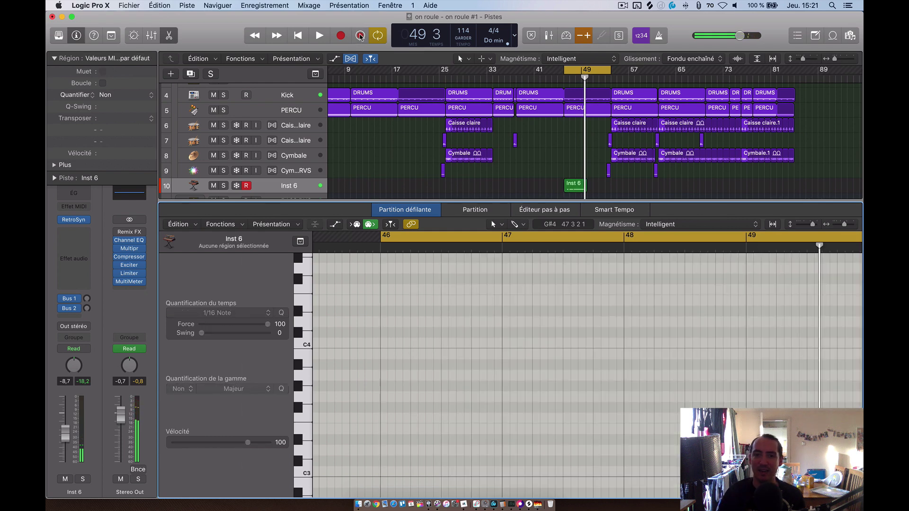
click(570, 185)
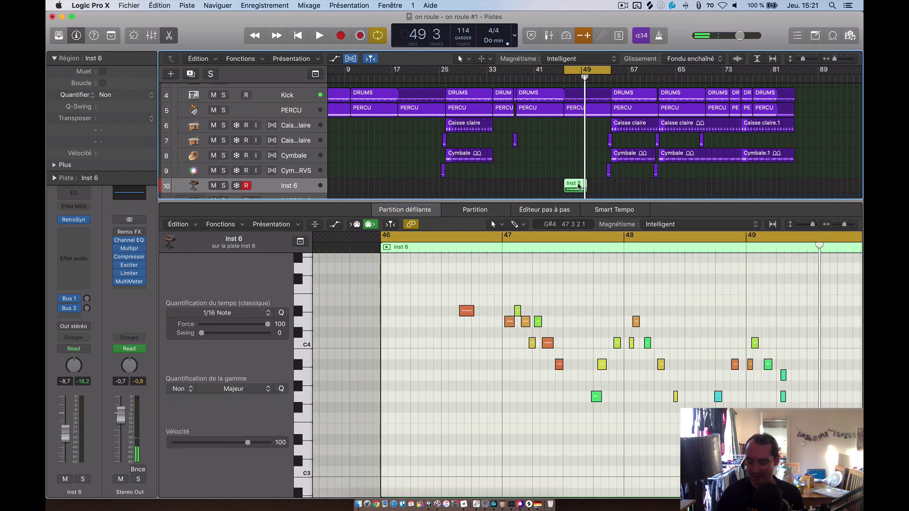
key(Delete)
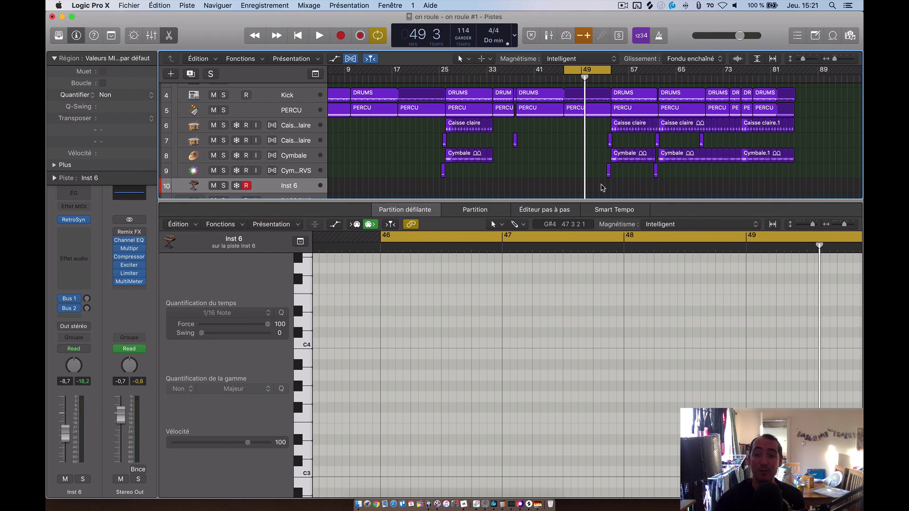
Step: Play chords over the cycle from bar 46, capture them as a new Inst 6 region and delete that region
key(space)
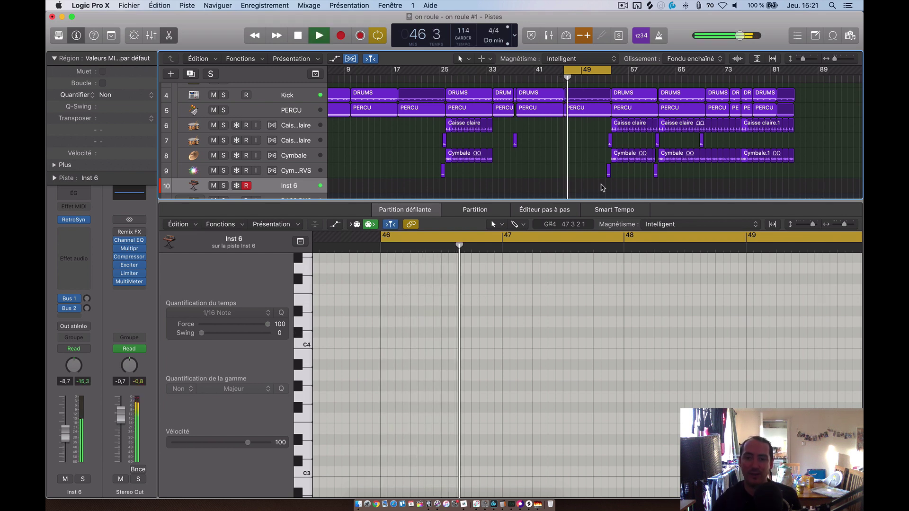
key(space)
click(356, 36)
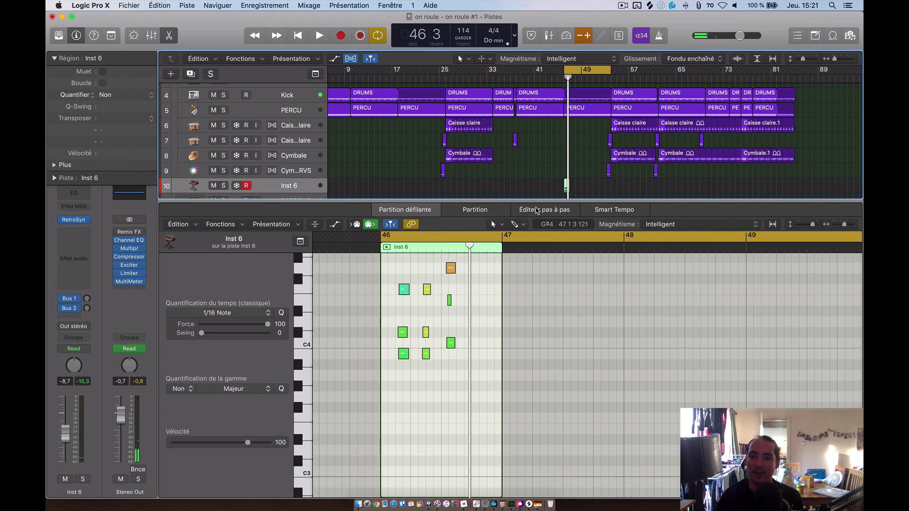
key(Delete)
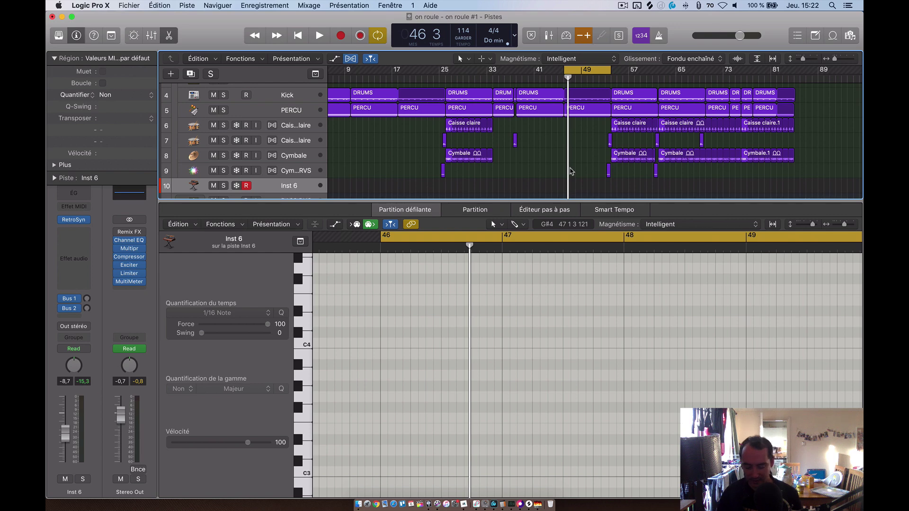
Step: Show track automation and shape a volume curve on the BEAT BUS track, with points at -5,1, +3,6, -8,0 and -2,2 dB
scroll(521, 151, up, 3)
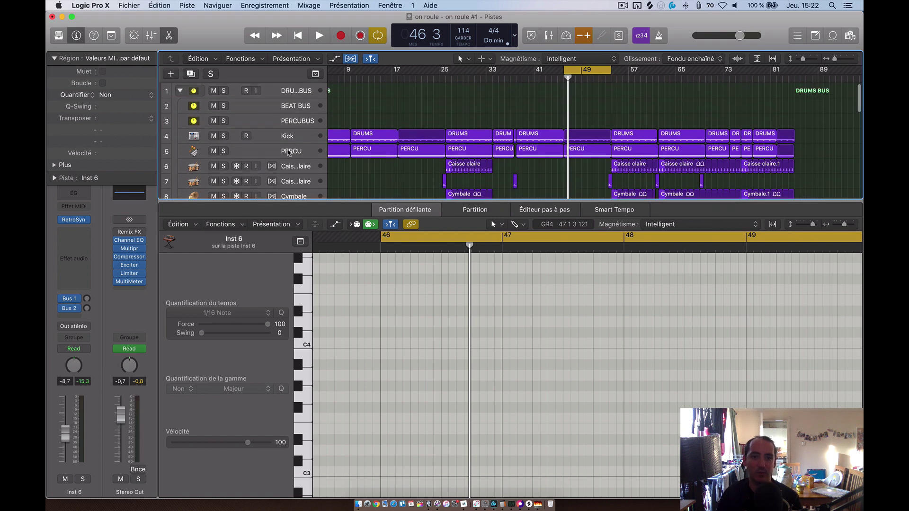
click(289, 124)
key(a)
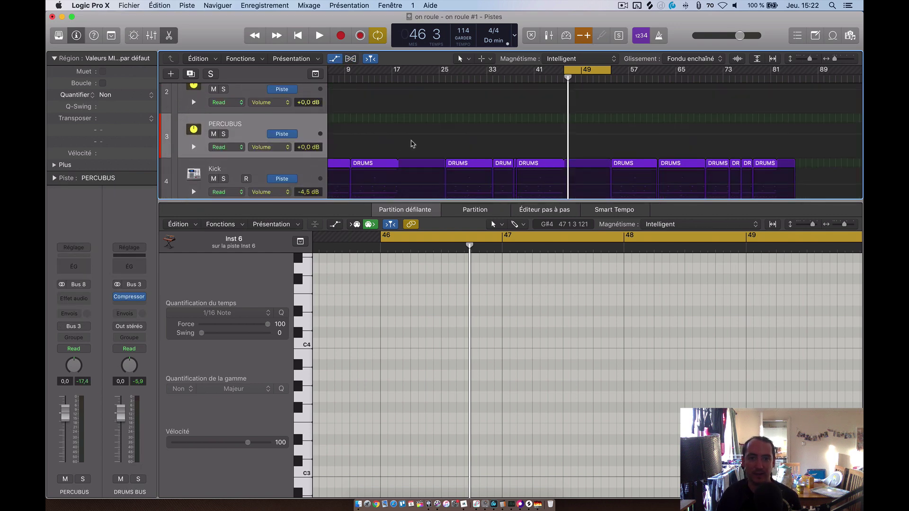
scroll(412, 143, down, 1)
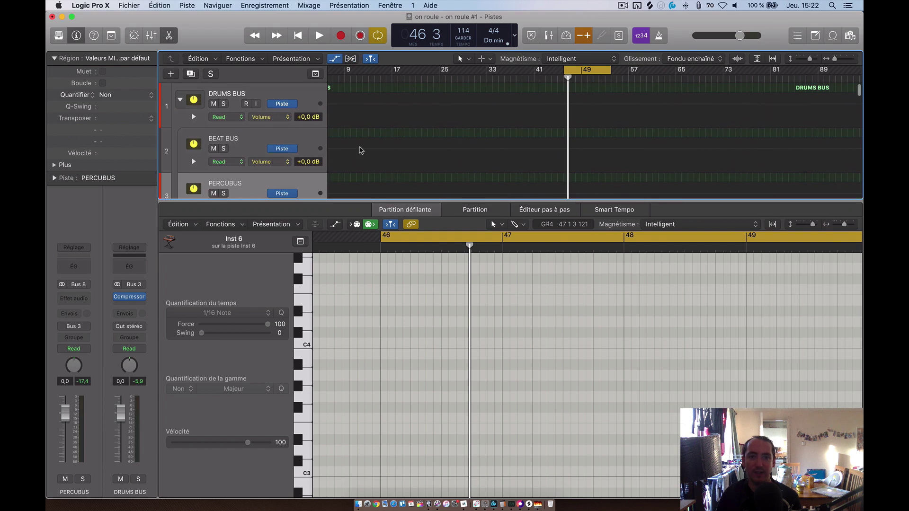
click(374, 150)
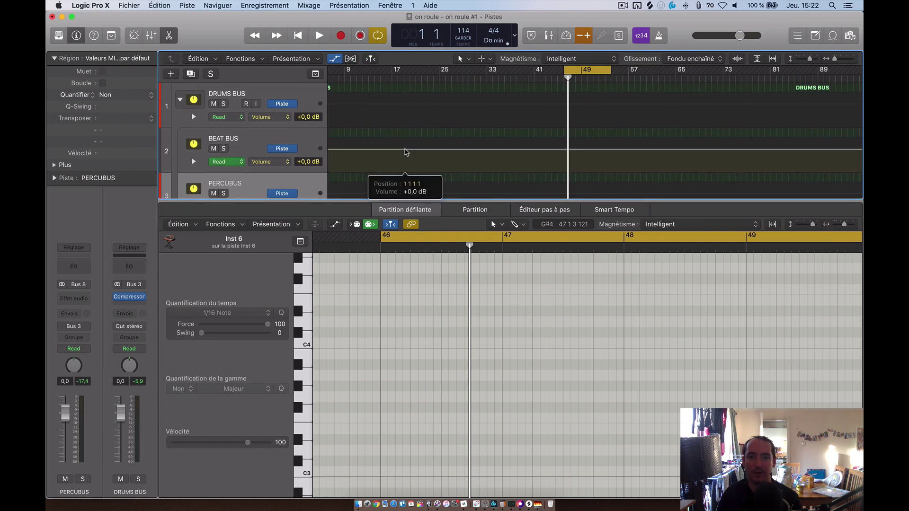
click(482, 149)
click(446, 150)
click(514, 149)
click(501, 150)
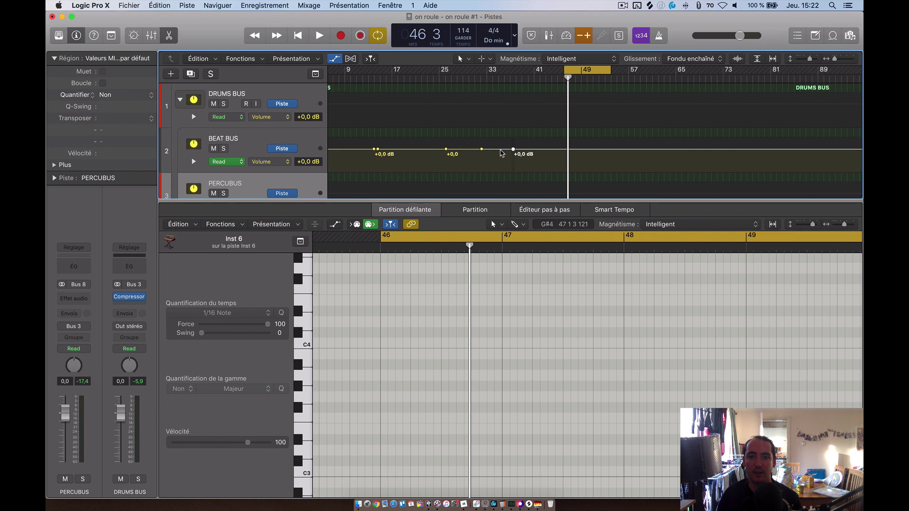
click(462, 150)
click(415, 150)
drag(436, 150, 550, 149)
Step: Set the cycle range from about bar 18 to bar 46 and hide track automation with all tracks fitted in view
key(a)
key(super+f)
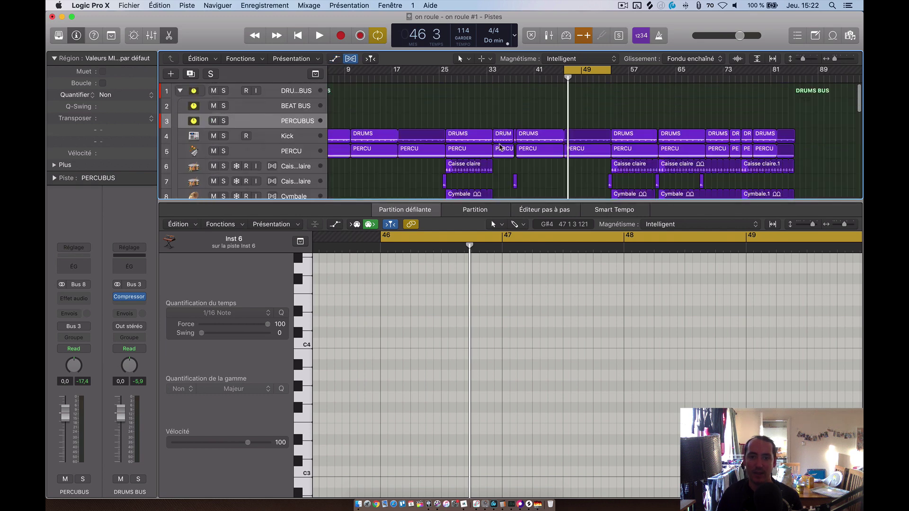
key(z)
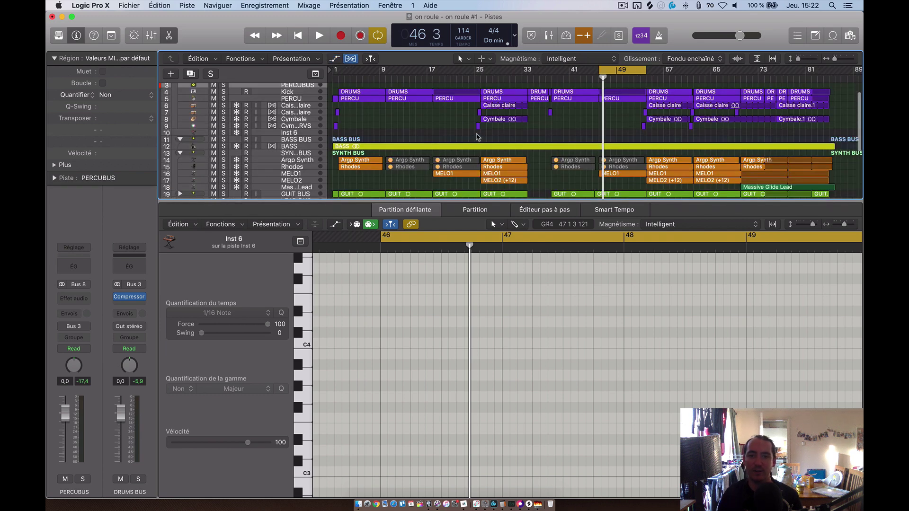
scroll(478, 137, up, 2)
key(a)
key(z)
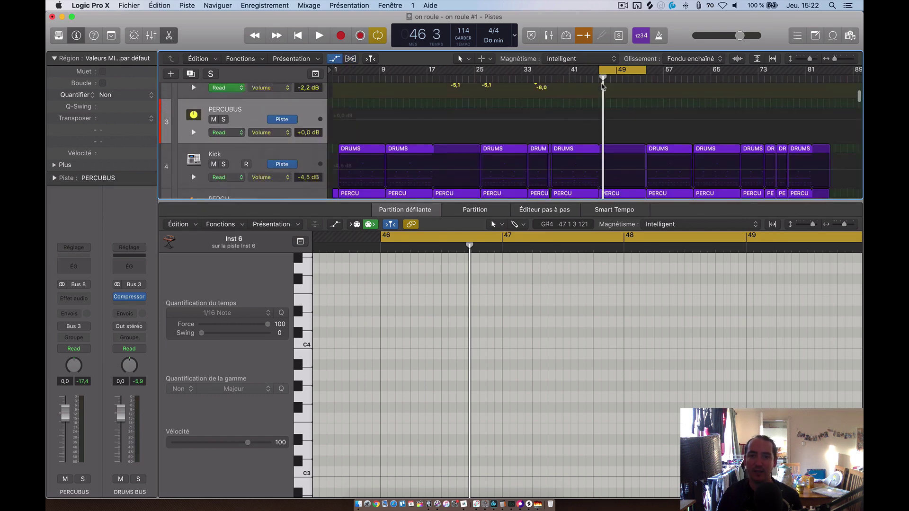
drag(615, 70, 597, 179)
scroll(575, 173, up, 2)
key(super+f)
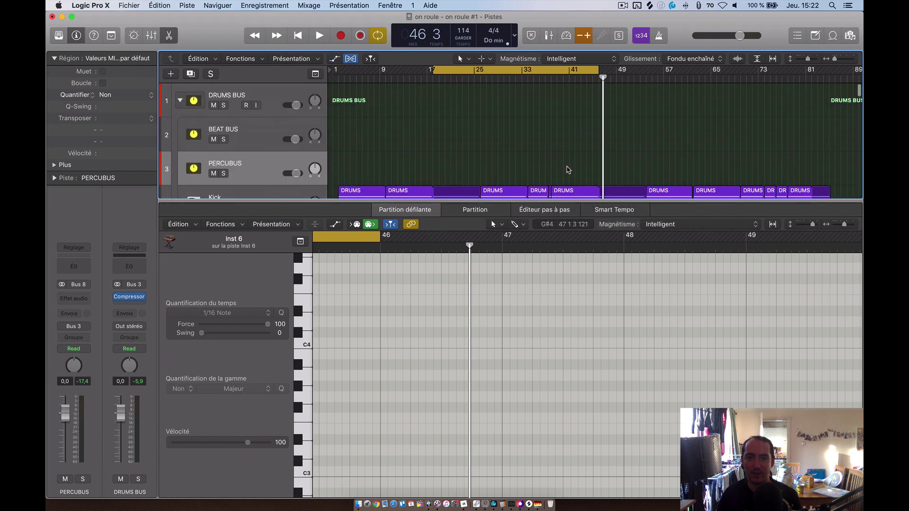
key(z)
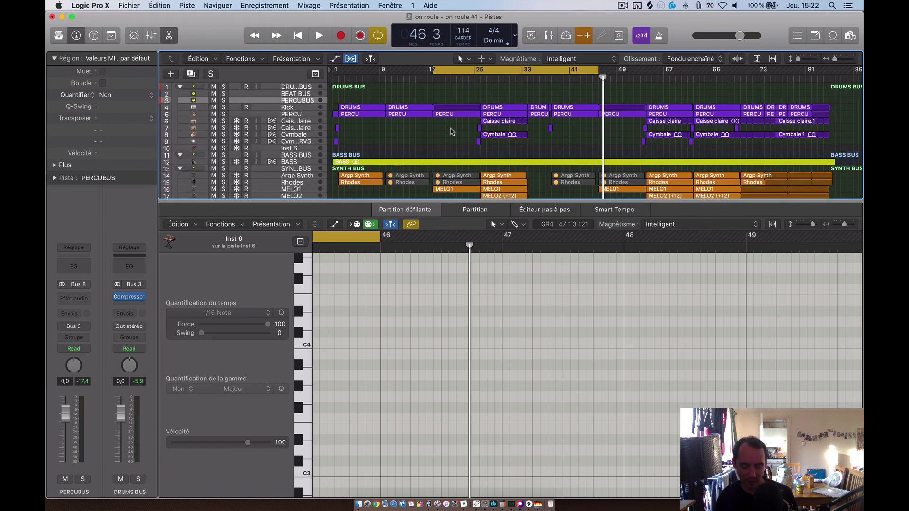
Step: Repeat the song section inside the cycle range and switch off cycle mode
click(448, 110)
key(super+a)
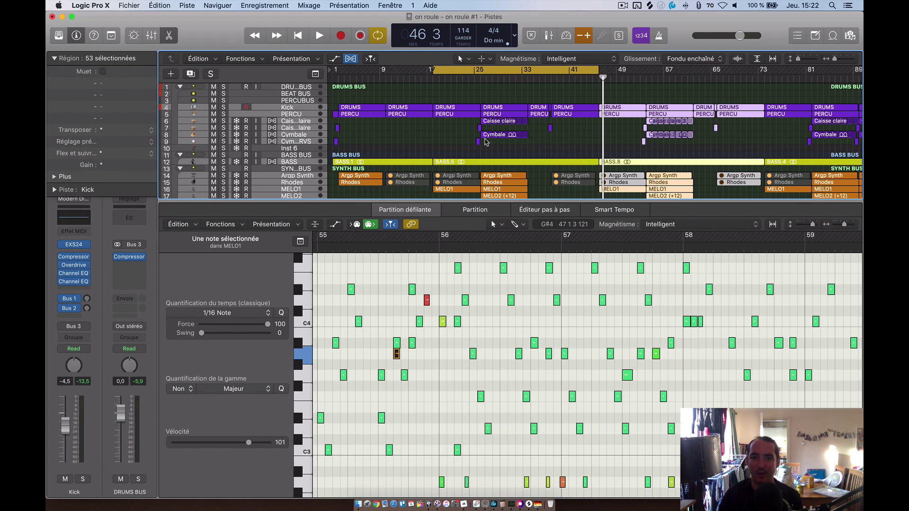
click(482, 71)
Step: Display track automation and examine the volume curves of BEAT BUS, Stereo Out and the other tracks over the repeated section
key(a)
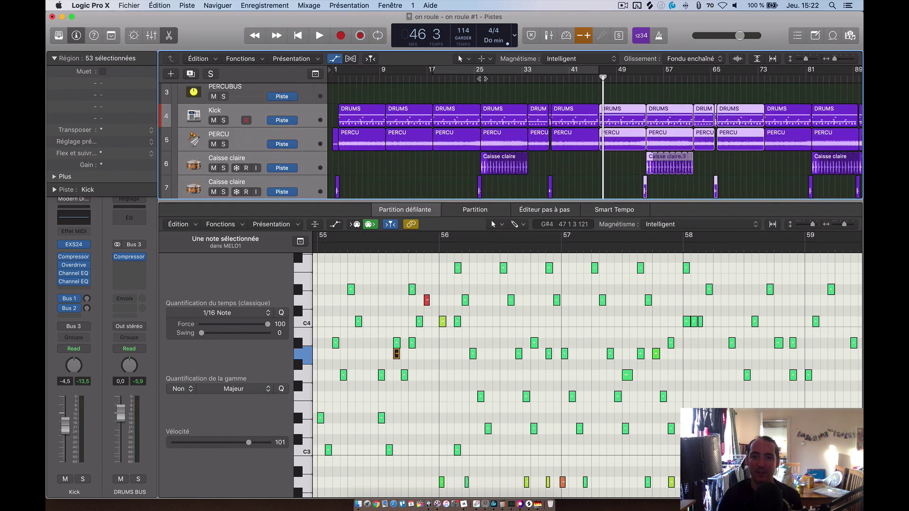
key(x)
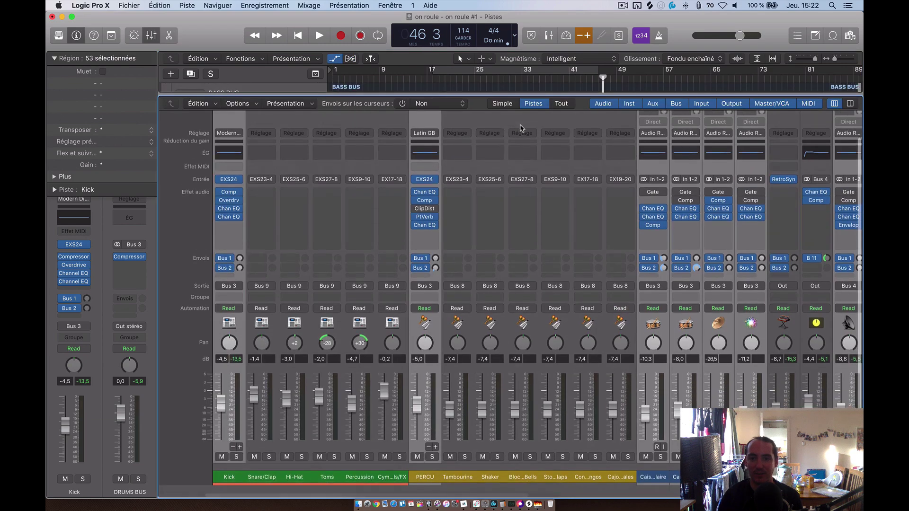
key(x)
scroll(533, 147, down, 5)
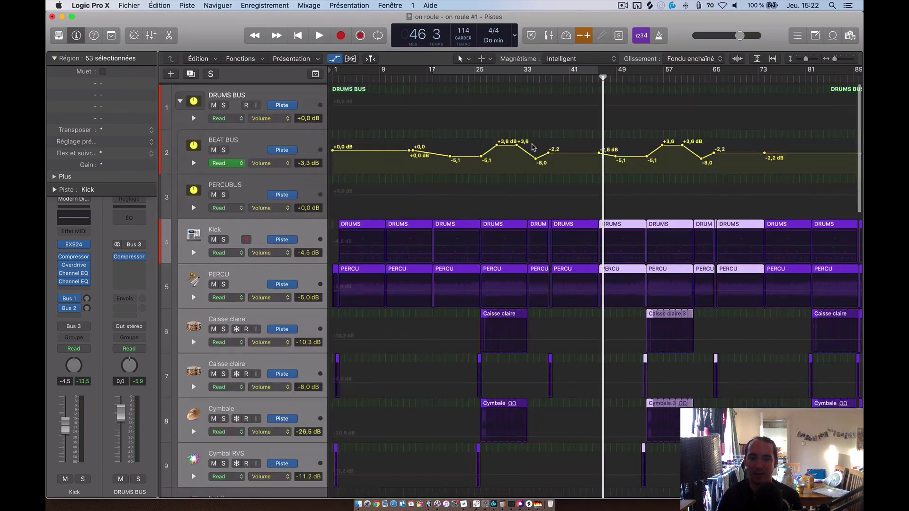
scroll(543, 151, right, 10)
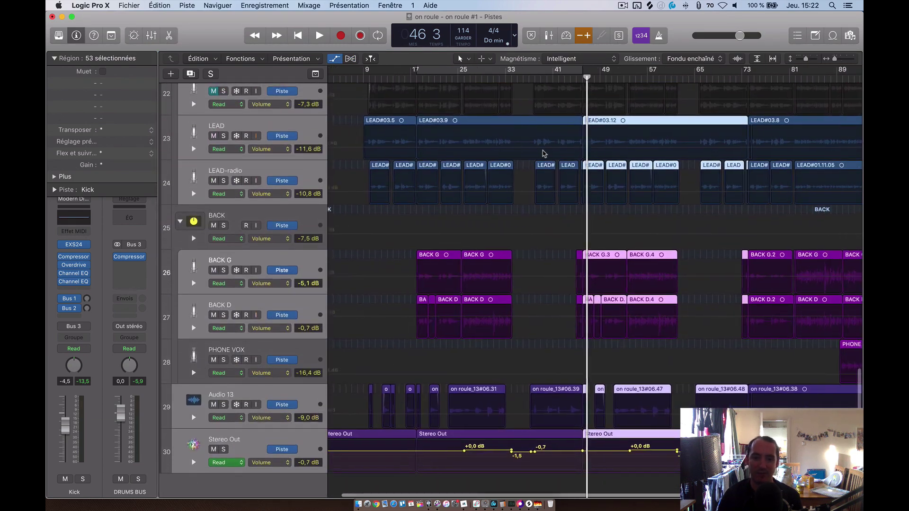
scroll(542, 282, left, 6)
scroll(541, 282, left, 3)
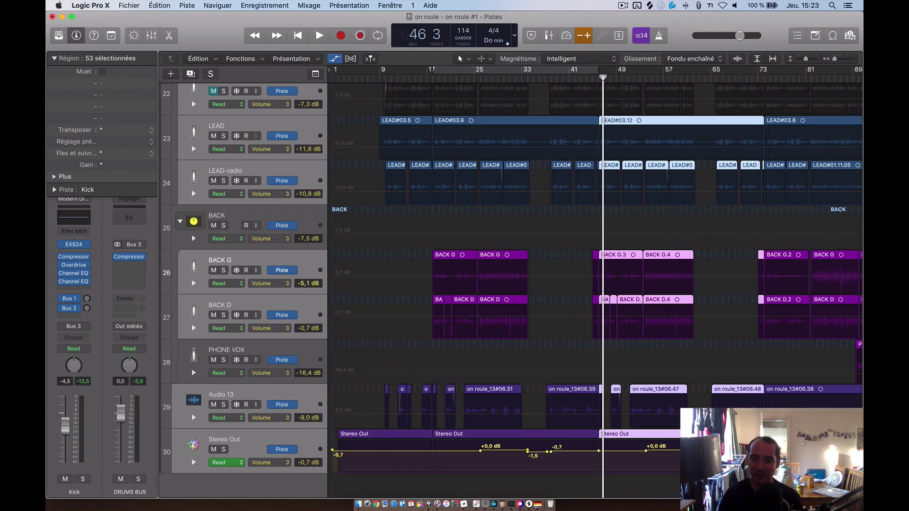
scroll(655, 452, up, 15)
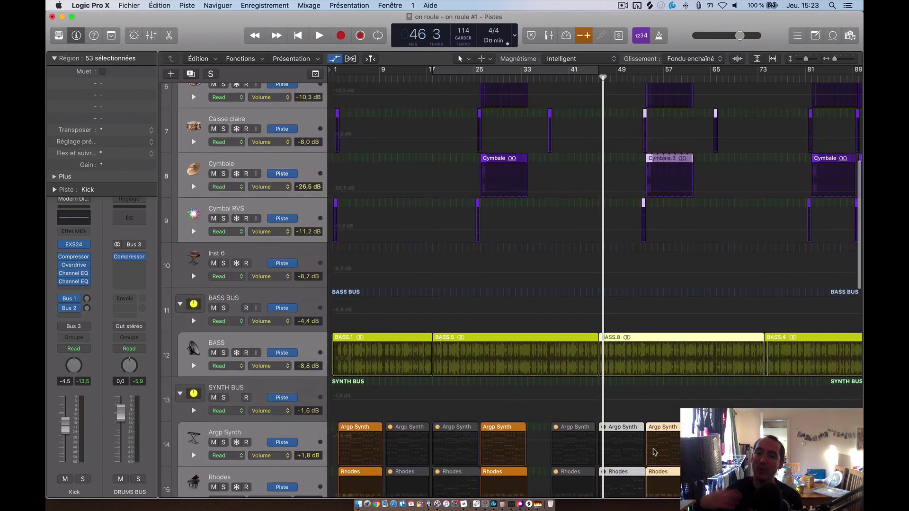
scroll(655, 452, up, 5)
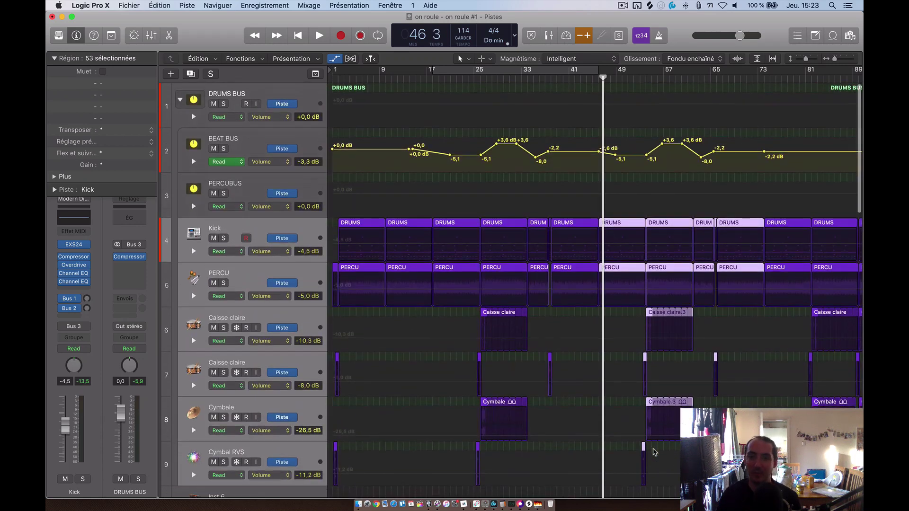
scroll(554, 361, right, 6)
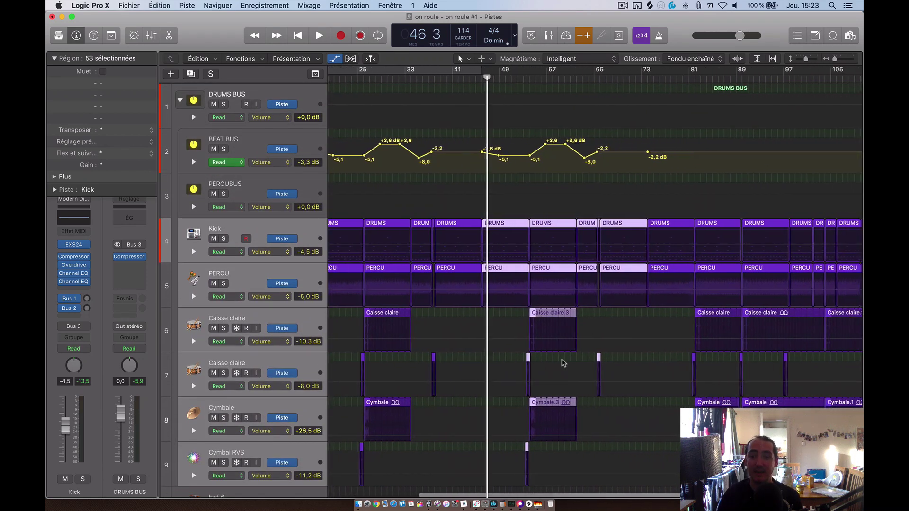
scroll(563, 363, left, 6)
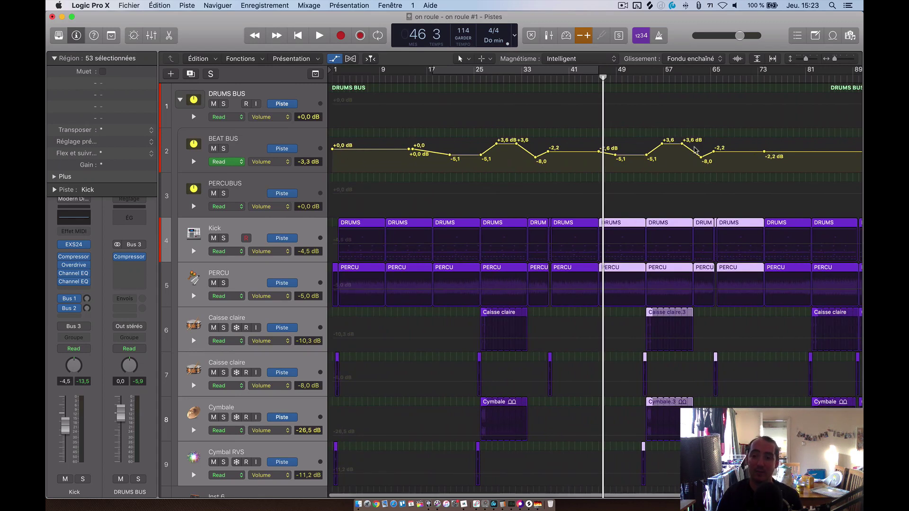
Step: Undo the section repeat and bring track automation back into view
key(a)
key(super+f)
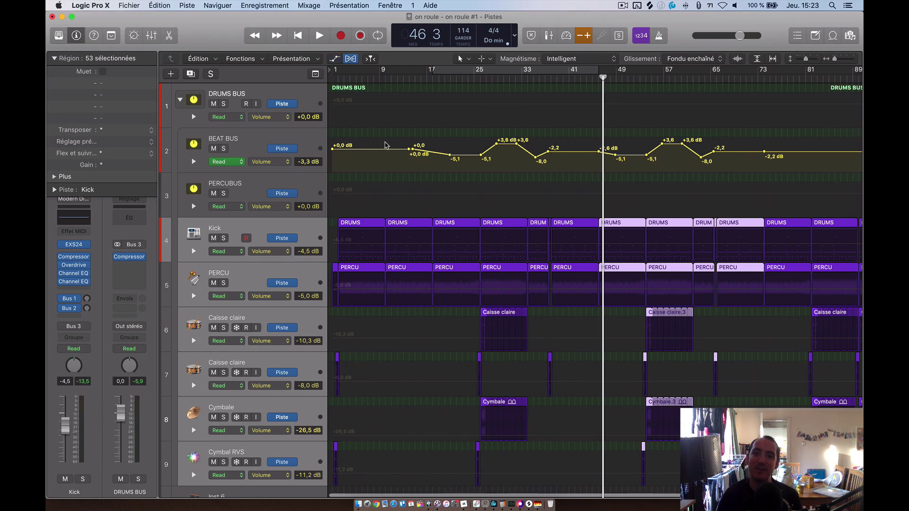
key(z)
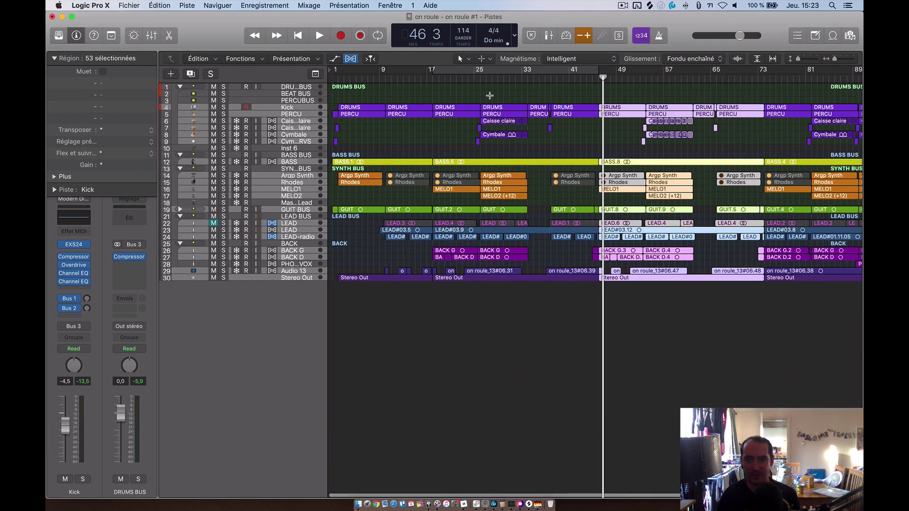
key(super+a)
key(a)
key(z)
key(super+f)
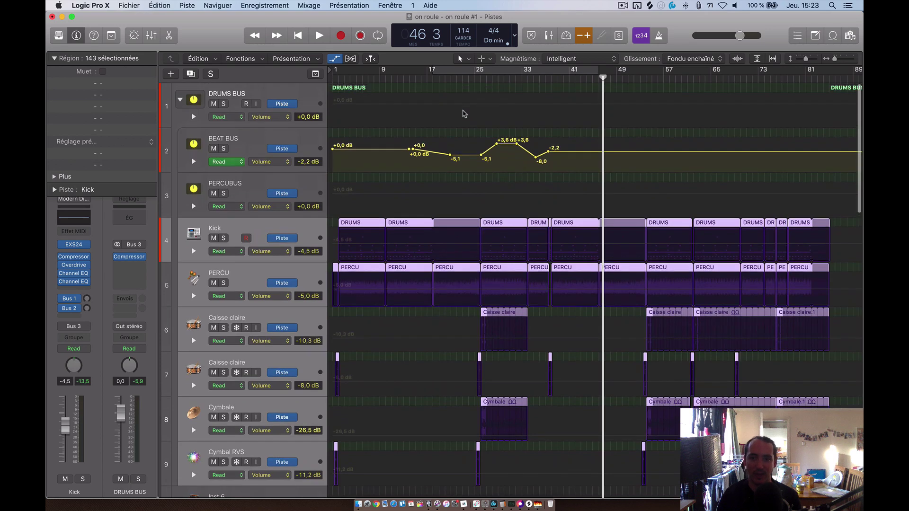
Step: Create an empty MIDI region on the BEAT BUS track and stretch it from bar 1 to bar 46
right_click(528, 134)
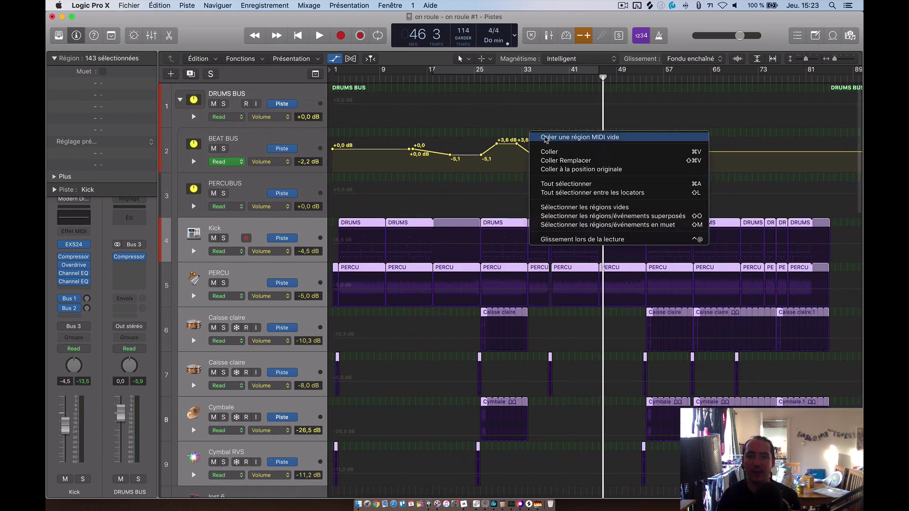
key(Escape)
click(530, 135)
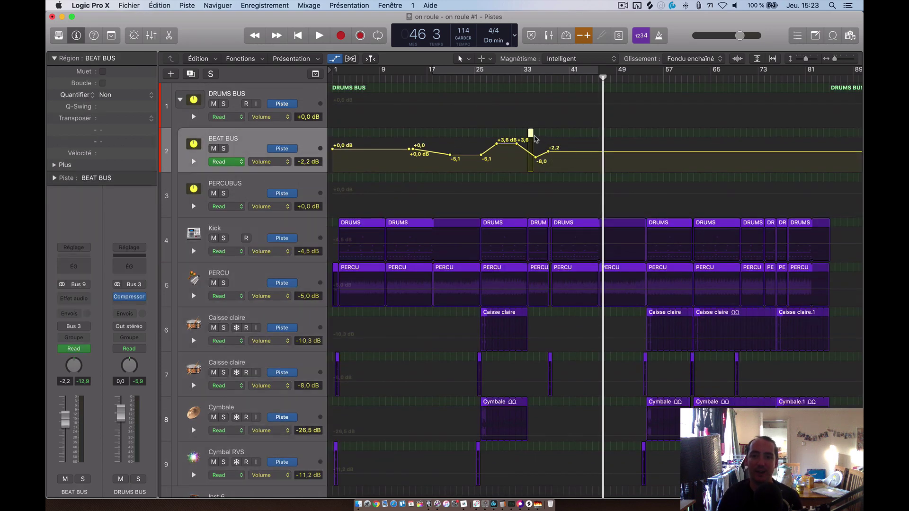
mouse_move(531, 134)
mouse_down()
mouse_move(598, 138)
mouse_move(346, 135)
mouse_up()
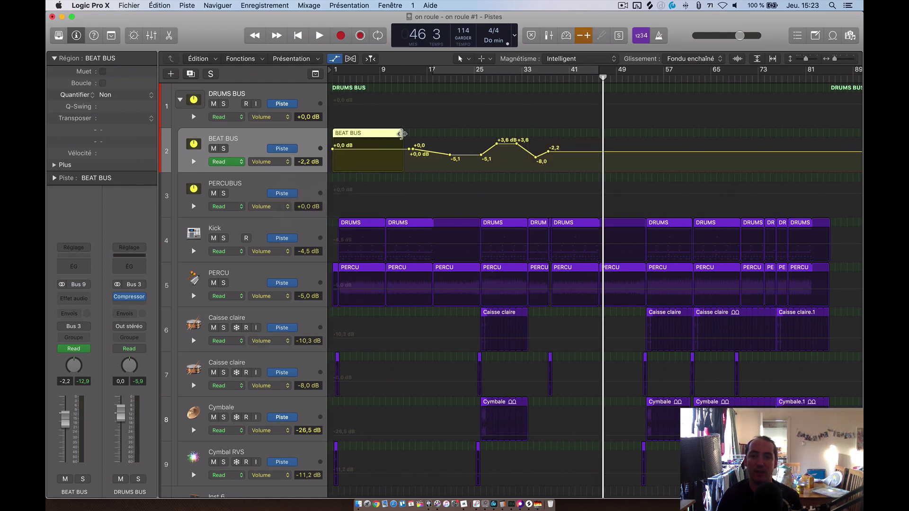
drag(403, 163, 598, 159)
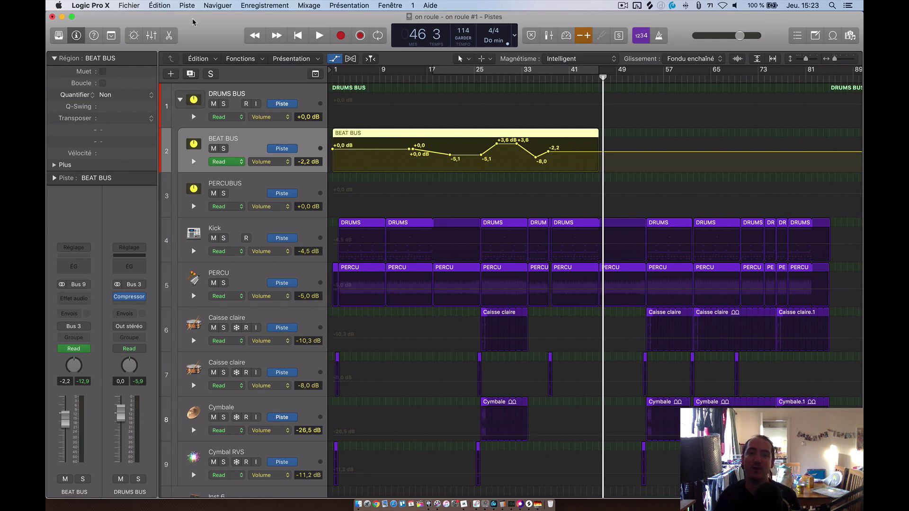
Step: Repeat the section inside the cycle range with the BEAT BUS region in place, and undo that repeat
key(z)
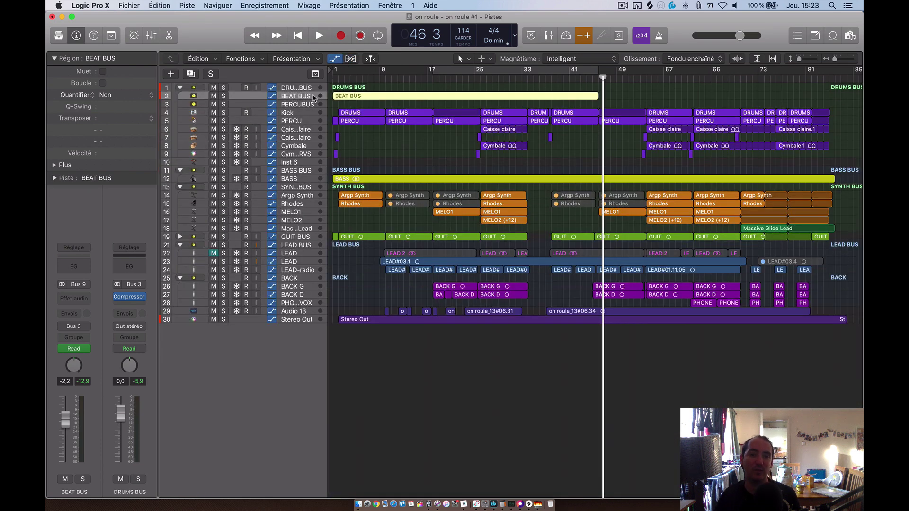
key(z)
scroll(312, 137, up, 2)
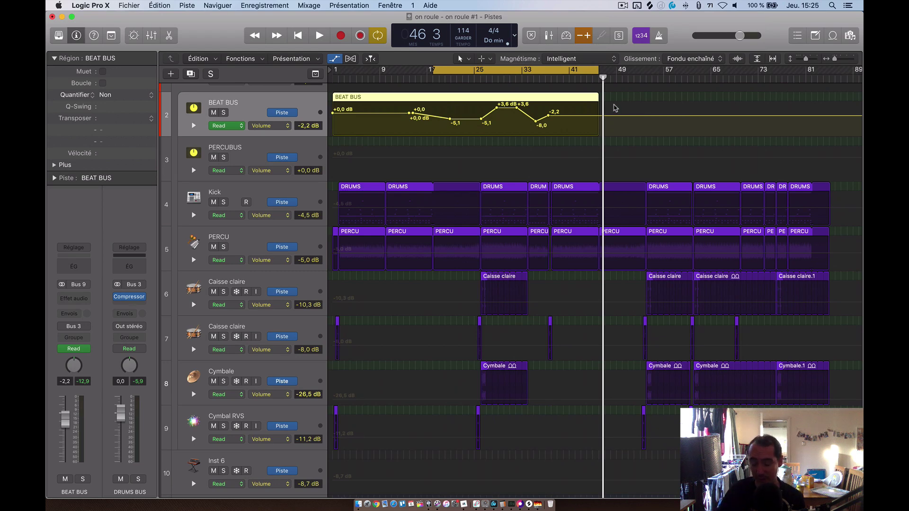
key(super+r)
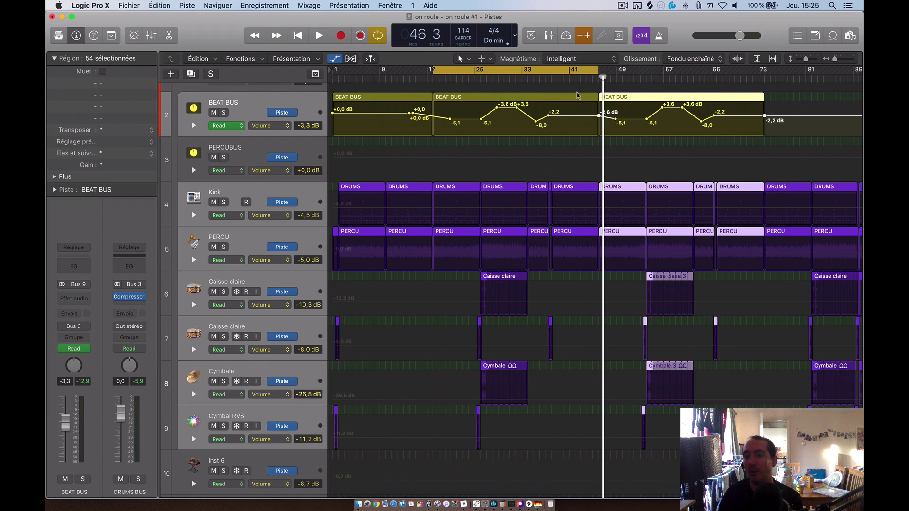
key(super+z)
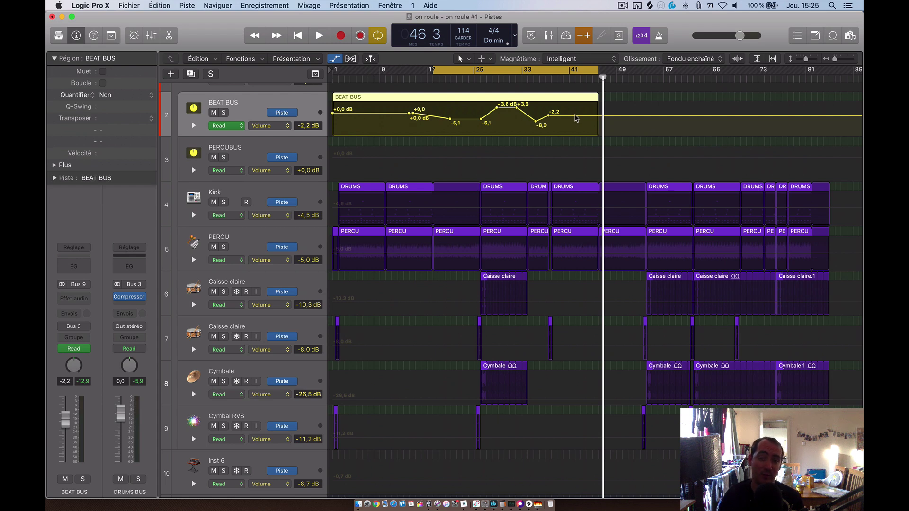
Step: Set track automation to ask before moving with regions, and copy the BEAT BUS region to bar 49 together with its automation data
right_click(576, 118)
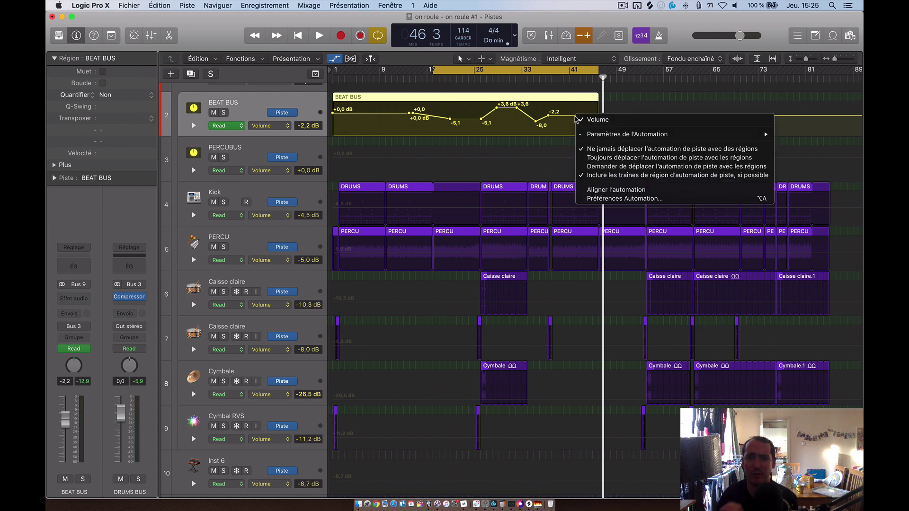
mouse_move(587, 137)
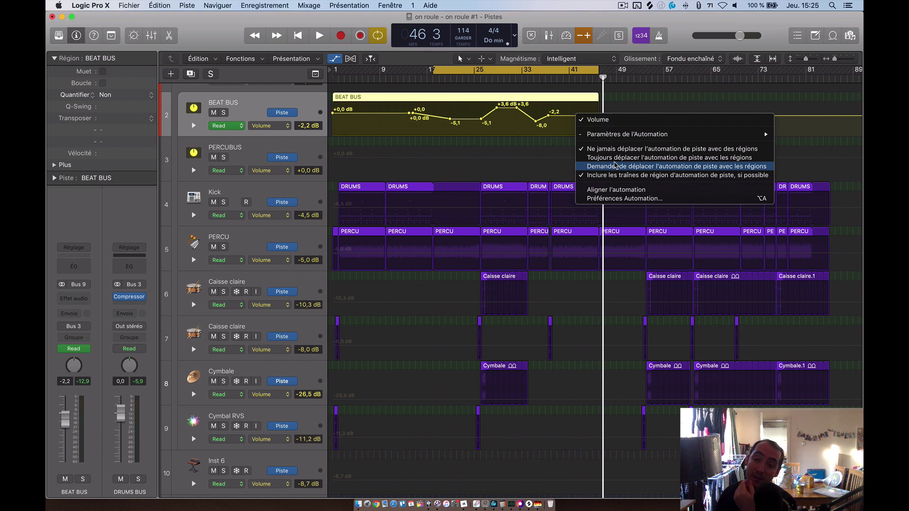
click(614, 166)
drag(496, 101, 635, 115)
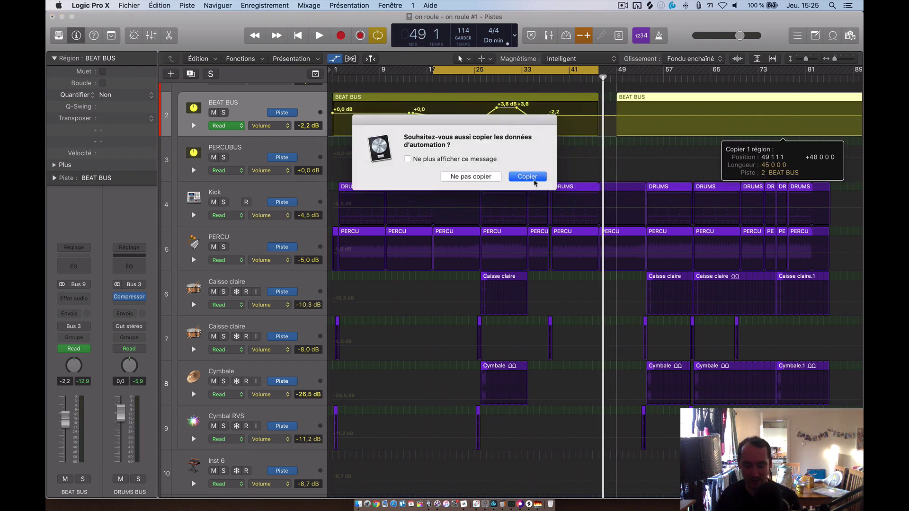
click(534, 177)
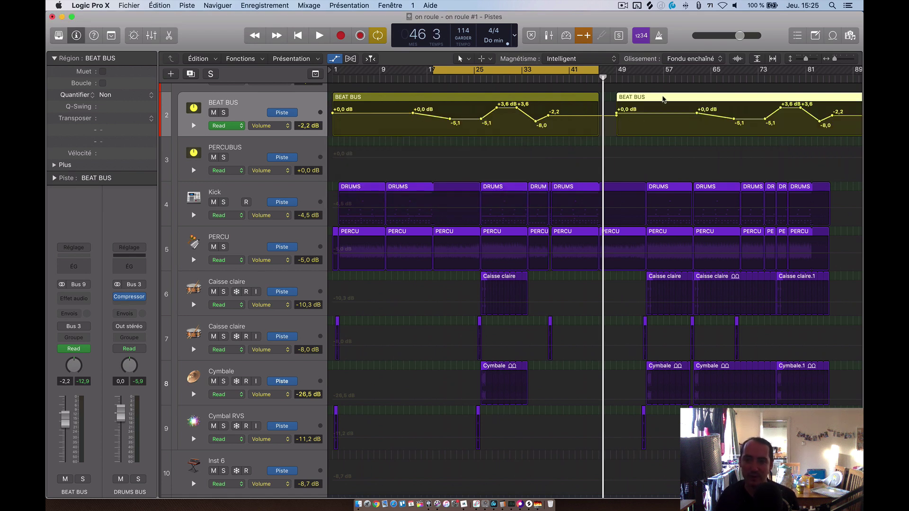
Step: Undo the copy of the BEAT BUS region and its automation
key(super+z)
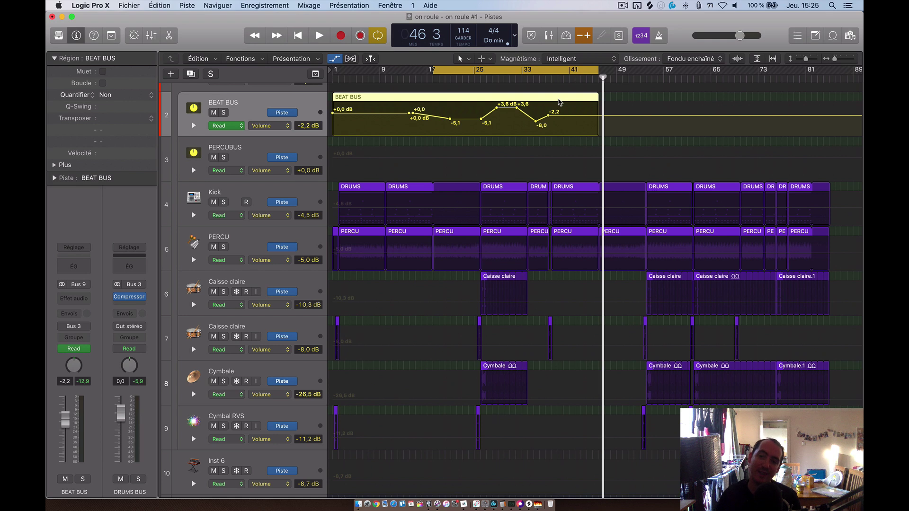
right_click(560, 103)
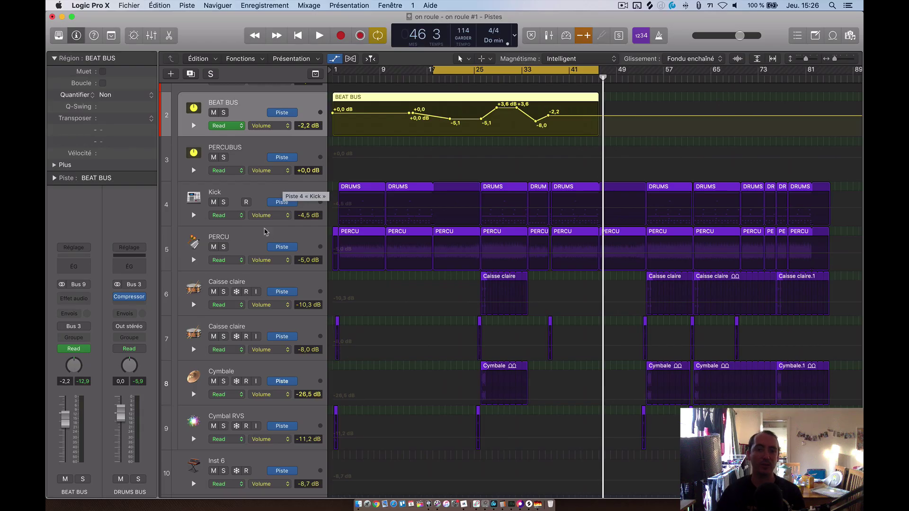
Step: Solo the Argp Synth track and start playback from the cycle range
scroll(265, 216, down, 5)
click(265, 216)
scroll(268, 234, down, 10)
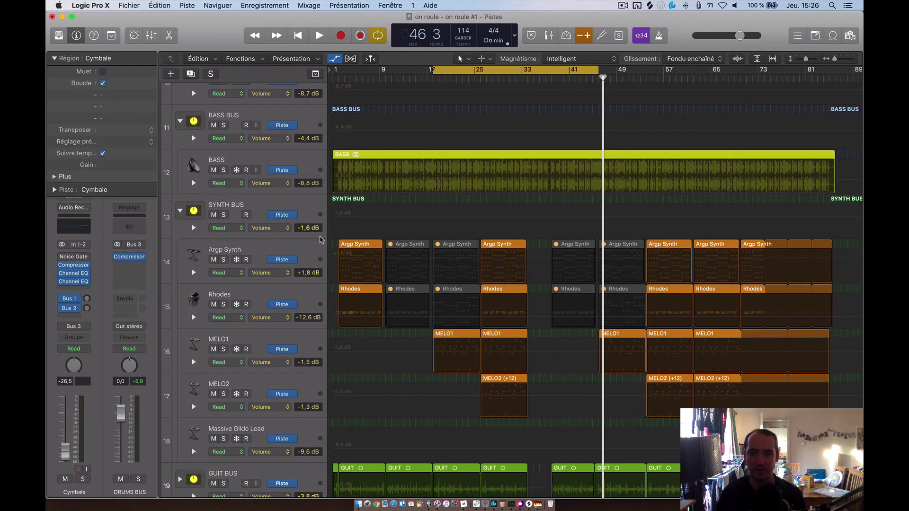
click(290, 245)
click(223, 259)
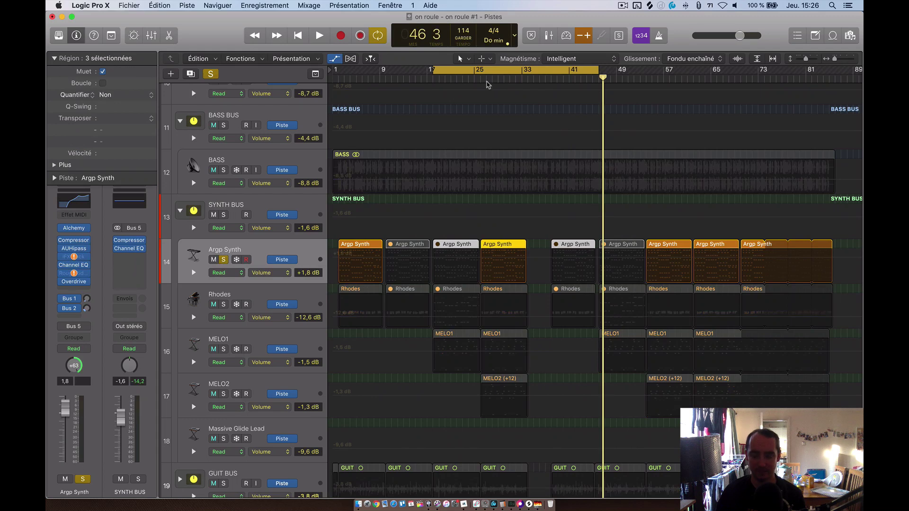
key(space)
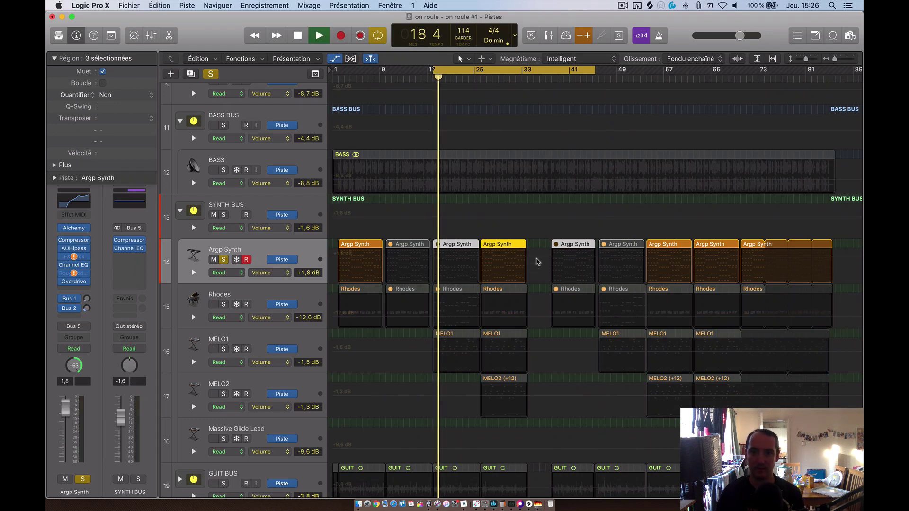
Step: Set the cycle range to the Argp Synth region starting at bar 25 and play it briefly
click(508, 246)
key(super+u)
key(space)
key(space)
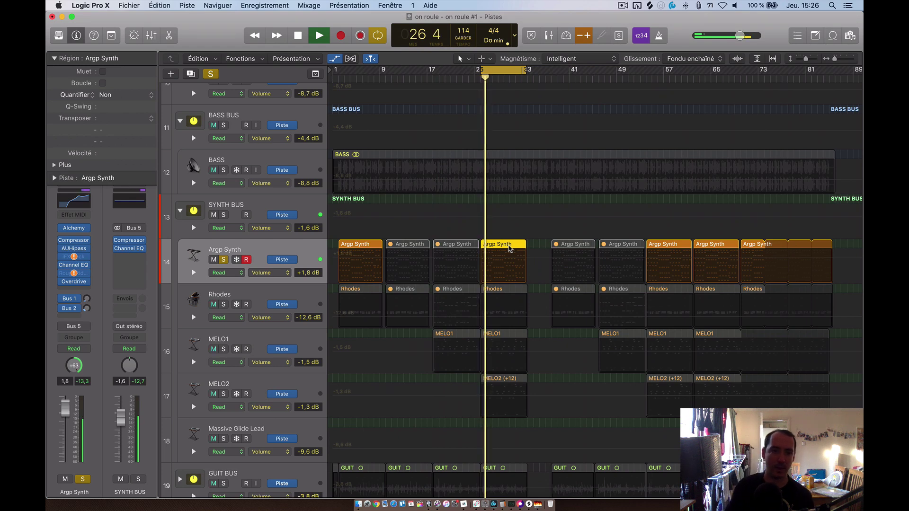
key(space)
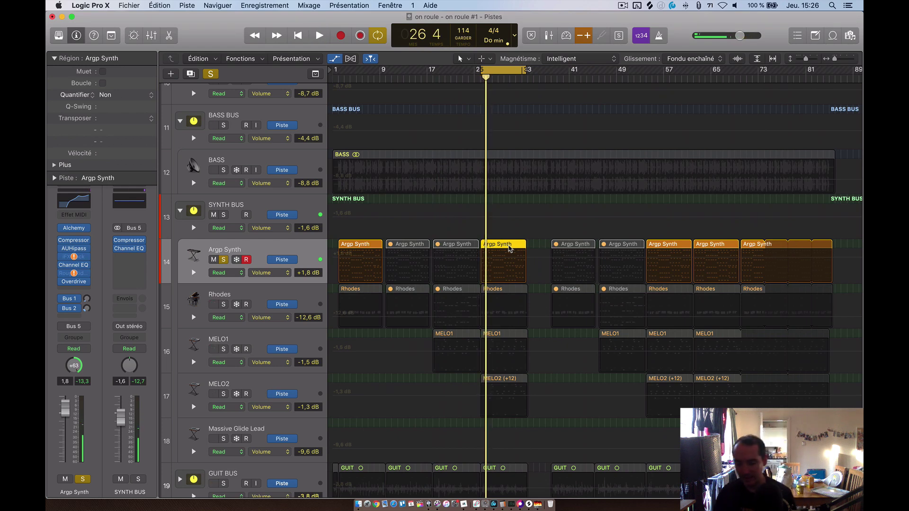
Step: Show the Alchemy plug-in window of the Argp Synth track and move it clear of the track headers
mouse_move(73, 229)
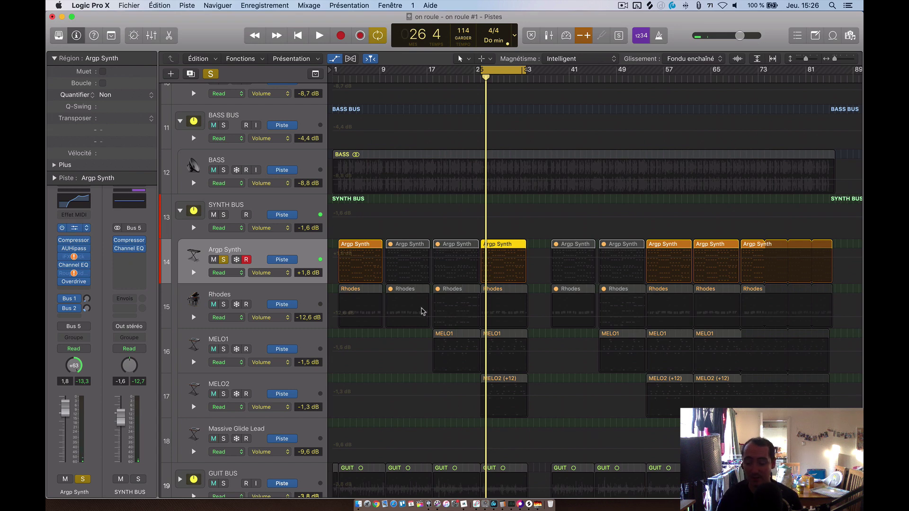
key(v)
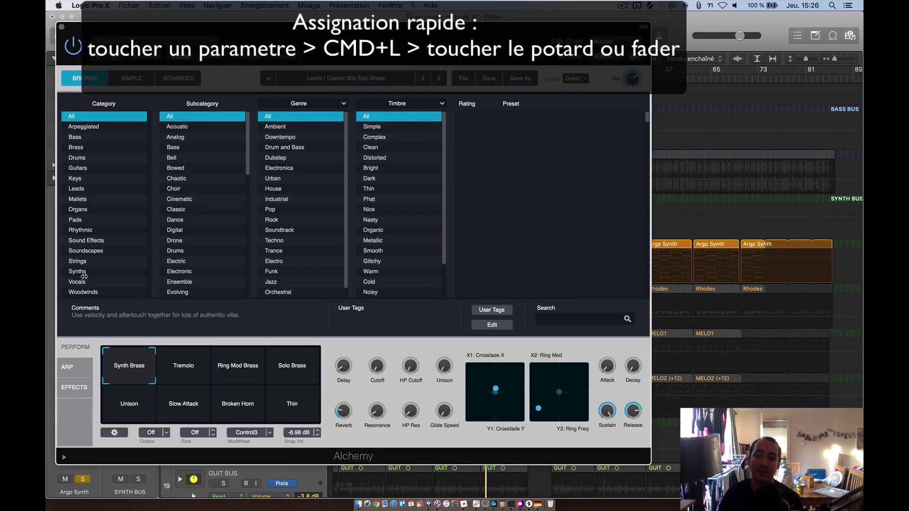
drag(365, 49, 724, 68)
Step: Assign Alchemy's Transform Pad Y to a MIDI controller using Learn, and test it during playback
click(474, 390)
key(super+l)
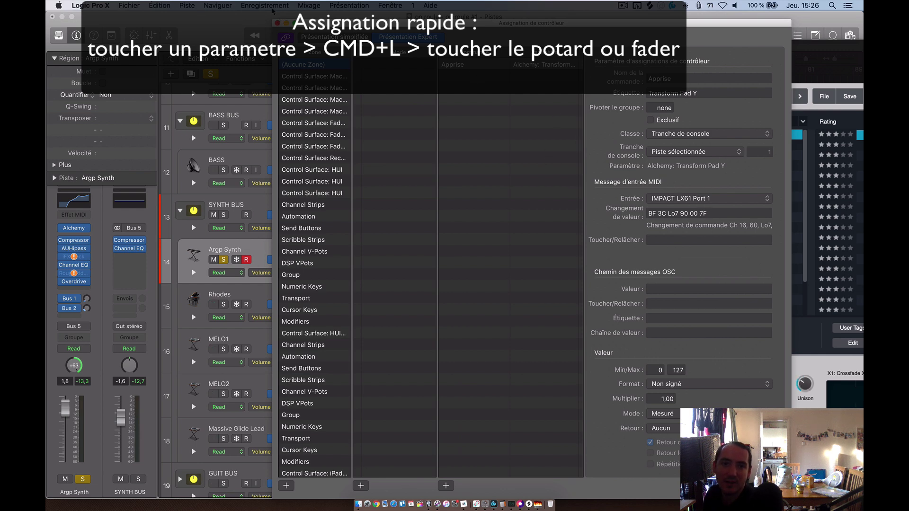
key(super+w)
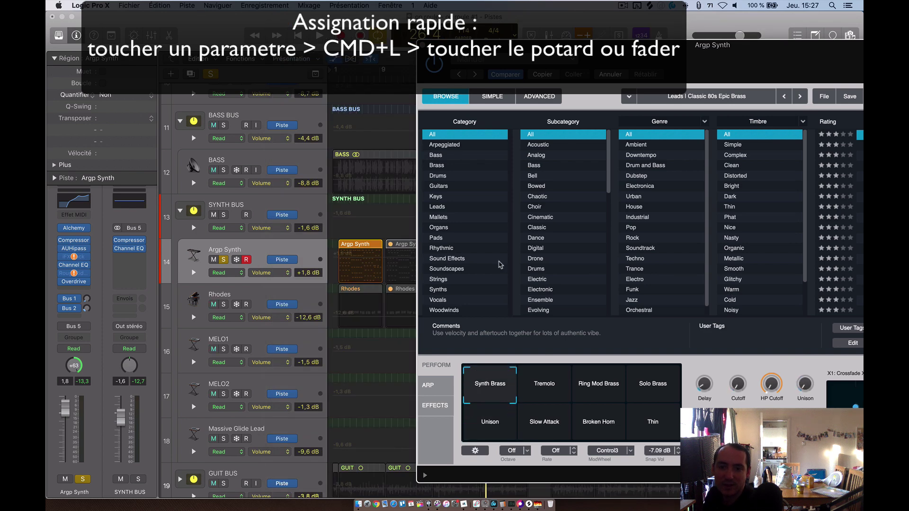
key(space)
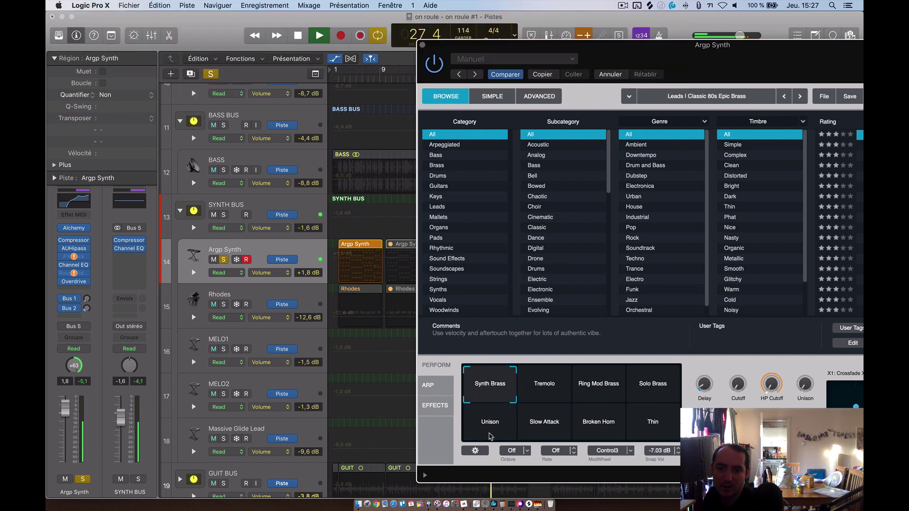
key(space)
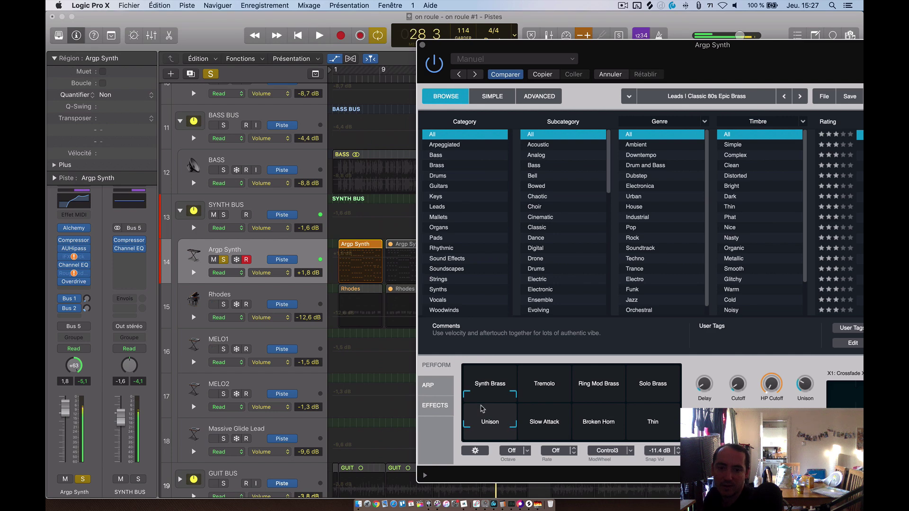
Step: Learn a controller assignment for Transform Pad X, reassign the already used command, and try it during playback
click(667, 413)
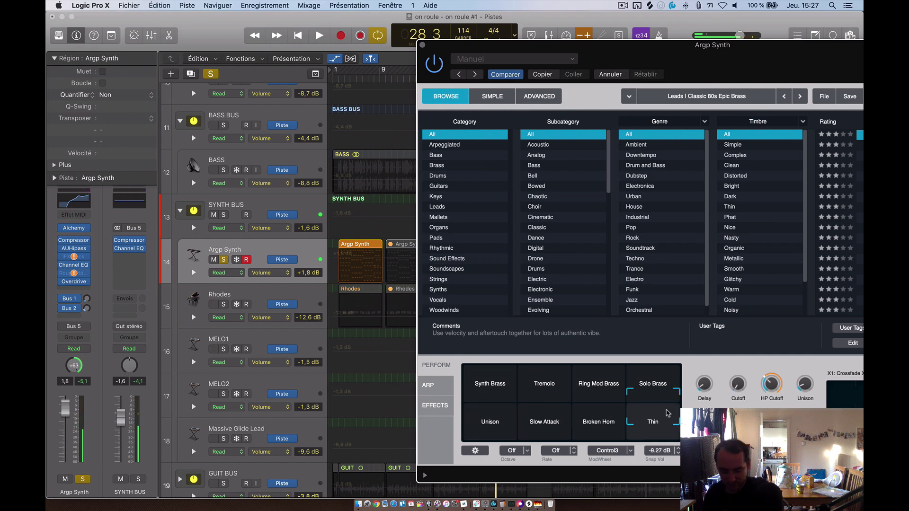
key(super+l)
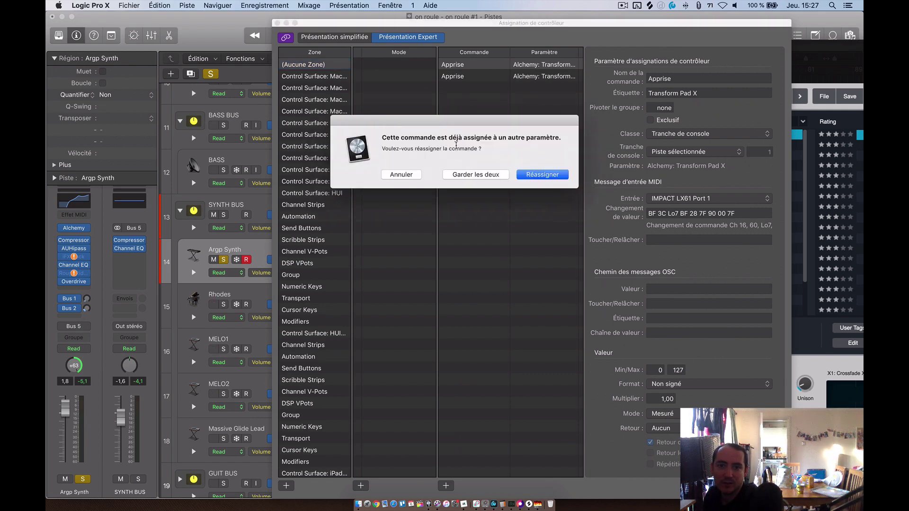
click(536, 175)
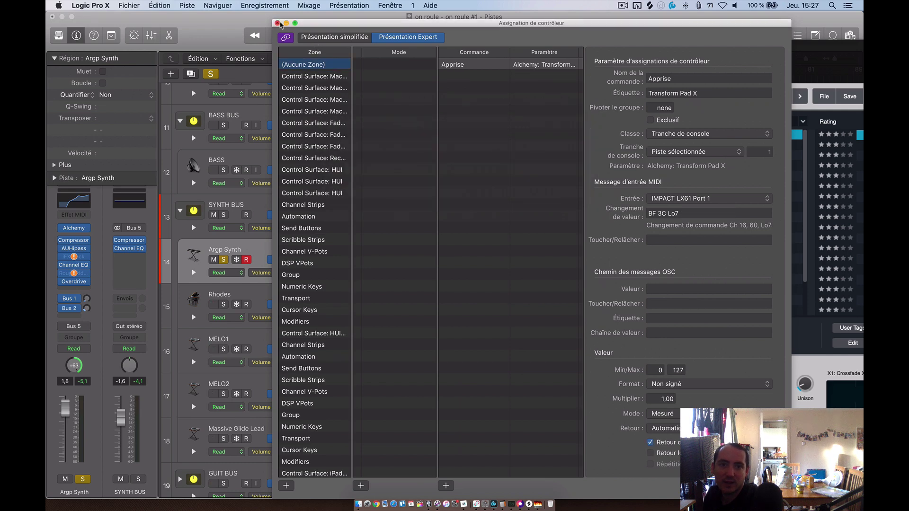
click(277, 24)
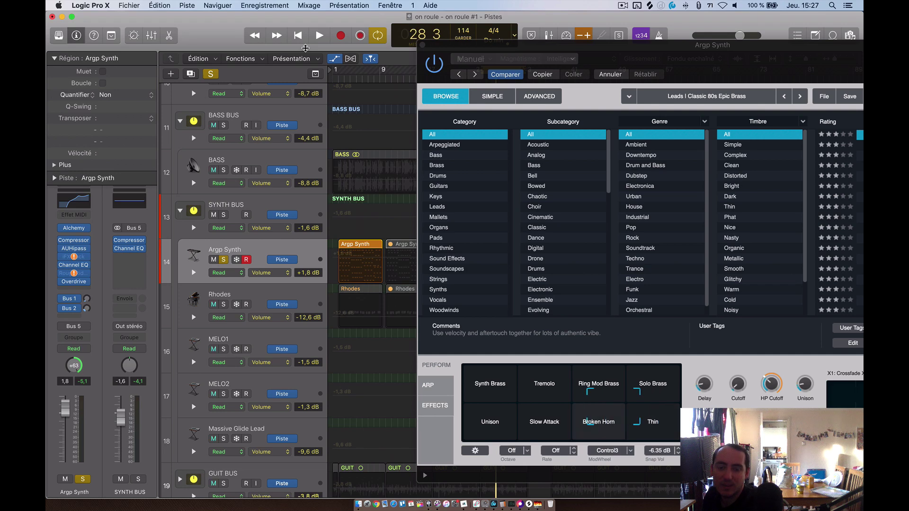
key(space)
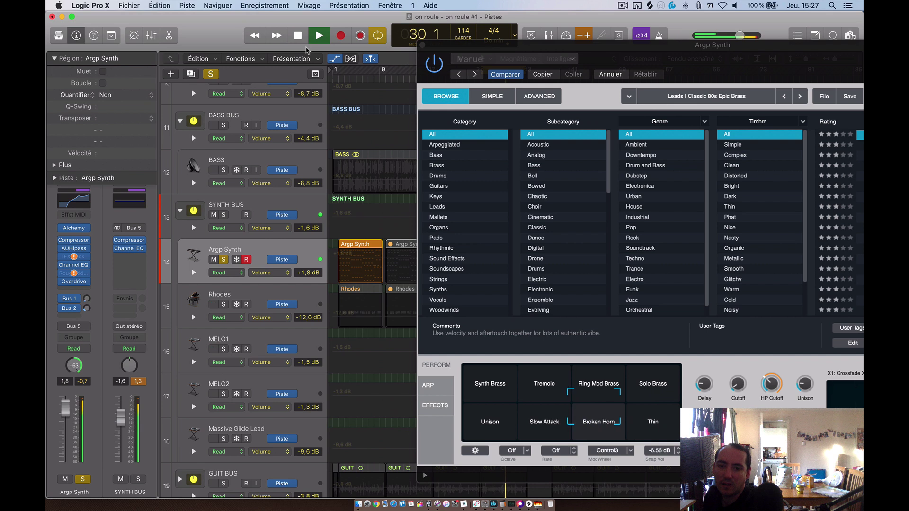
key(space)
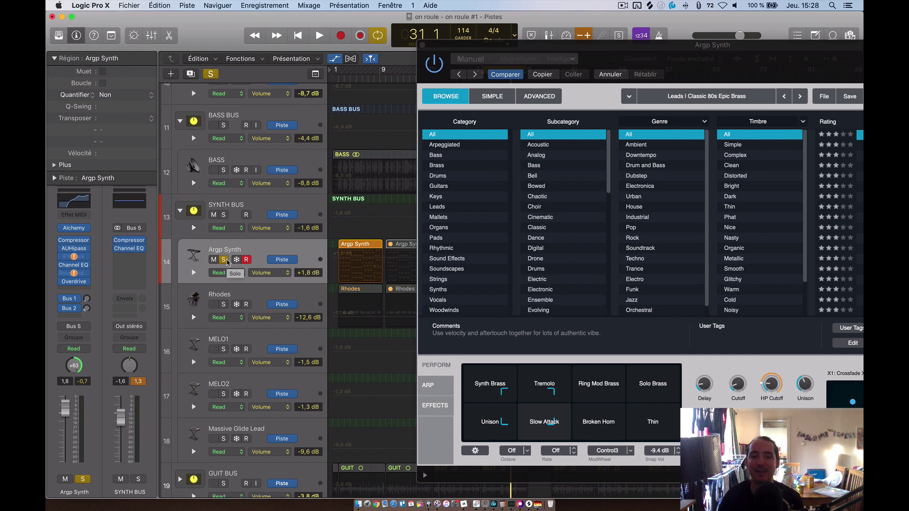
Step: Turn off solo on Argp Synth, reset the peak level display, and close the Alchemy window
click(224, 260)
click(139, 381)
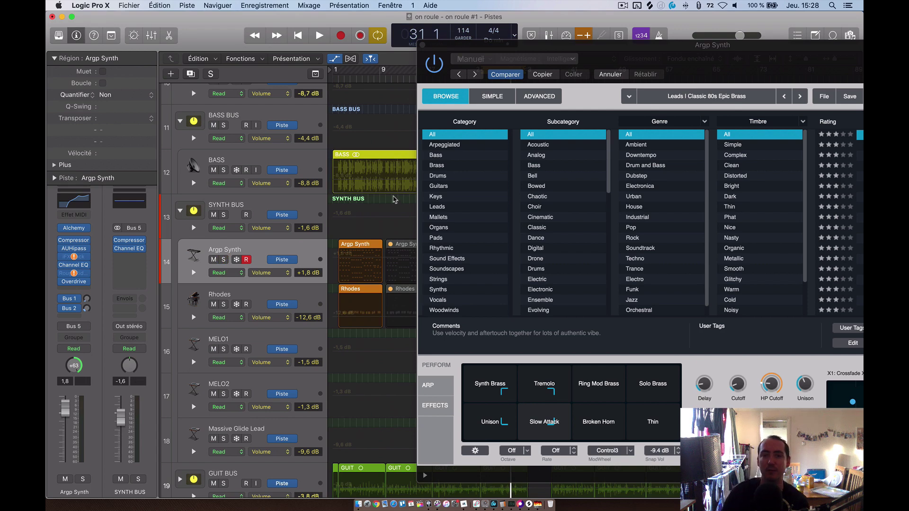
click(423, 45)
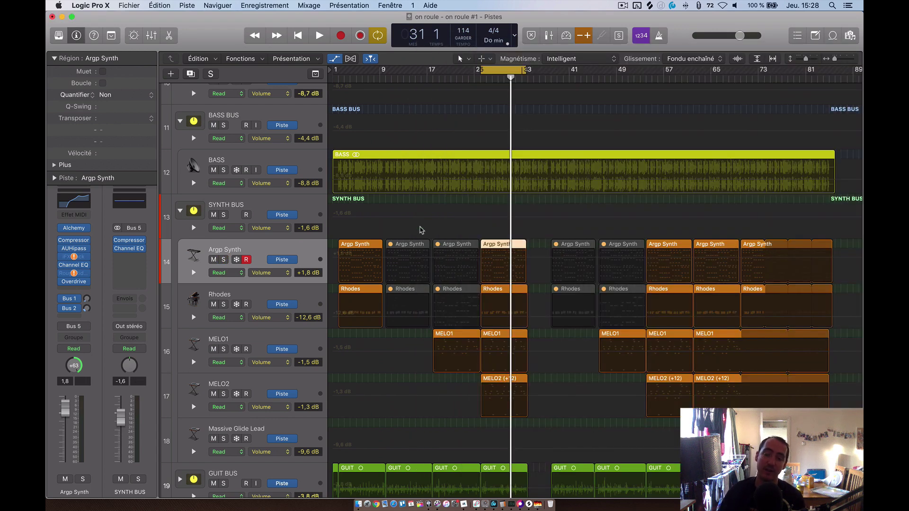
Step: Turn off the cycle range, switch from automation to Flex view, and fit all tracks in the arrangement
click(495, 70)
key(cmd+f)
key(z)
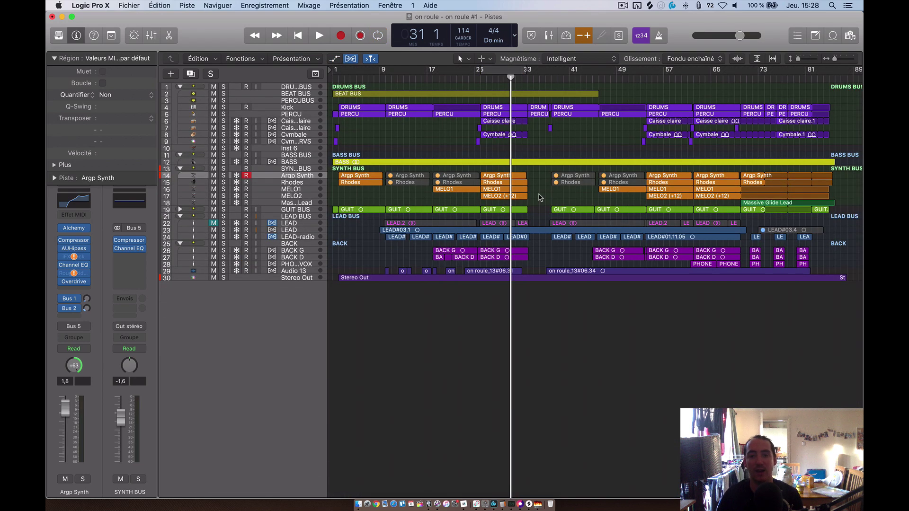
Step: Return Alchemy's Transform Pad to the Synth Brass snapshot during playback and close the plug-in window
key(z)
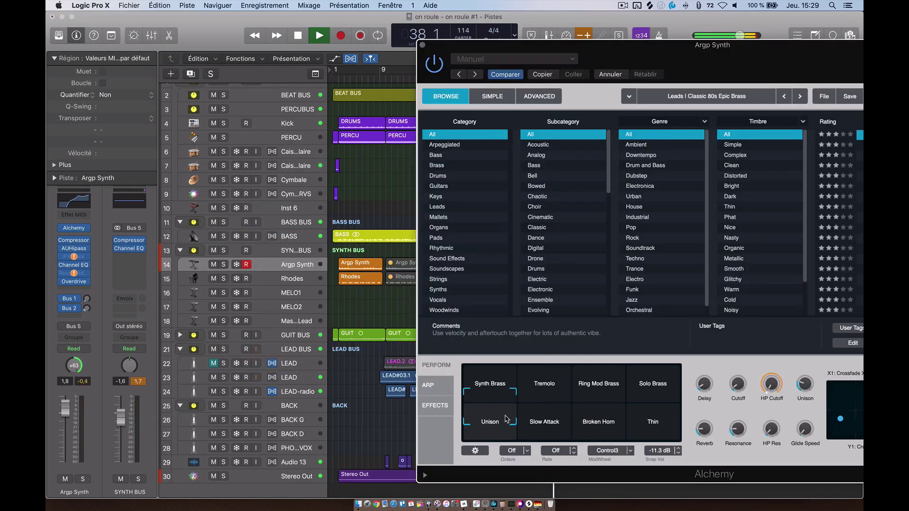
click(494, 394)
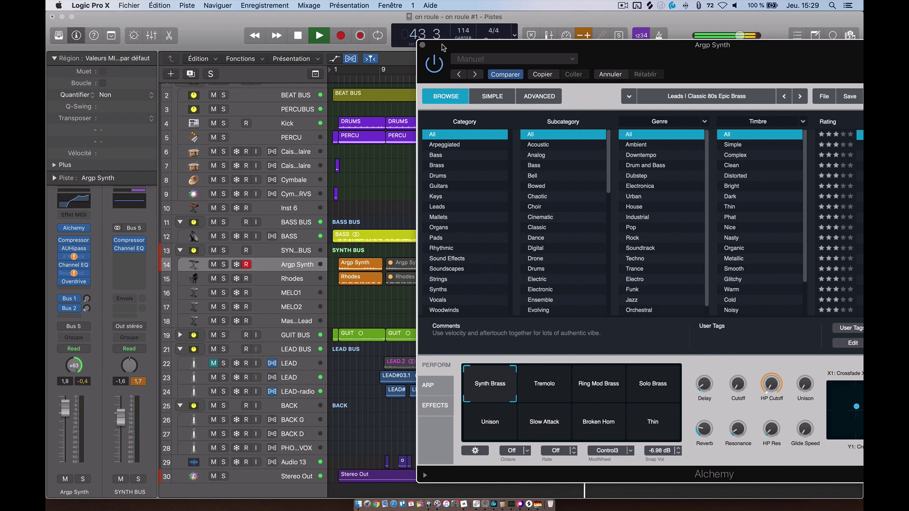
click(423, 46)
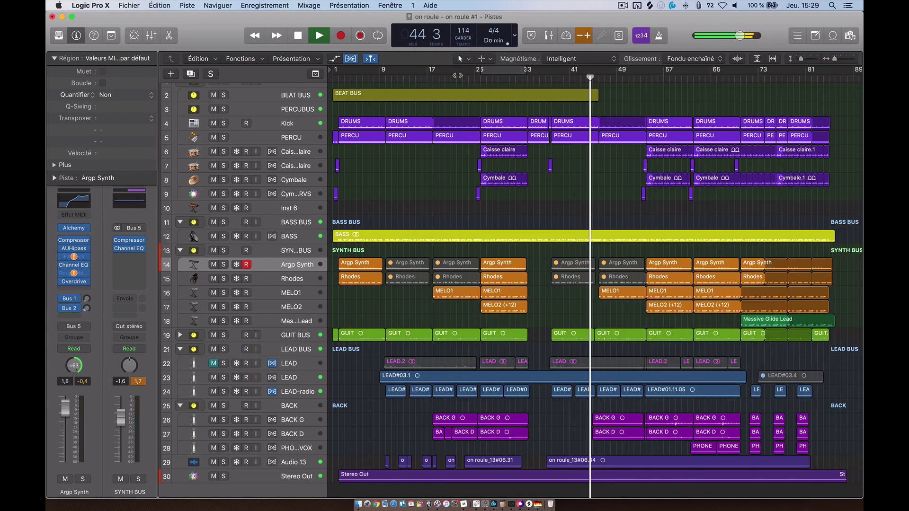